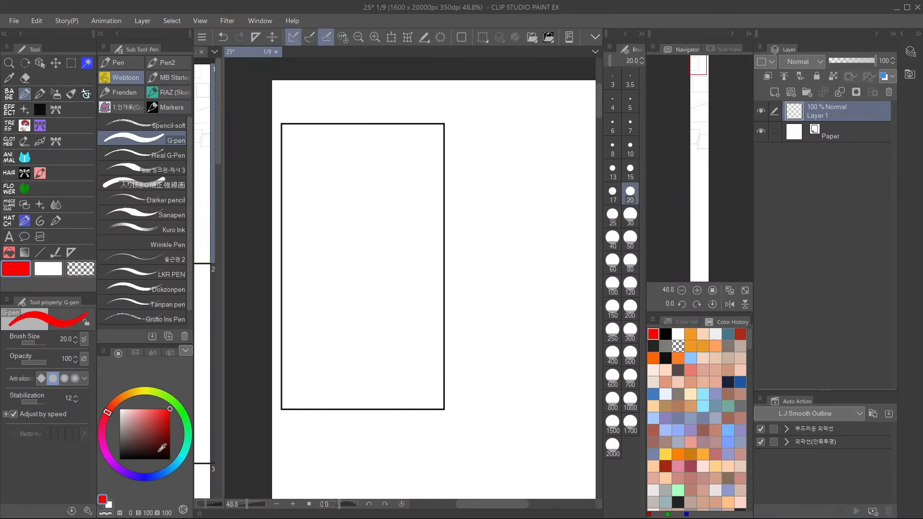
# Sketch a tree, two figures at a table and ground lines in the first panel using the black G-pen at size 7
pyautogui.click(169, 459)
pyautogui.hotkey('ctrl', 'z')
pyautogui.click(630, 126)
pyautogui.moveTo(366, 128)
pyautogui.mouseDown()
pyautogui.moveTo(309, 242)
pyautogui.moveTo(292, 248)
pyautogui.mouseUp()
pyautogui.moveTo(387, 296); pyautogui.dragTo(406, 315)
pyautogui.hotkey('ctrl', 'z')
pyautogui.moveTo(413, 265); pyautogui.dragTo(412, 262)
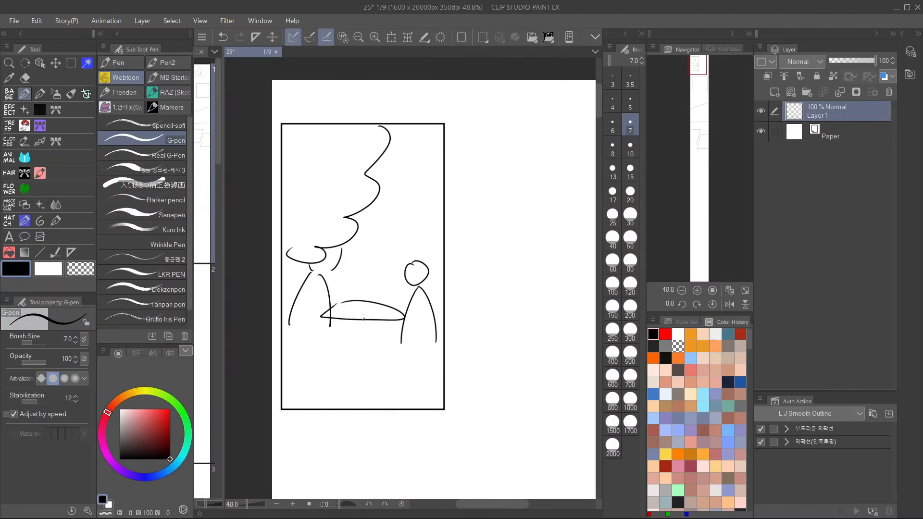
pyautogui.moveTo(280, 369); pyautogui.dragTo(452, 318)
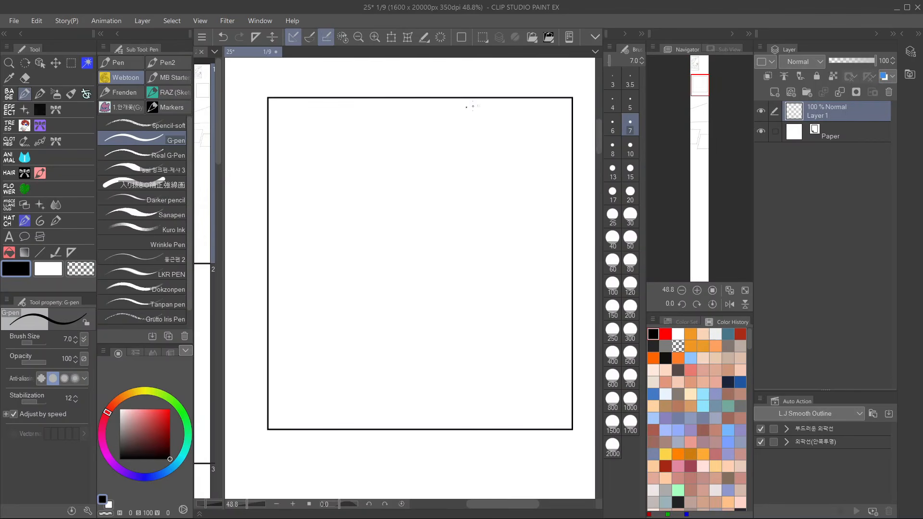
# Rough out the character busts in the following panels, including the front-facing man's neck and shoulders and the profile head, with a black size 7 line
pyautogui.moveTo(467, 124); pyautogui.dragTo(440, 208)
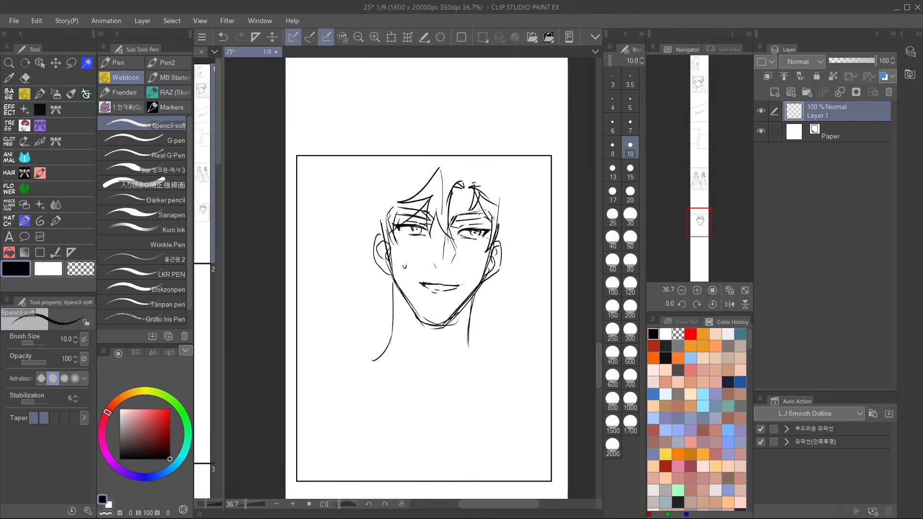
pyautogui.click(631, 177)
pyautogui.moveTo(399, 279); pyautogui.dragTo(437, 337)
pyautogui.moveTo(307, 380); pyautogui.dragTo(403, 332)
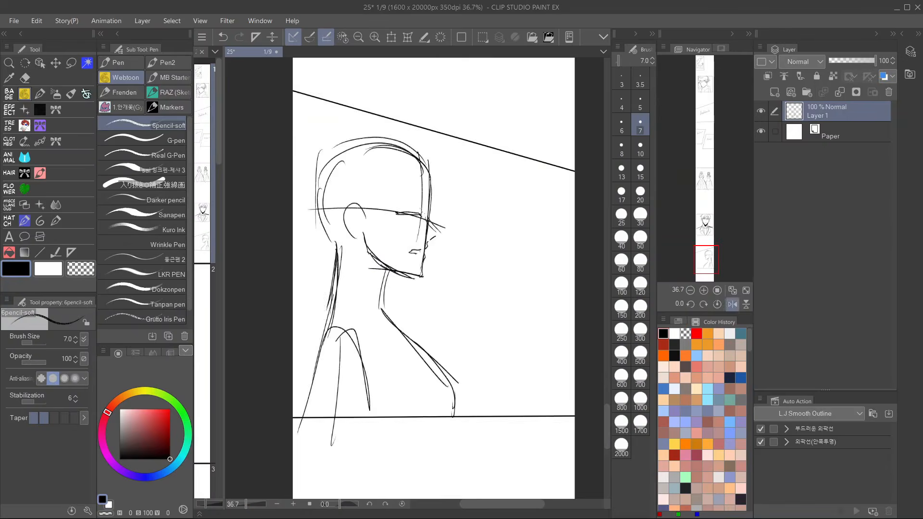
pyautogui.moveTo(392, 145); pyautogui.dragTo(455, 236)
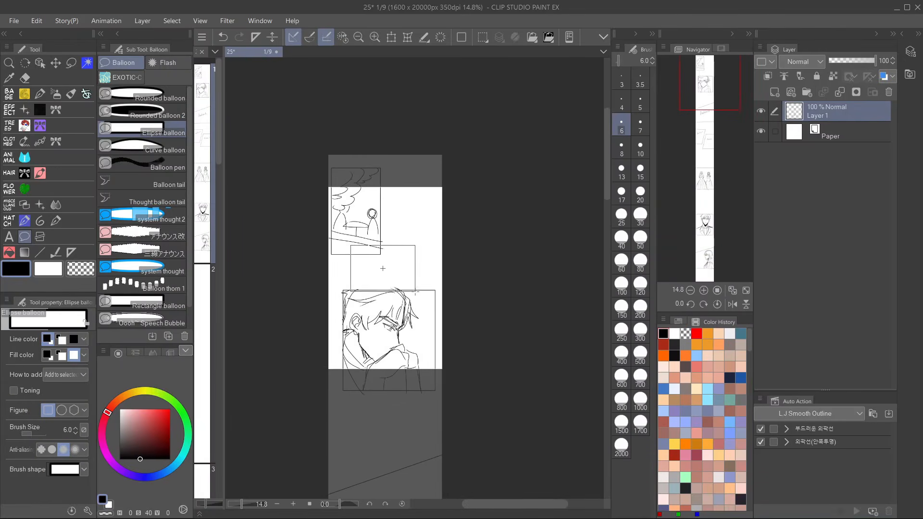
pyautogui.moveTo(345, 243); pyautogui.dragTo(420, 293)
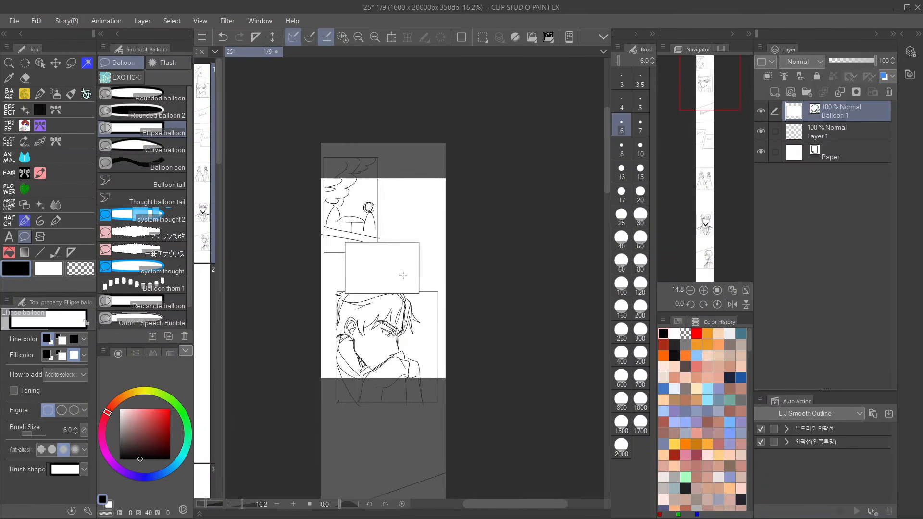
pyautogui.scroll(2, 403, 275)
pyautogui.hotkey('ctrl', 'z')
# Draw rectangular caption balloons with size 6 outlines over the first panel's upper edge and the second panel's lower edge
pyautogui.scroll(3, 402, 275)
pyautogui.moveTo(348, 142); pyautogui.dragTo(397, 199)
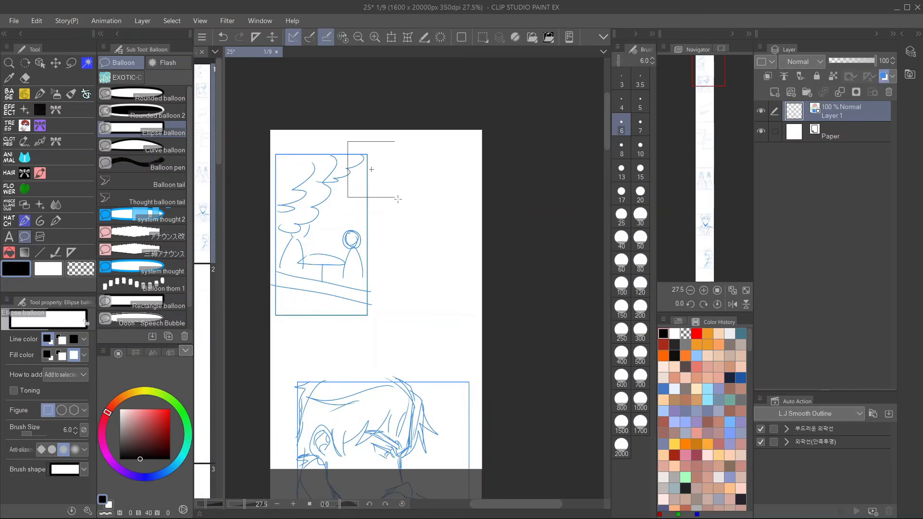
pyautogui.moveTo(456, 210); pyautogui.dragTo(456, 209)
pyautogui.scroll(-5, 446, 203)
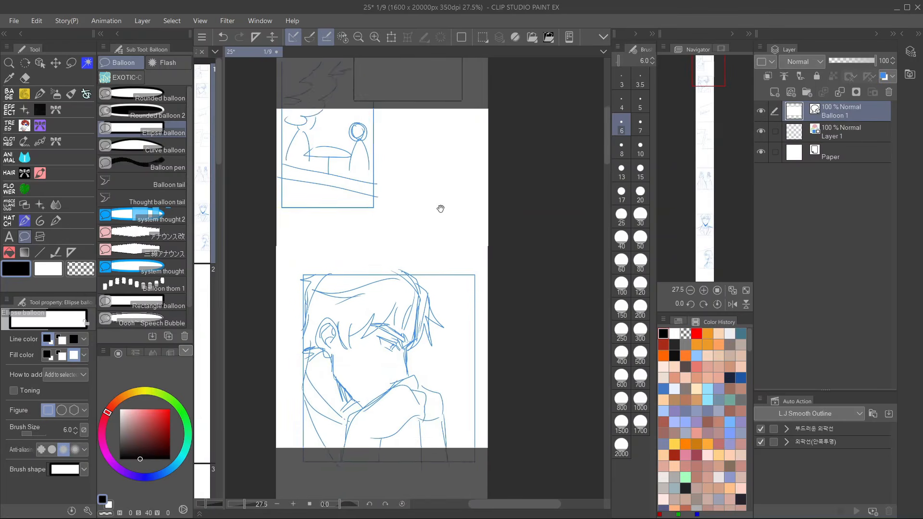
pyautogui.scroll(-5, 428, 167)
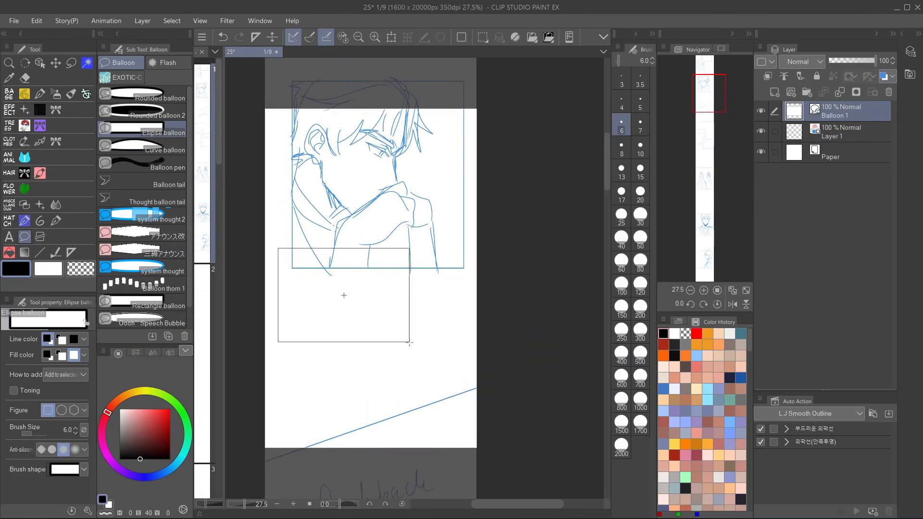
# Draw three rectangular caption balloons: across the large flashback panel's lower border, over the slanted flashback panel's lower edge, and below the slanted pair
pyautogui.scroll(-10, 414, 262)
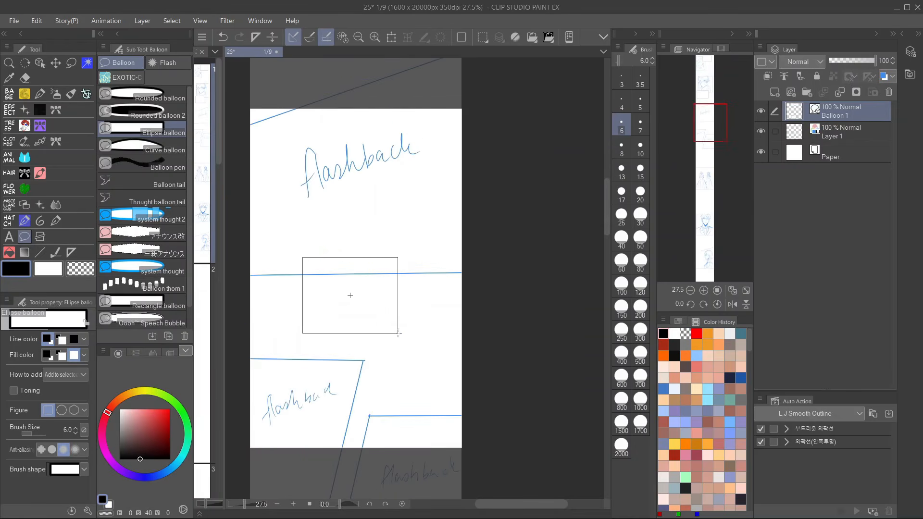
pyautogui.moveTo(398, 333); pyautogui.dragTo(409, 336)
pyautogui.scroll(-7, 424, 331)
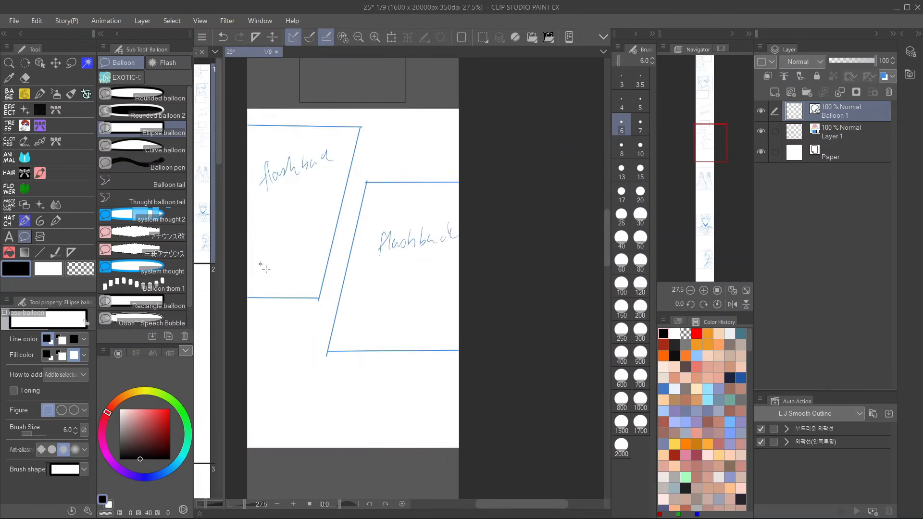
pyautogui.moveTo(354, 327); pyautogui.dragTo(354, 327)
pyautogui.scroll(-2, 349, 313)
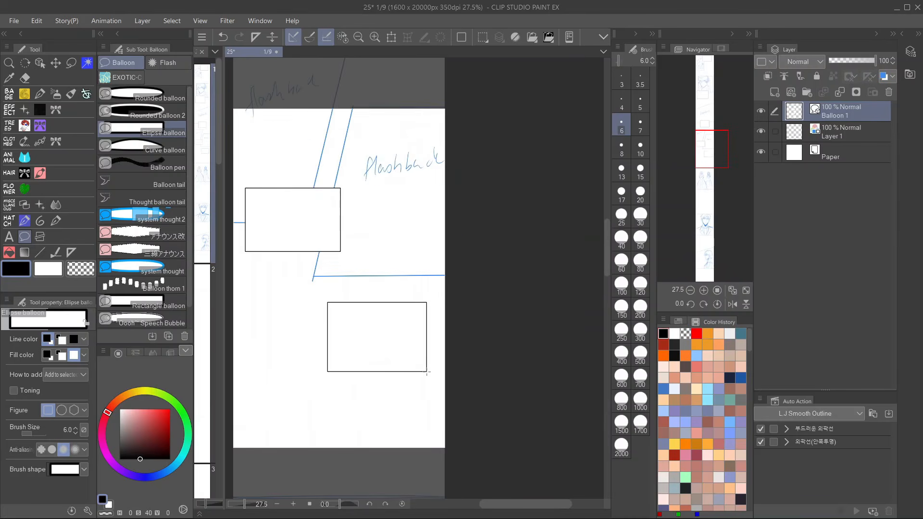
# Draw a rectangular caption balloon across the panel border above the two women in gowns
pyautogui.scroll(-7, 414, 363)
pyautogui.moveTo(394, 264); pyautogui.dragTo(394, 264)
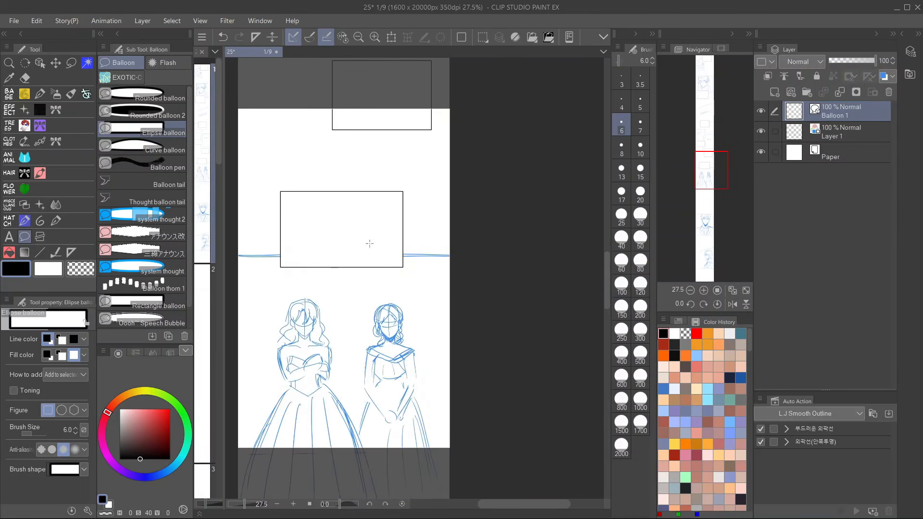
pyautogui.scroll(2, 367, 243)
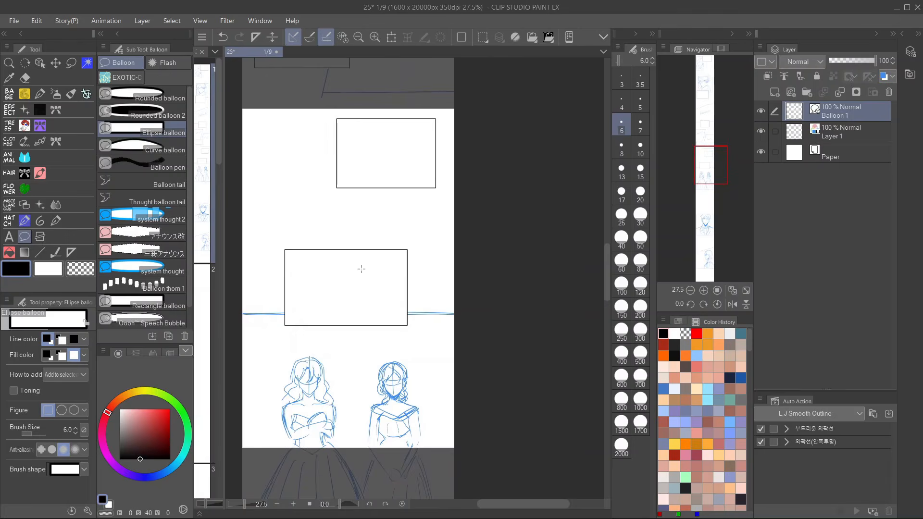
pyautogui.scroll(-5, 362, 269)
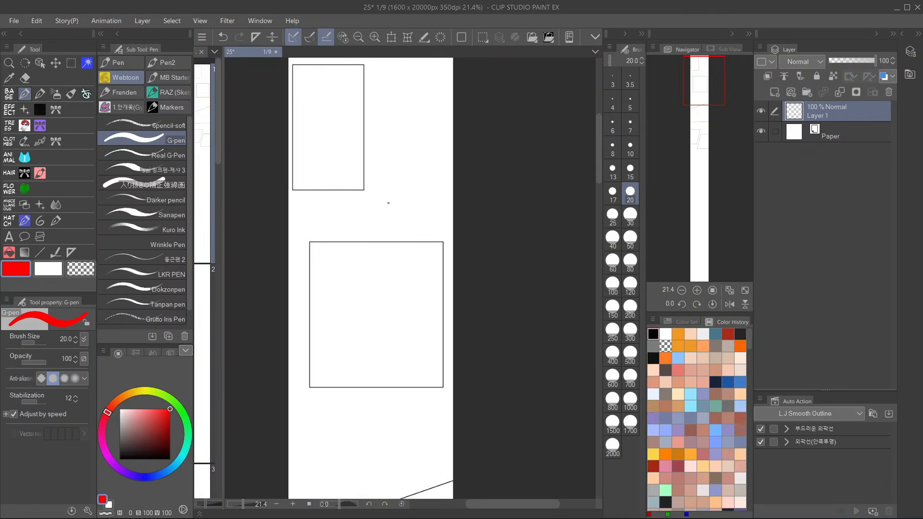
# Mark the vertical spacing between the panels with red arrows using the G-pen at size 20
pyautogui.moveTo(354, 201); pyautogui.dragTo(364, 278)
pyautogui.scroll(-4, 355, 241)
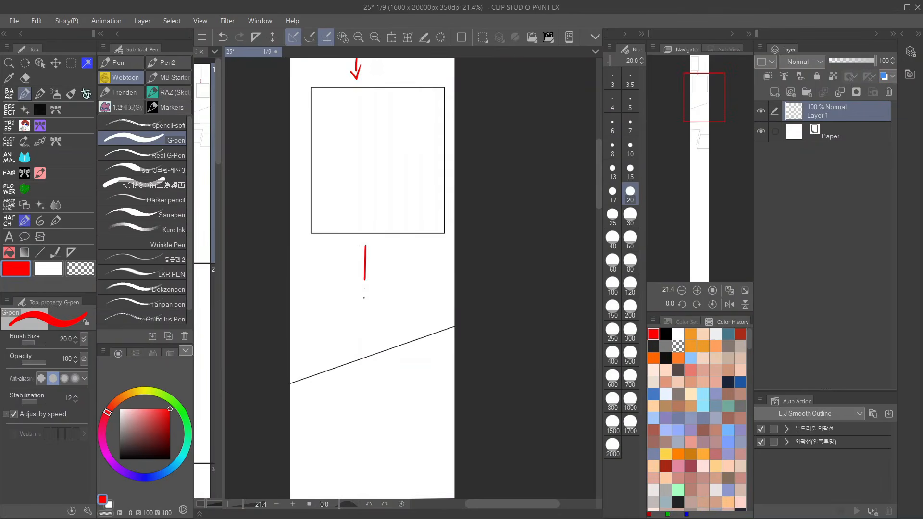
pyautogui.scroll(-8, 368, 248)
pyautogui.moveTo(399, 199); pyautogui.dragTo(414, 200)
pyautogui.moveTo(366, 312); pyautogui.dragTo(370, 222)
pyautogui.moveTo(337, 234); pyautogui.dragTo(342, 259)
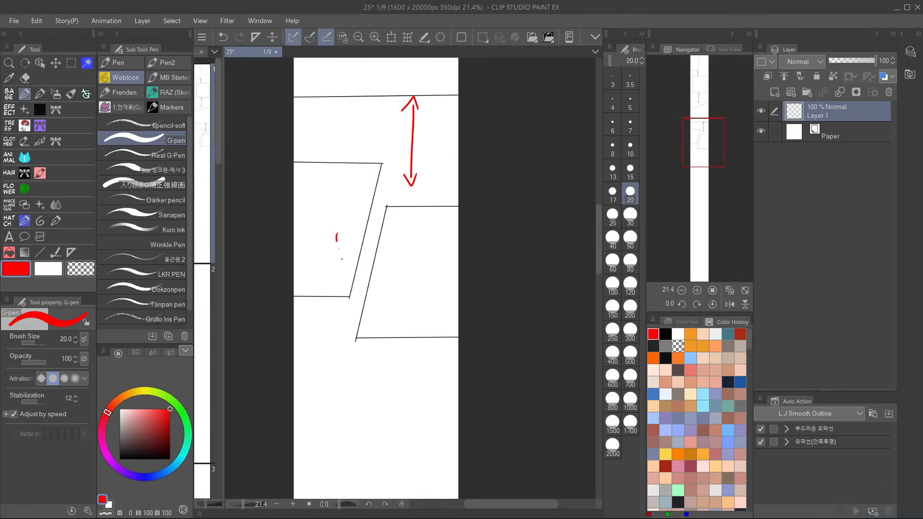
pyautogui.scroll(-7, 344, 265)
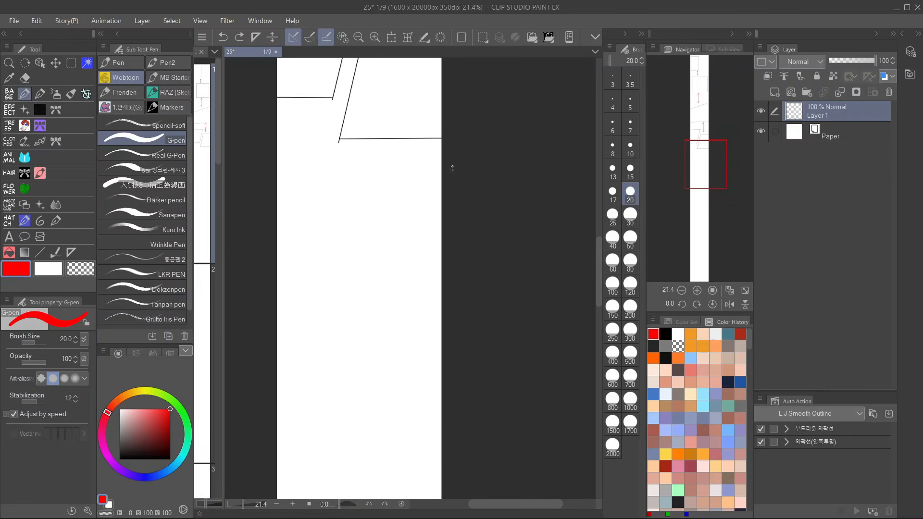
pyautogui.moveTo(452, 167); pyautogui.dragTo(460, 481)
pyautogui.moveTo(400, 121); pyautogui.dragTo(383, 322)
pyautogui.moveTo(379, 207); pyautogui.dragTo(394, 306)
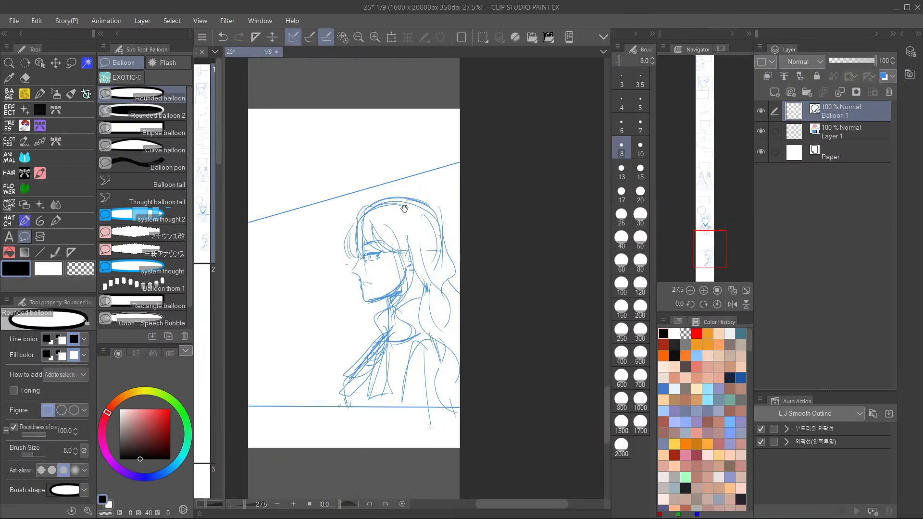
# Draw two rounded speech balloons on the profile woman's panel, one over its slanted upper border and one over its lower border
pyautogui.moveTo(274, 152); pyautogui.dragTo(290, 180)
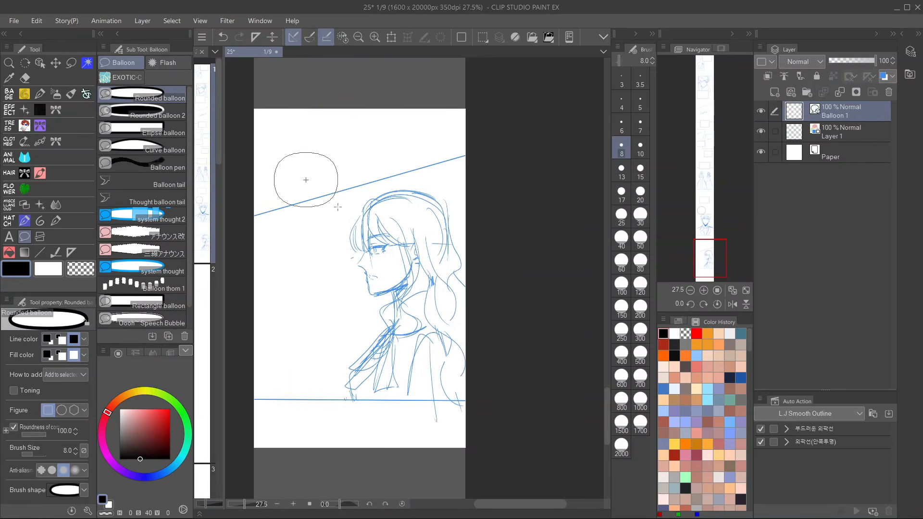
pyautogui.moveTo(337, 206); pyautogui.dragTo(342, 212)
pyautogui.moveTo(359, 291); pyautogui.dragTo(352, 218)
pyautogui.moveTo(296, 310); pyautogui.dragTo(389, 391)
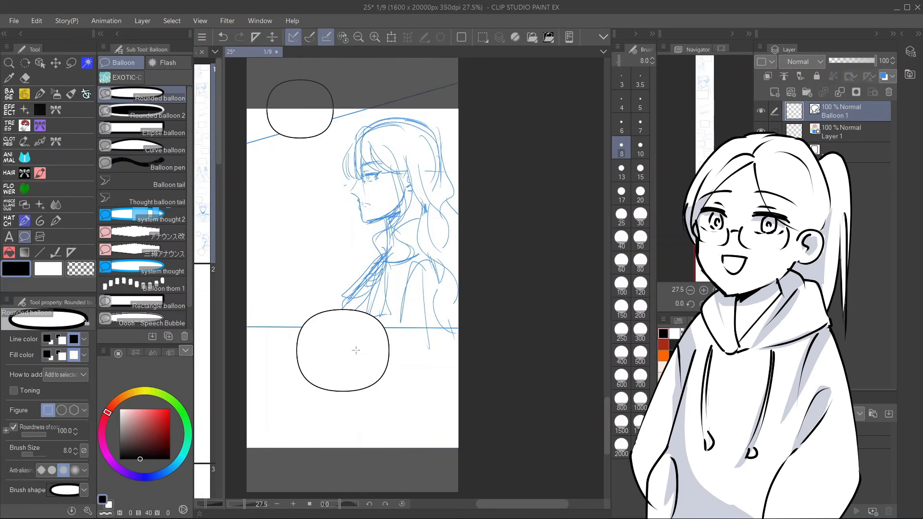
# Set the Text tool's font to Ready For Anything BB Regular for lettering the first caption balloon
pyautogui.moveTo(378, 152); pyautogui.dragTo(368, 464)
pyautogui.moveTo(365, 121); pyautogui.dragTo(361, 497)
pyautogui.moveTo(336, 106); pyautogui.dragTo(322, 481)
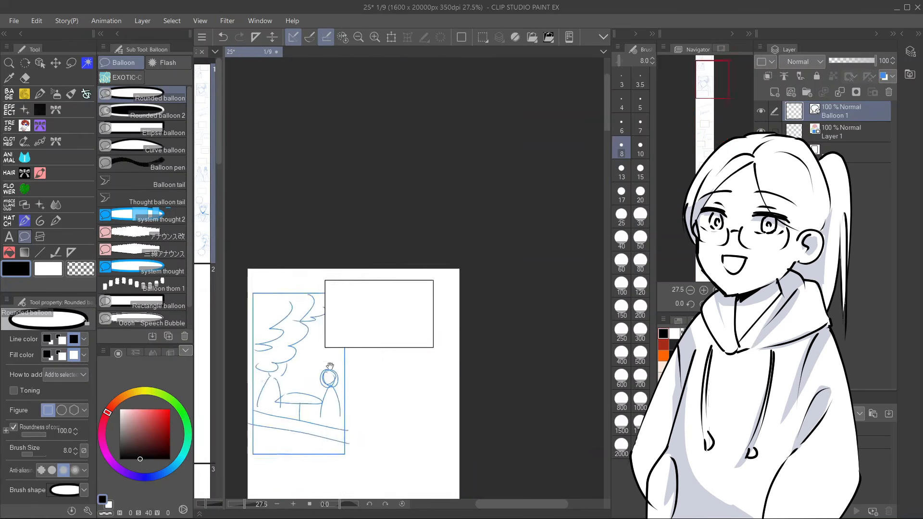
pyautogui.moveTo(348, 351); pyautogui.dragTo(353, 297)
pyautogui.scroll(1, 354, 298)
pyautogui.press('t')
pyautogui.click(64, 386)
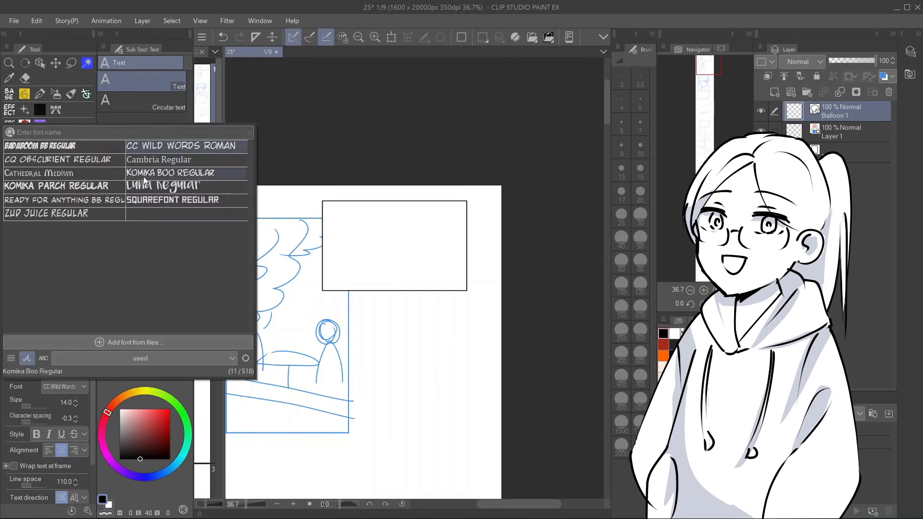
pyautogui.click(63, 204)
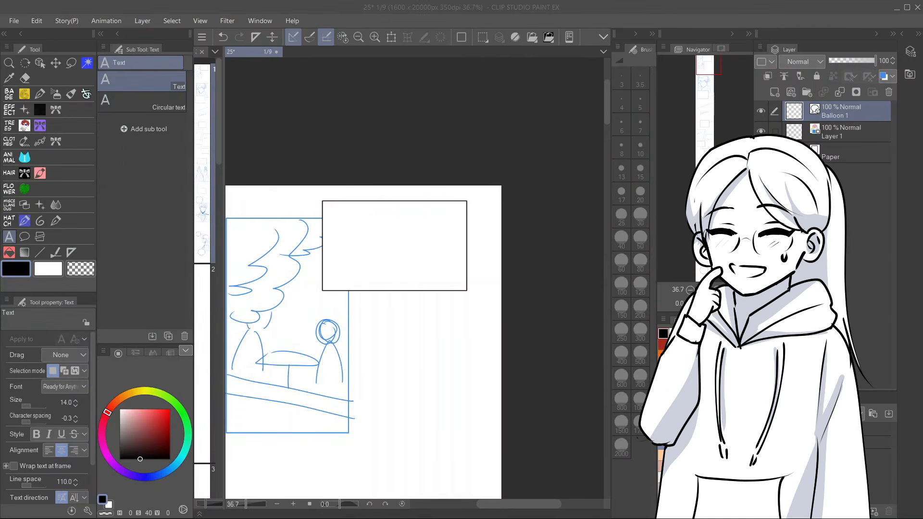
# Paste "I told her what happened the day I went to Almanak's" into the first caption balloon and break it into three lines
pyautogui.click(373, 238)
pyautogui.hotkey('ctrl', 'v')
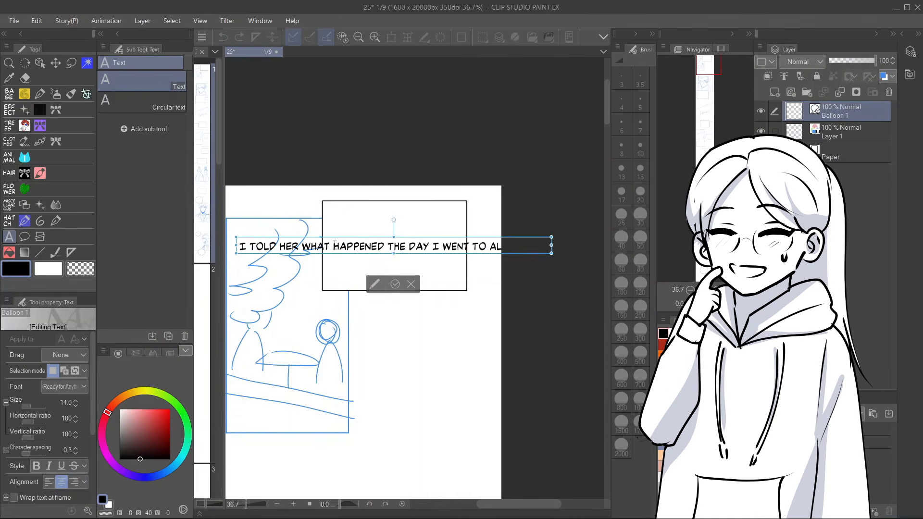
pyautogui.click(334, 245)
pyautogui.press('Return')
pyautogui.click(386, 254)
pyautogui.press('Return')
pyautogui.press('BackSpace')
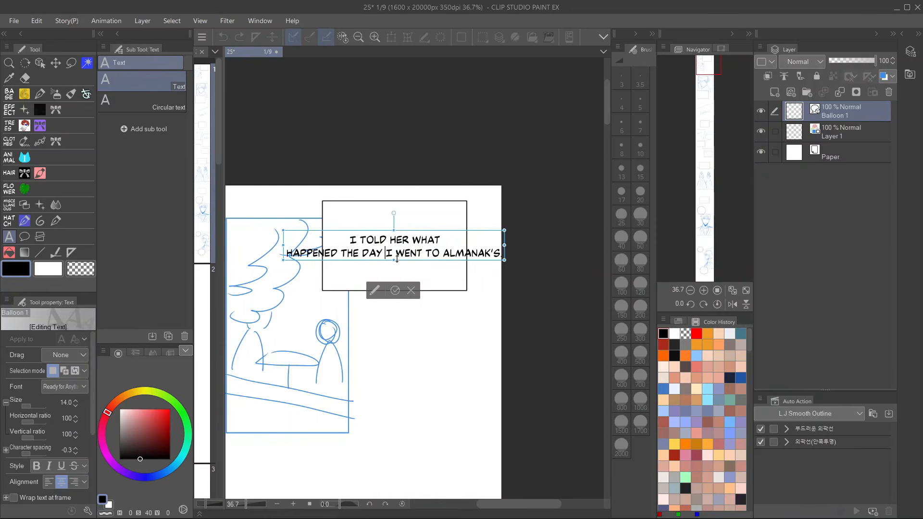
pyautogui.click(396, 255)
pyautogui.press('Return')
pyautogui.click(395, 297)
# Paste "While I did... omit certain details, mainly Camellia suddenly latching on to me like a koala," into the second caption balloon, broken into five lines
pyautogui.scroll(-10, 471, 237)
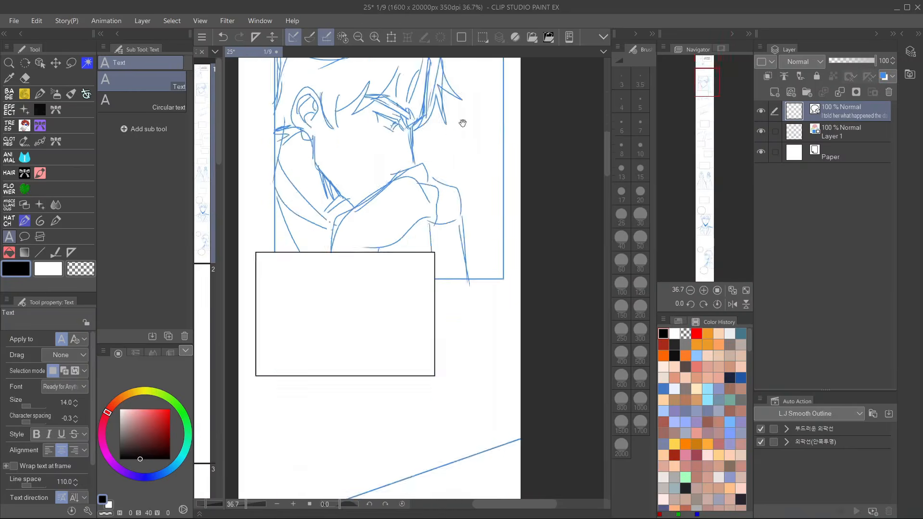
pyautogui.hotkey('alt', 'Tab')
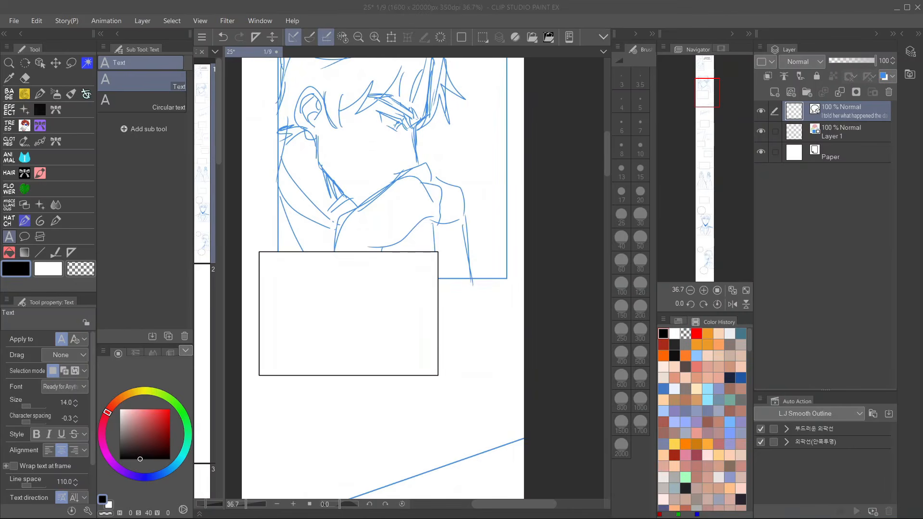
pyautogui.click(338, 310)
pyautogui.hotkey('ctrl', 'v')
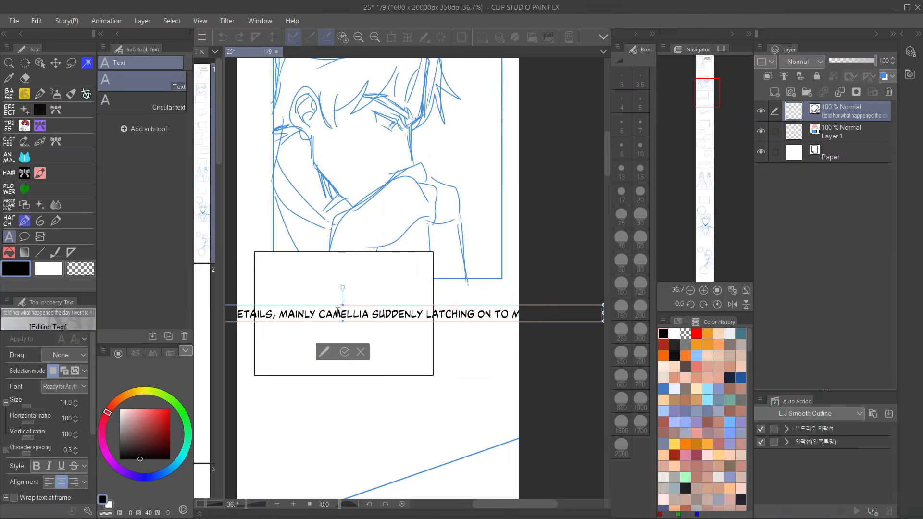
pyautogui.press('Return')
pyautogui.press('Return')
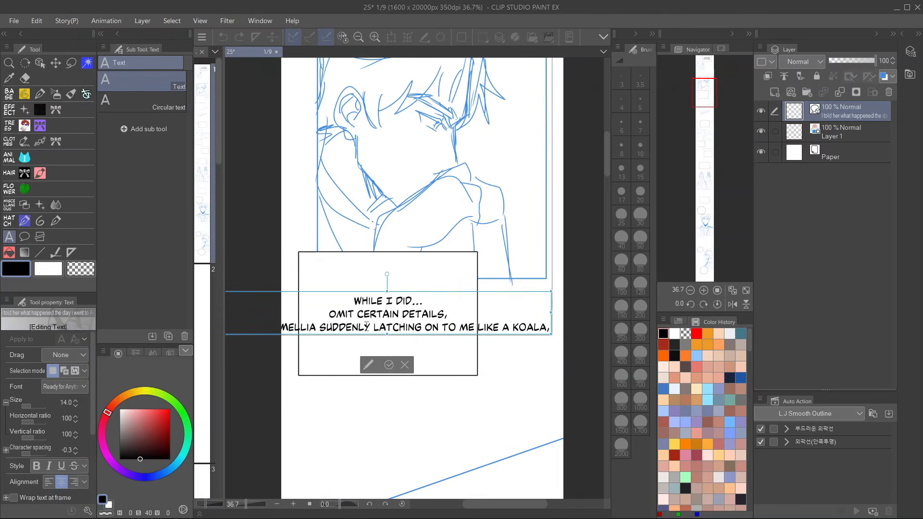
pyautogui.click(364, 328)
pyautogui.press('Return')
pyautogui.press('Return')
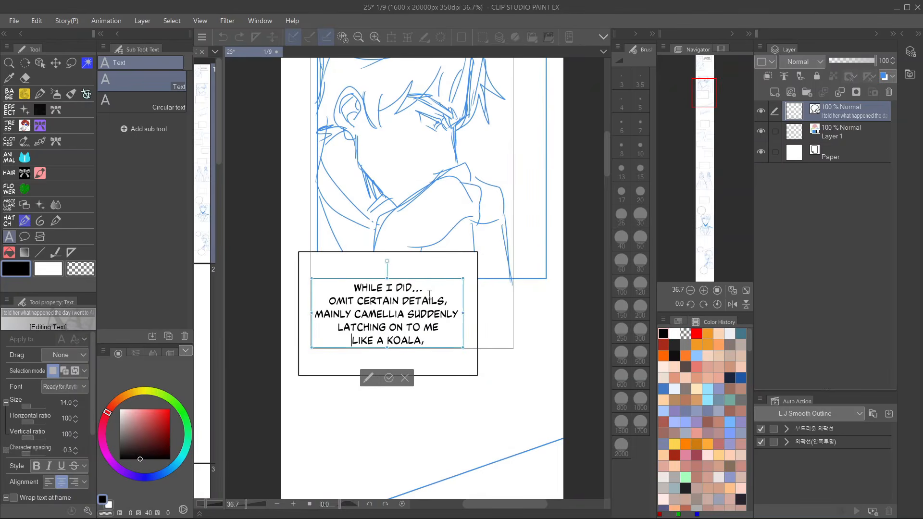
# Add the text "The main points were:" to the caption balloon below the large flashback panel
pyautogui.moveTo(451, 390); pyautogui.dragTo(433, 192)
pyautogui.moveTo(443, 335); pyautogui.dragTo(430, 95)
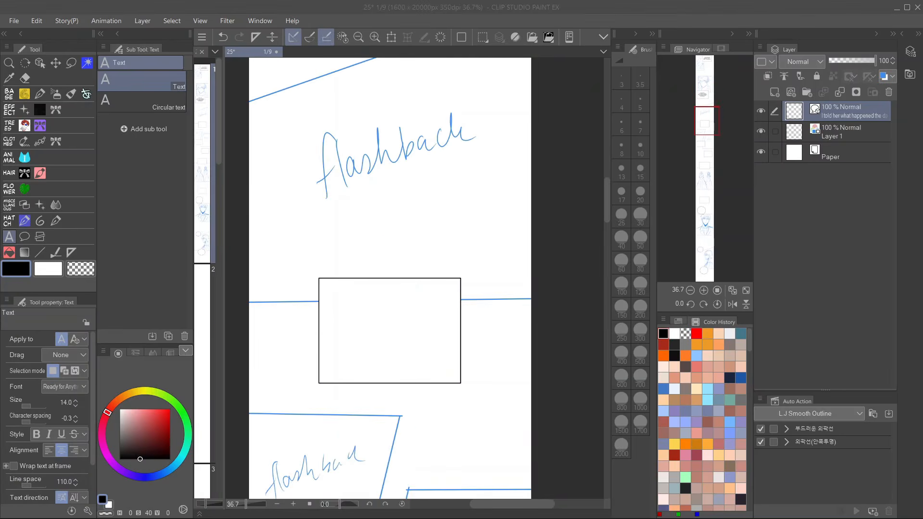
pyautogui.click(412, 360)
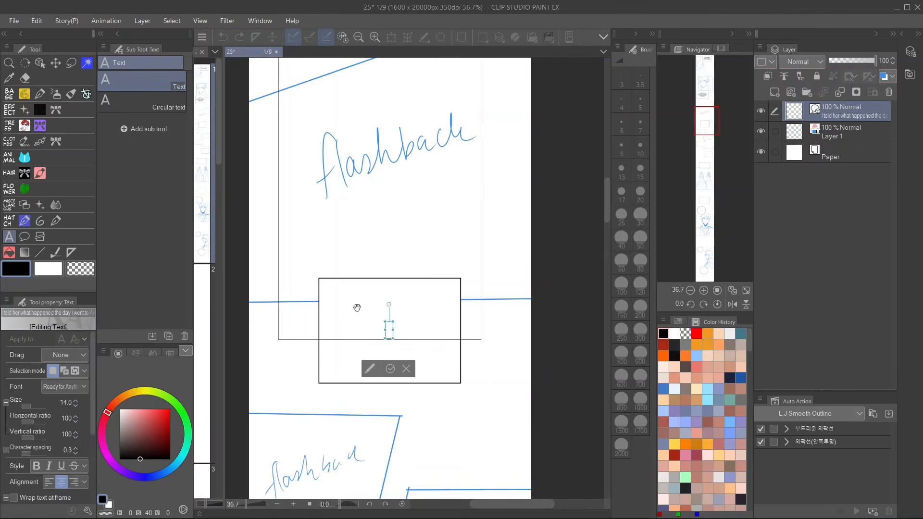
pyautogui.hotkey('ctrl', 'v')
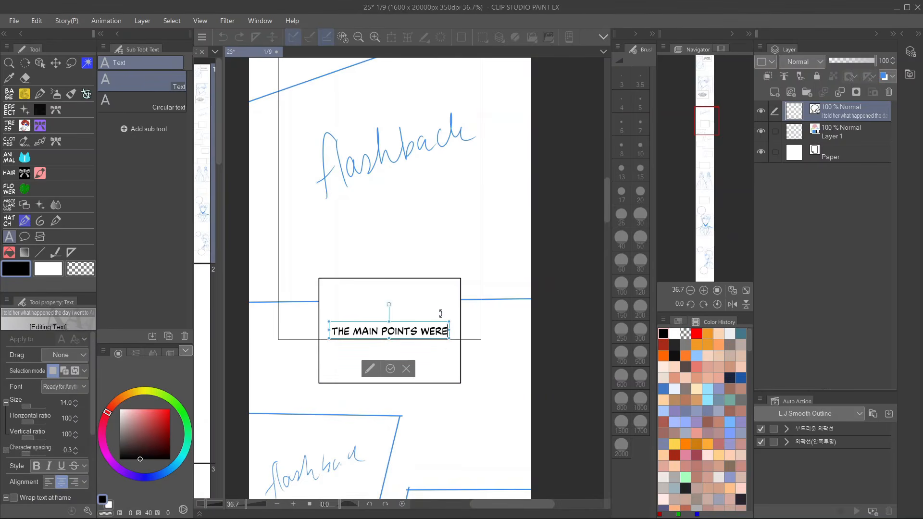
pyautogui.write(':')
pyautogui.press('Escape')
pyautogui.scroll(-8, 430, 256)
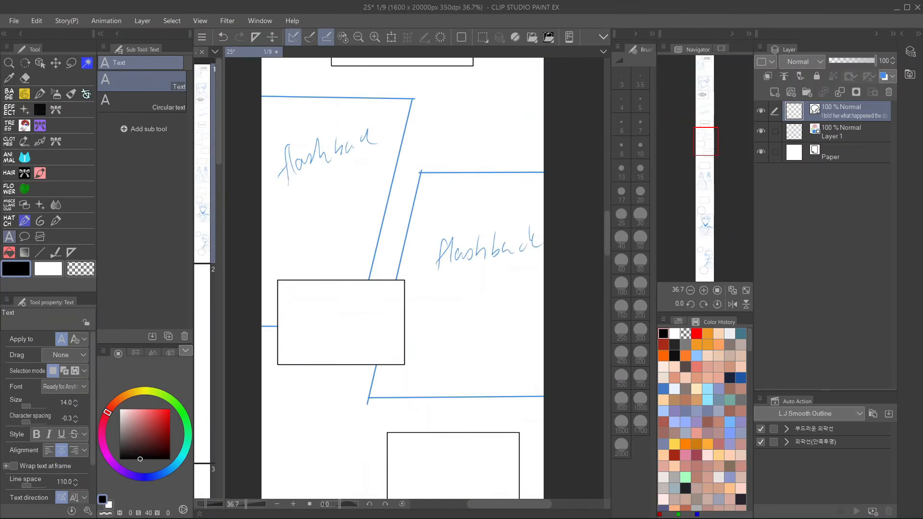
# Paste "I prevented Glen's marriage to Lady Rosaline" into the caption balloon between the flashback panels and correct the name to "Glenn's"
pyautogui.click(289, 287)
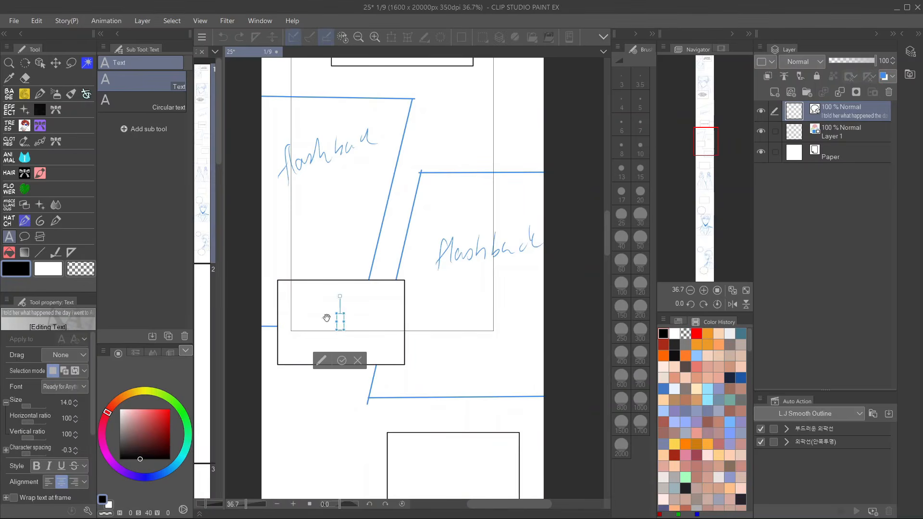
pyautogui.hotkey('ctrl', 'v')
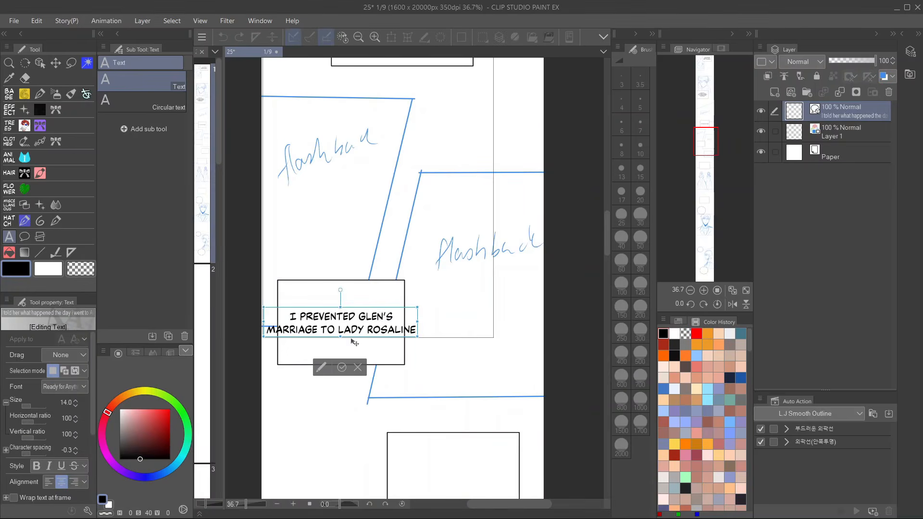
pyautogui.click(383, 315)
pyautogui.write('N')
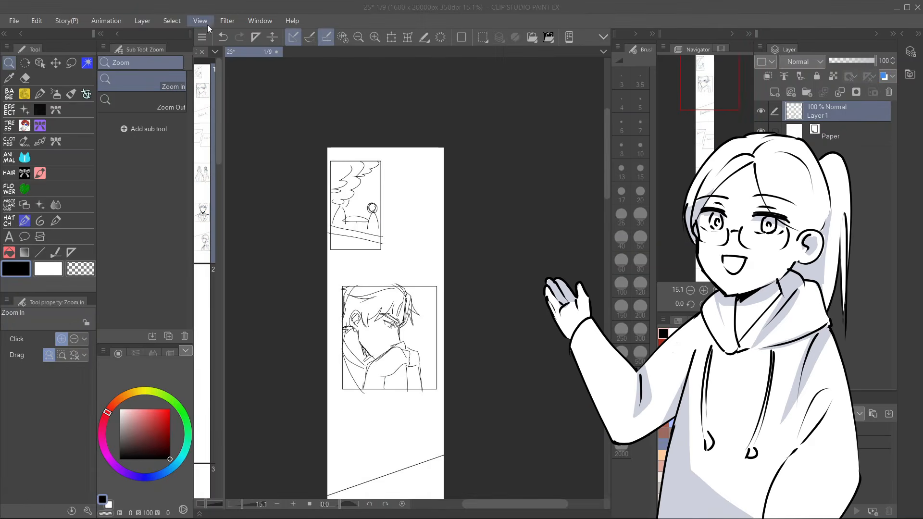
# Turn on the webtoon on-screen area display for the page
pyautogui.click(204, 22)
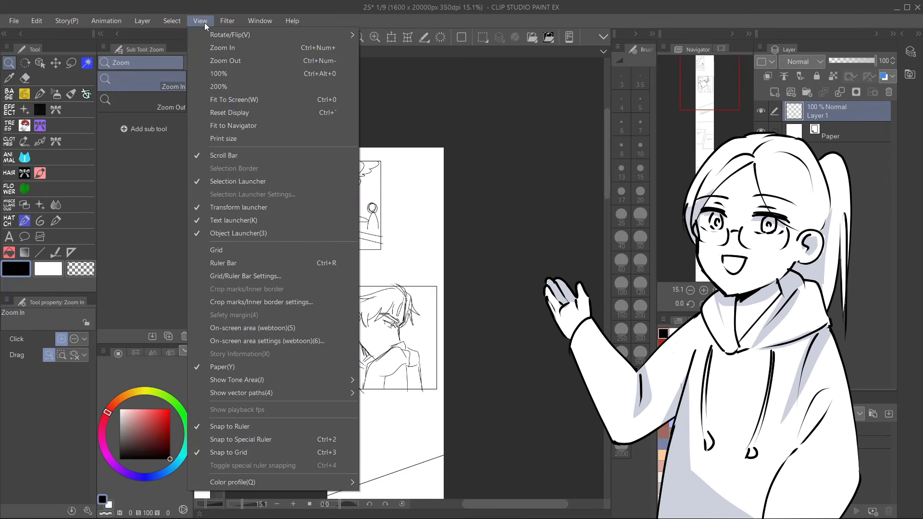
pyautogui.click(316, 328)
pyautogui.click(529, 254)
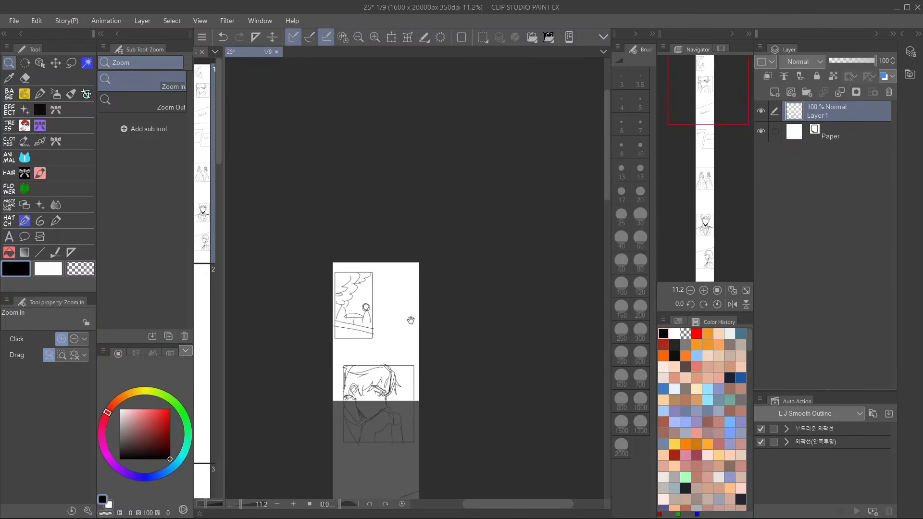
# Examine how the sketched panels fit within the webtoon on-screen area along the length of the page
pyautogui.moveTo(410, 320); pyautogui.dragTo(387, 229)
pyautogui.moveTo(414, 363); pyautogui.dragTo(382, 162)
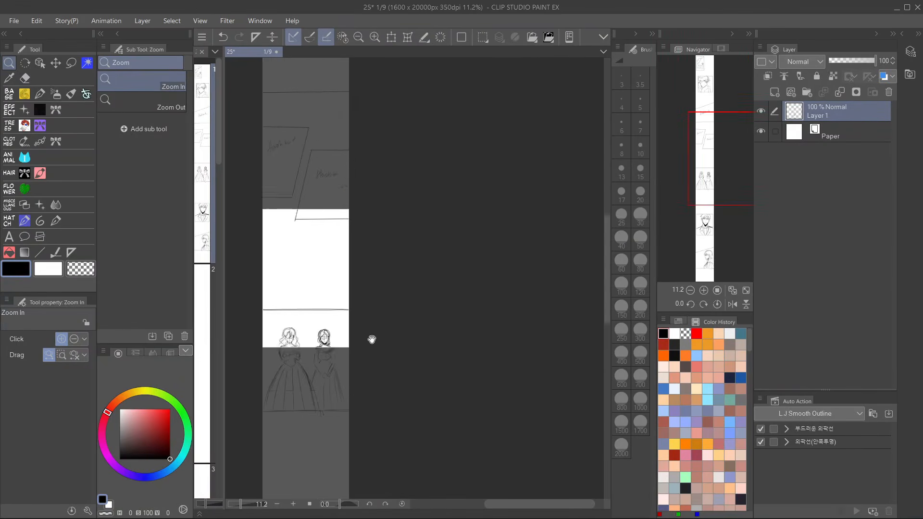
pyautogui.moveTo(371, 340); pyautogui.dragTo(394, 117)
pyautogui.moveTo(406, 432)
pyautogui.mouseDown()
pyautogui.moveTo(393, 221)
pyautogui.moveTo(425, 514)
pyautogui.mouseUp()
pyautogui.moveTo(348, 180)
pyautogui.mouseDown()
pyautogui.moveTo(374, 478)
pyautogui.moveTo(327, 469)
pyautogui.mouseUp()
pyautogui.moveTo(324, 249); pyautogui.dragTo(316, 268)
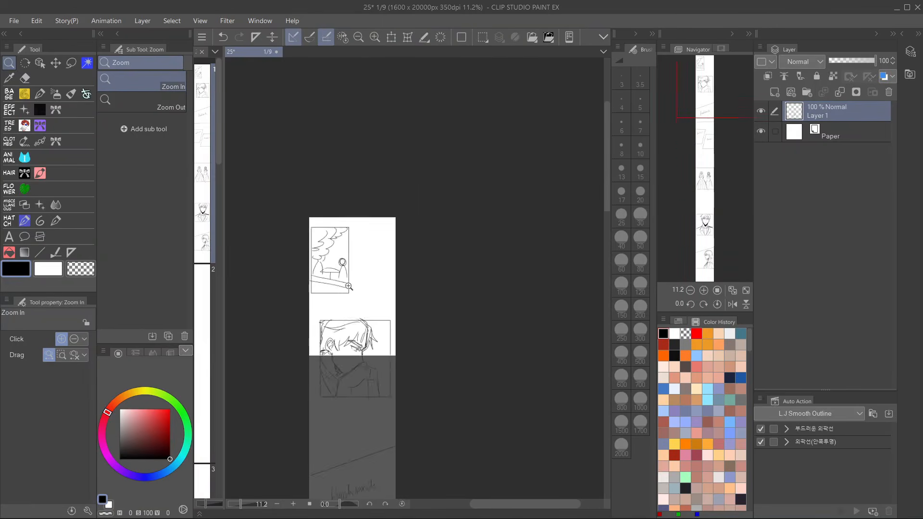
pyautogui.click(353, 275)
pyautogui.click(353, 275)
pyautogui.moveTo(360, 247); pyautogui.dragTo(352, 223)
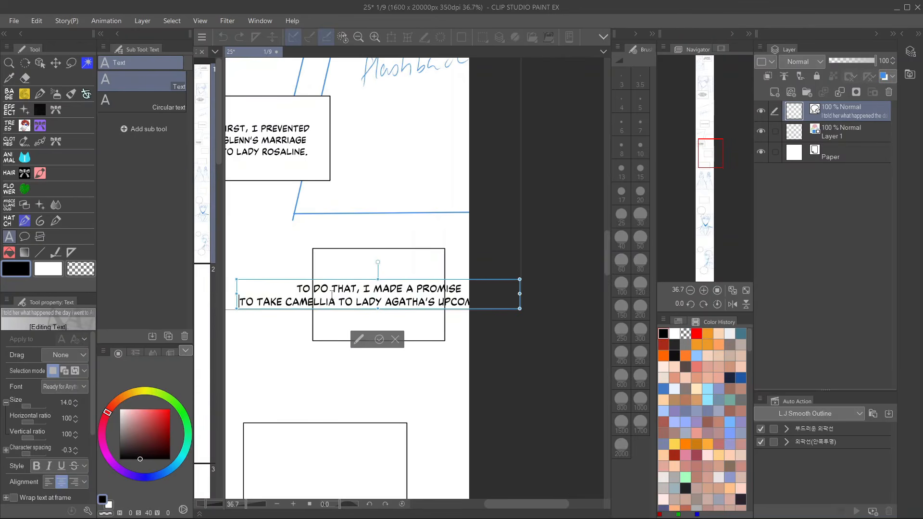
# Break "To do that, I made a promise to take Camellia to Lady Agatha's upcoming ball" into five lines
pyautogui.click(359, 291)
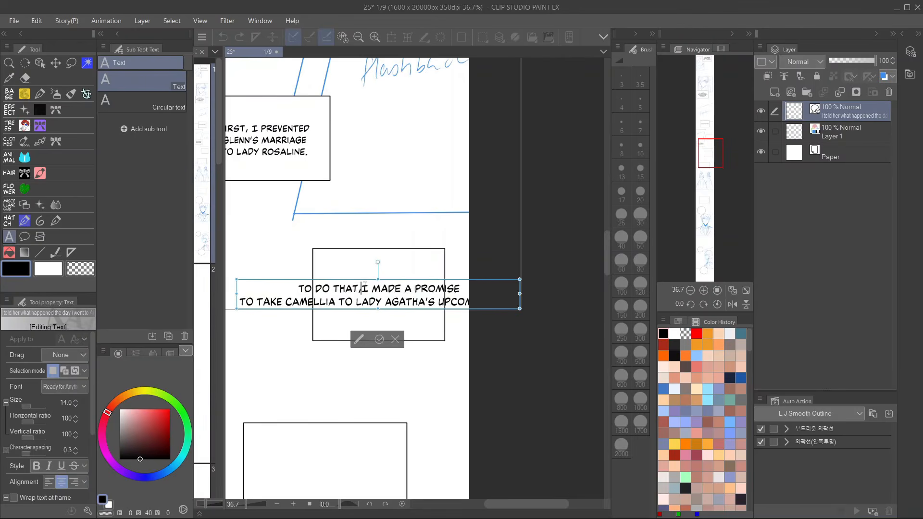
pyautogui.press('Return')
pyautogui.click(340, 307)
pyautogui.press('Return')
pyautogui.click(389, 316)
pyautogui.press('Return')
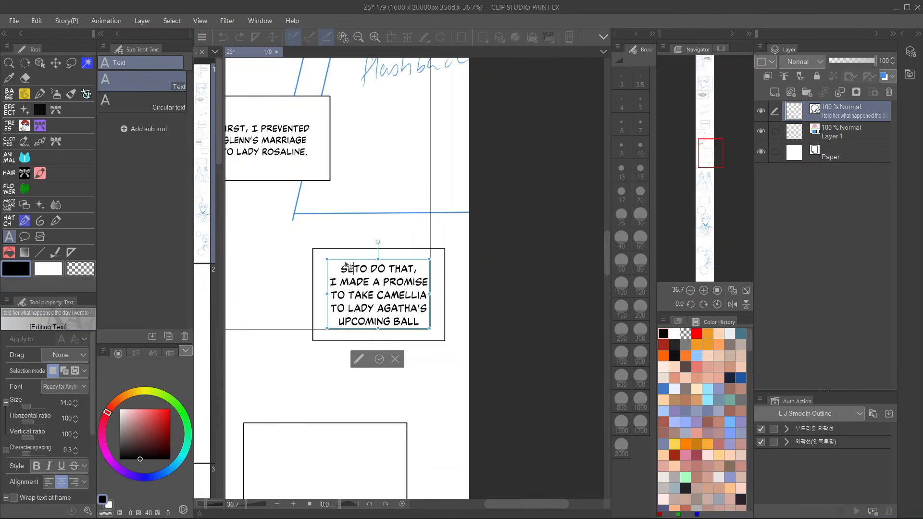
# Insert "Second," before "to do that" in the caption and scale the text down slightly to fit the box
pyautogui.write('COND,')
pyautogui.click(381, 359)
pyautogui.moveTo(436, 328); pyautogui.dragTo(378, 329)
pyautogui.scroll(-2, 443, 328)
pyautogui.moveTo(472, 404); pyautogui.dragTo(471, 286)
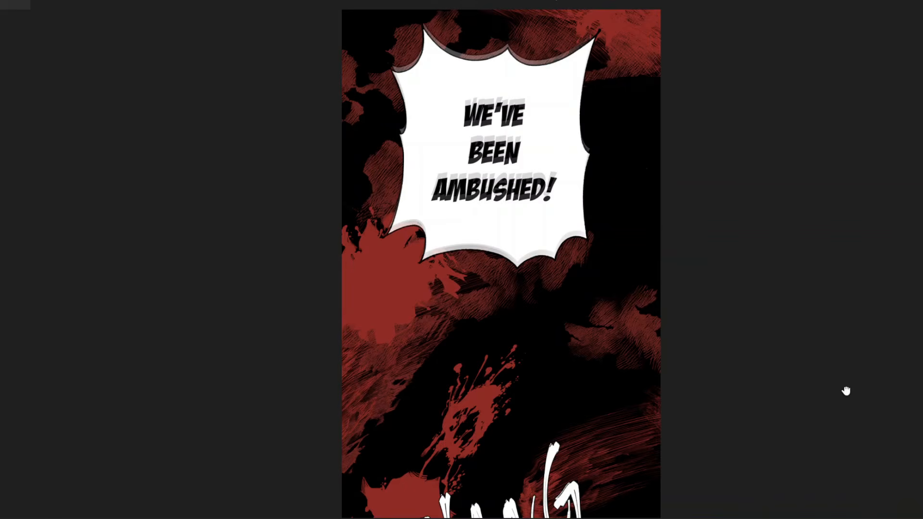
# Examine the balloon shapes, lettering and sound effects throughout the finished webtoon episodes
pyautogui.moveTo(846, 391); pyautogui.dragTo(826, 18)
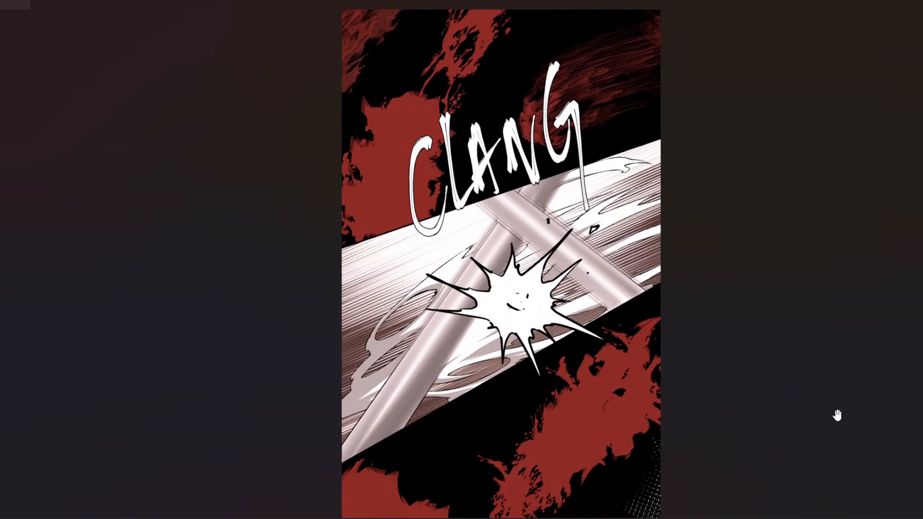
pyautogui.moveTo(843, 434); pyautogui.dragTo(808, 10)
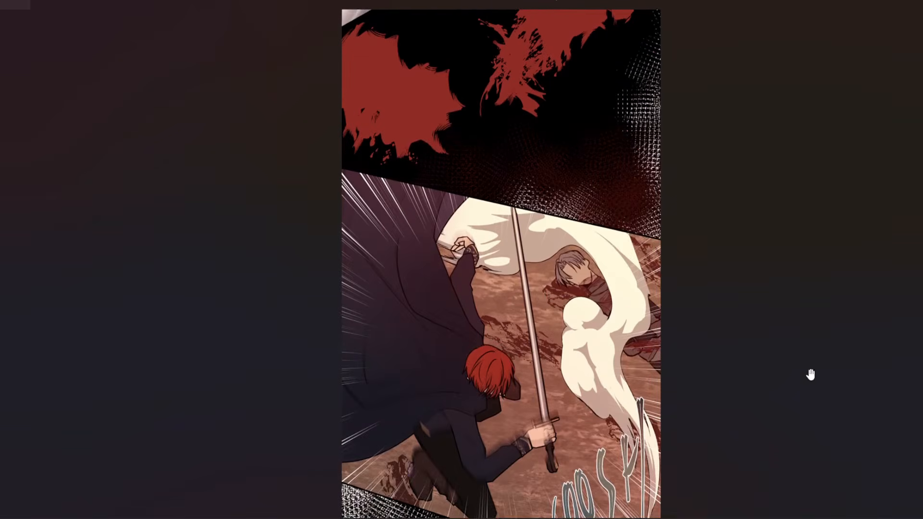
pyautogui.moveTo(810, 373); pyautogui.dragTo(785, 169)
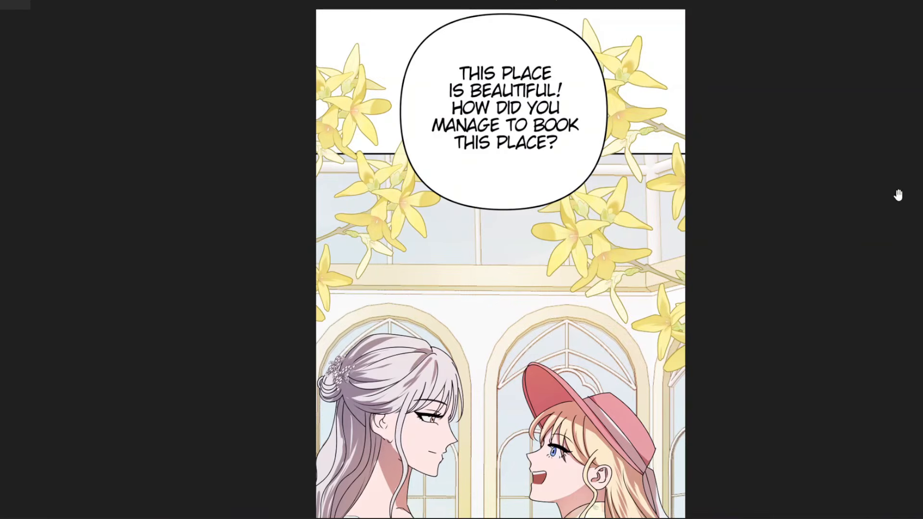
pyautogui.moveTo(782, 287); pyautogui.dragTo(743, 40)
pyautogui.moveTo(788, 380); pyautogui.dragTo(741, 72)
pyautogui.moveTo(779, 391); pyautogui.dragTo(732, 108)
pyautogui.moveTo(779, 439); pyautogui.dragTo(736, 117)
pyautogui.moveTo(763, 324); pyautogui.dragTo(737, 233)
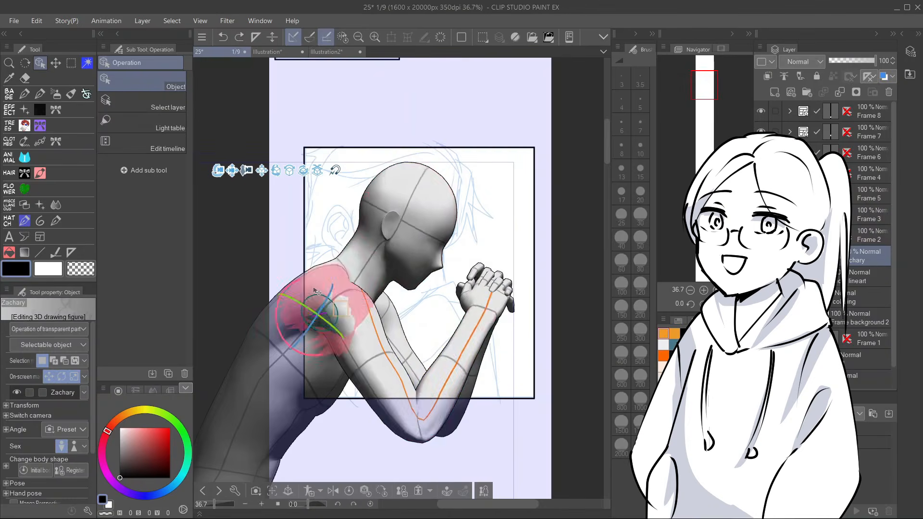
# Try to repose the head and arm of the 3D drawing figure in the panel by hand
pyautogui.moveTo(485, 283)
pyautogui.mouseDown()
pyautogui.moveTo(432, 337)
pyautogui.moveTo(476, 289)
pyautogui.mouseUp()
pyautogui.click(910, 74)
pyautogui.moveTo(403, 202); pyautogui.dragTo(440, 233)
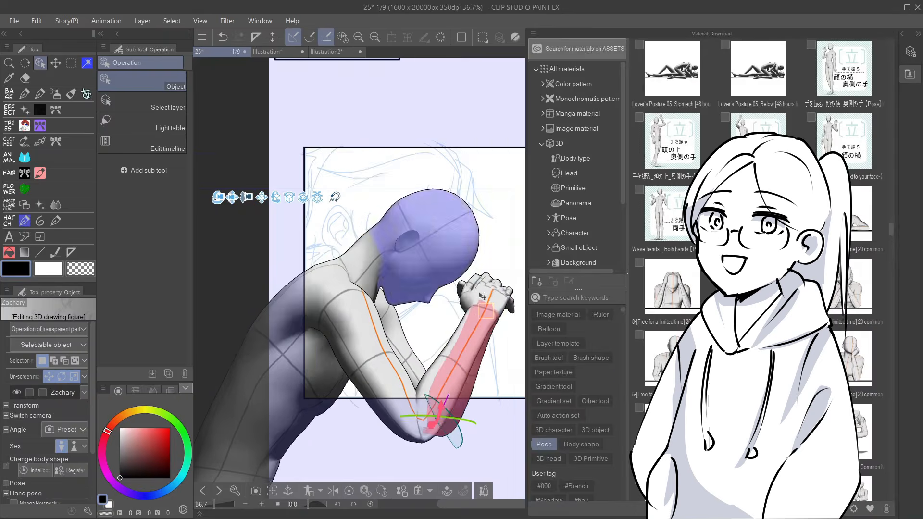
pyautogui.click(483, 300)
# Undo and redo the recent head and arm pose changes on the 3D drawing figure
pyautogui.hotkey('ctrl', 'z')
pyautogui.hotkey('ctrl', 'z')
pyautogui.hotkey('ctrl', 'z')
pyautogui.hotkey('ctrl', 'z')
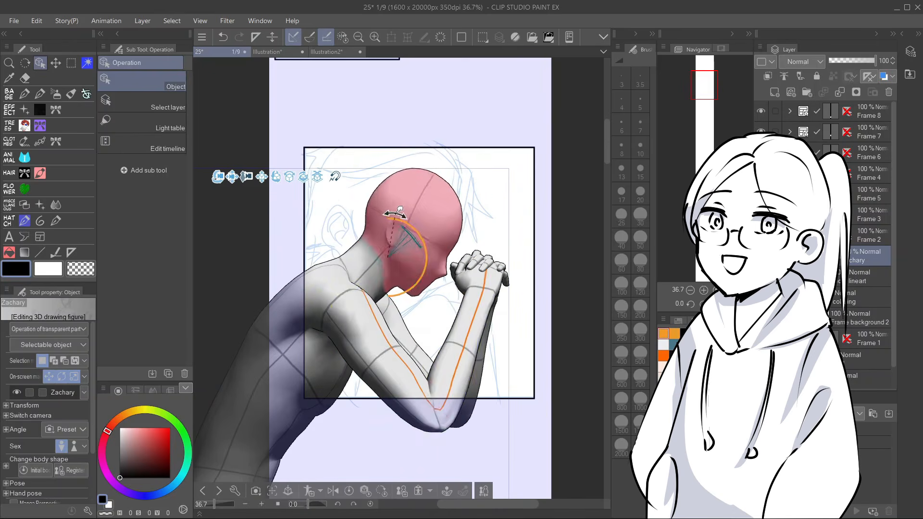
pyautogui.hotkey('ctrl', 'z')
pyautogui.hotkey('ctrl', 'z')
pyautogui.hotkey('ctrl', 'z')
pyautogui.hotkey('ctrl', 'y')
pyautogui.hotkey('ctrl', 'y')
pyautogui.hotkey('ctrl', 'y')
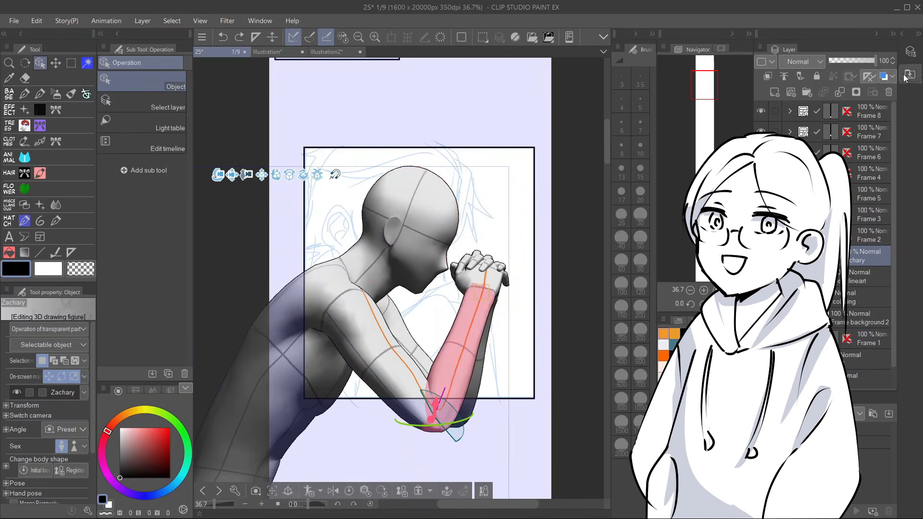
# Browse the 3D pose materials and apply the "3-[Free for a limited time]" pose to the drawing figure
pyautogui.click(909, 74)
pyautogui.scroll(-10, 869, 356)
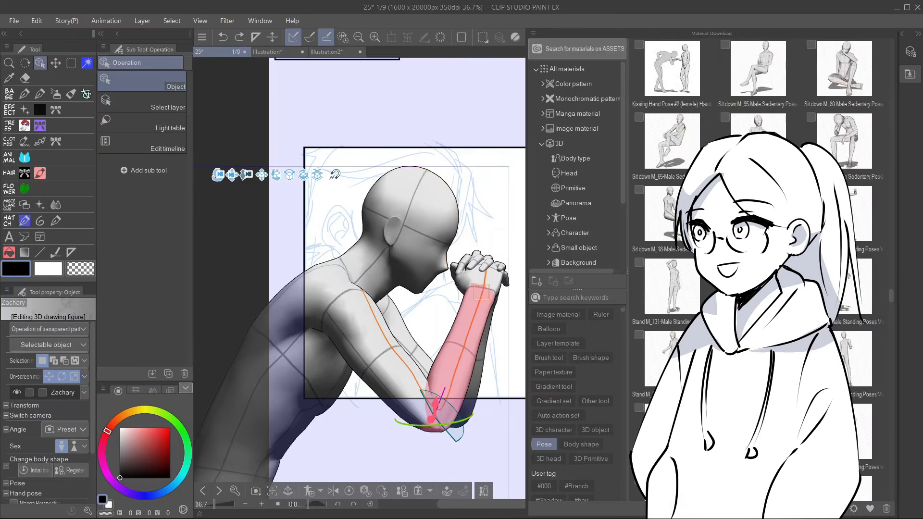
pyautogui.scroll(-10, 869, 357)
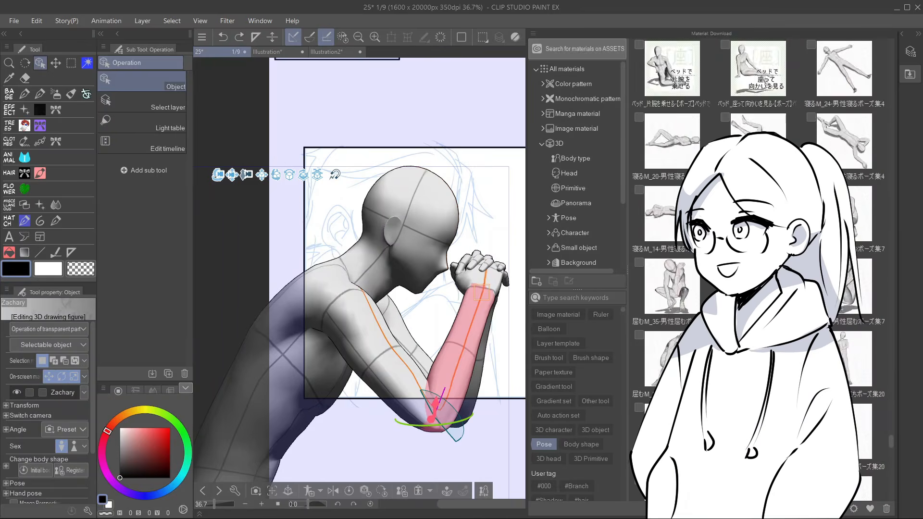
pyautogui.moveTo(891, 459); pyautogui.dragTo(894, 240)
pyautogui.doubleClick(671, 188)
pyautogui.scroll(2, 671, 241)
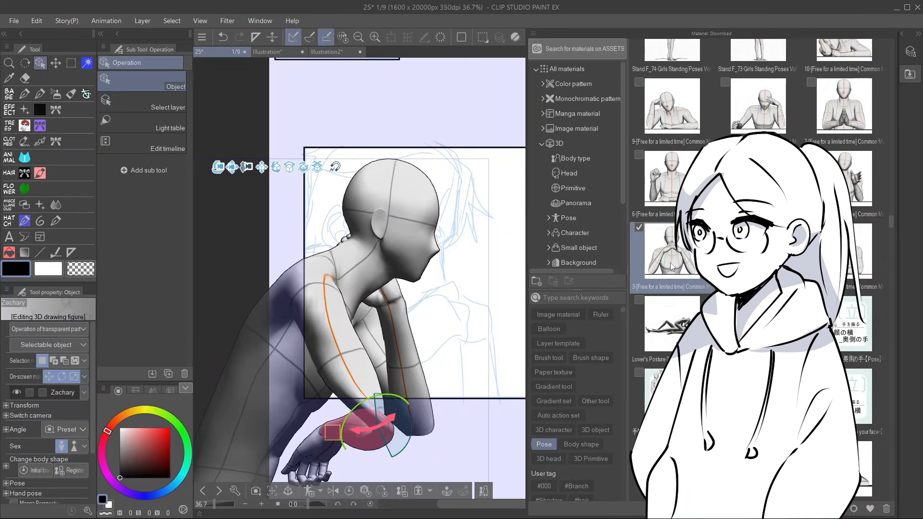
pyautogui.doubleClick(671, 262)
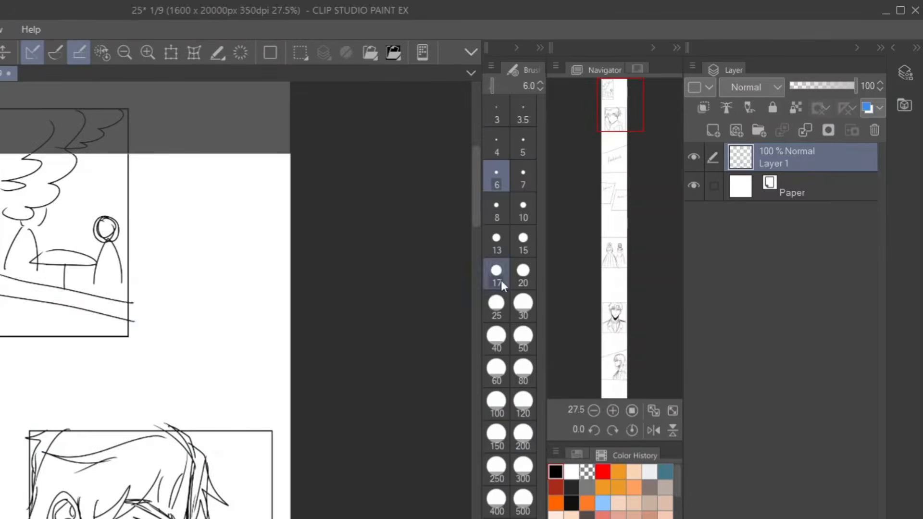
# Enable the Layer color effect on Layer 1 so the panel sketches display in blue
pyautogui.moveTo(395, 259); pyautogui.dragTo(403, 368)
pyautogui.click(907, 77)
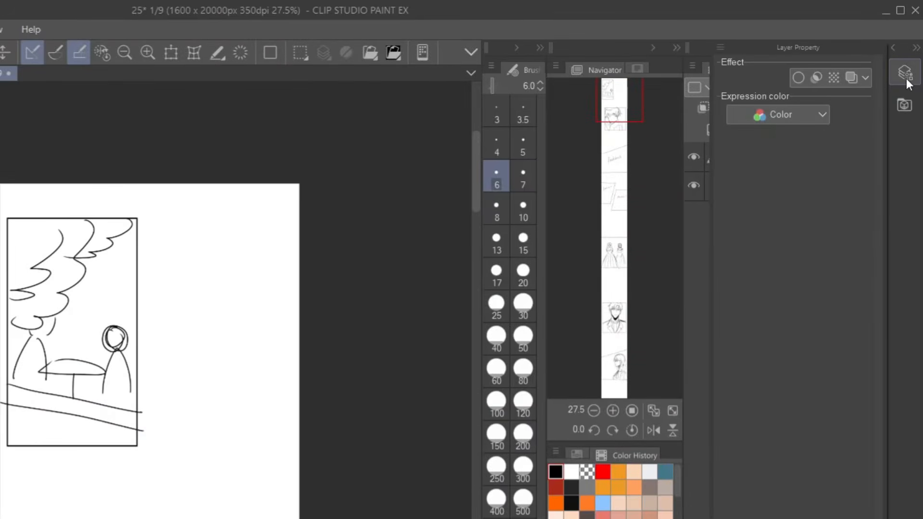
pyautogui.click(851, 78)
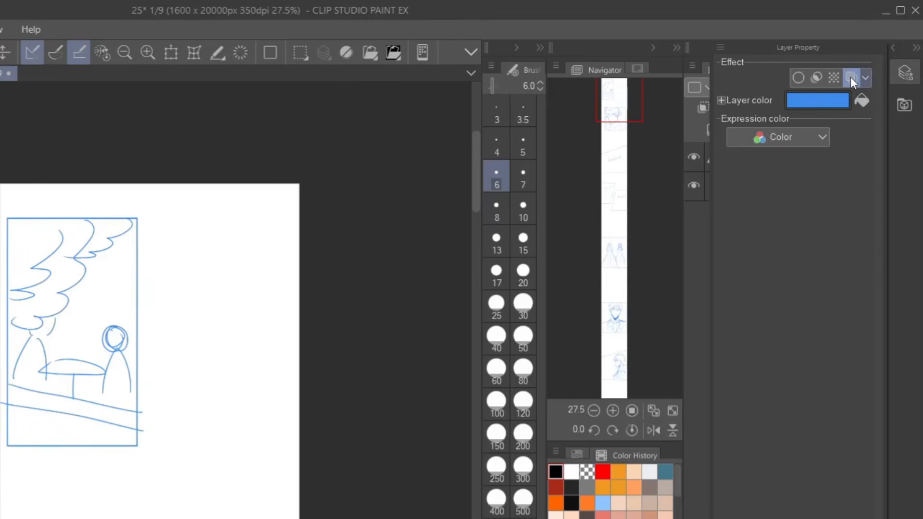
pyautogui.click(412, 252)
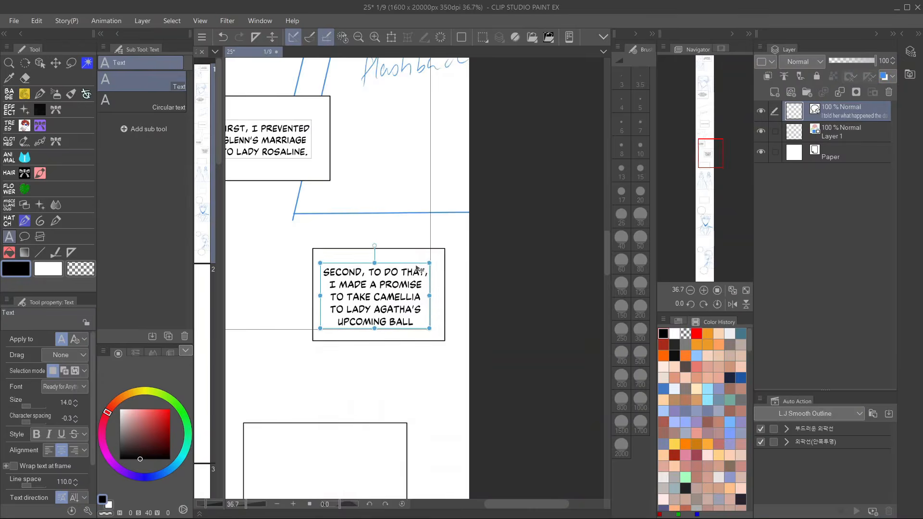
# Add a period after "upcoming ball" in the caption balloon beginning with "Second"
pyautogui.scroll(-2, 432, 283)
pyautogui.moveTo(476, 325); pyautogui.dragTo(478, 212)
pyautogui.click(427, 203)
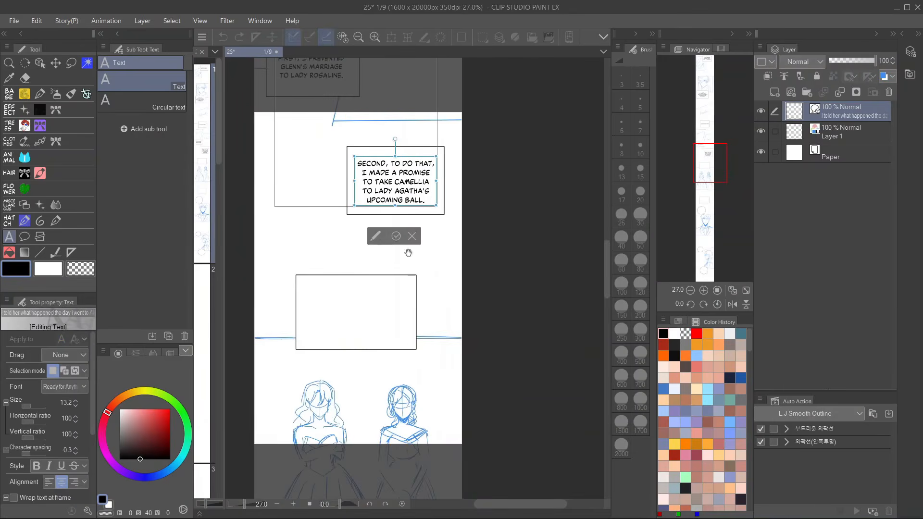
pyautogui.moveTo(408, 253); pyautogui.dragTo(419, 319)
pyautogui.moveTo(331, 76); pyautogui.dragTo(326, 414)
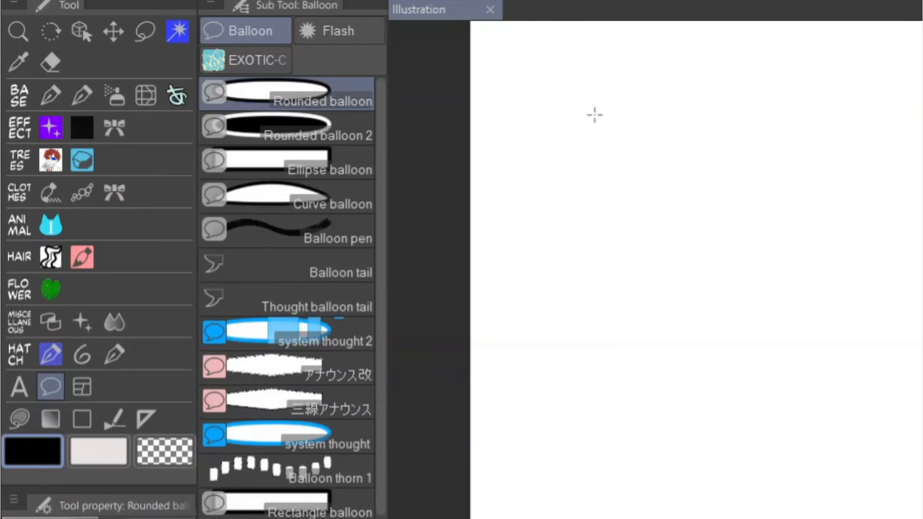
# Draw a large Rounded balloon on the blank illustration and letter it with "hello."
pyautogui.moveTo(595, 115); pyautogui.dragTo(709, 306)
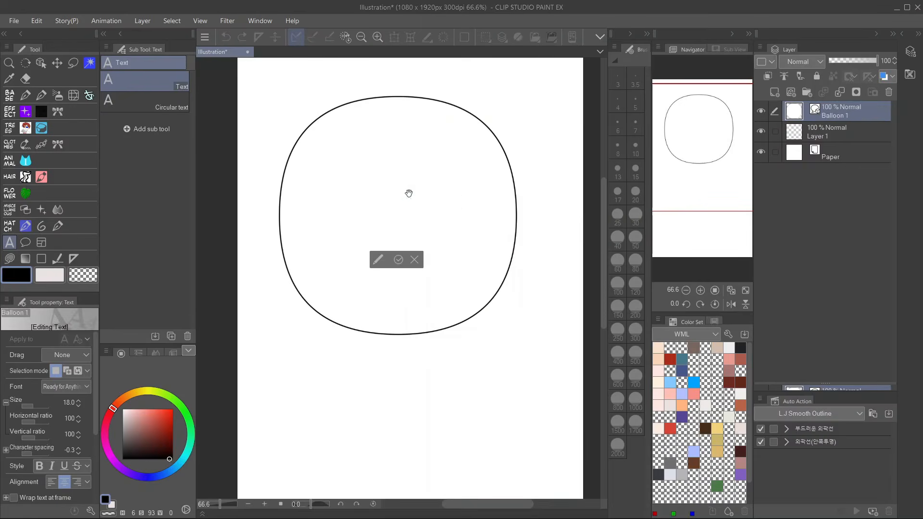
pyautogui.write('hello.')
pyautogui.moveTo(436, 200); pyautogui.dragTo(461, 182)
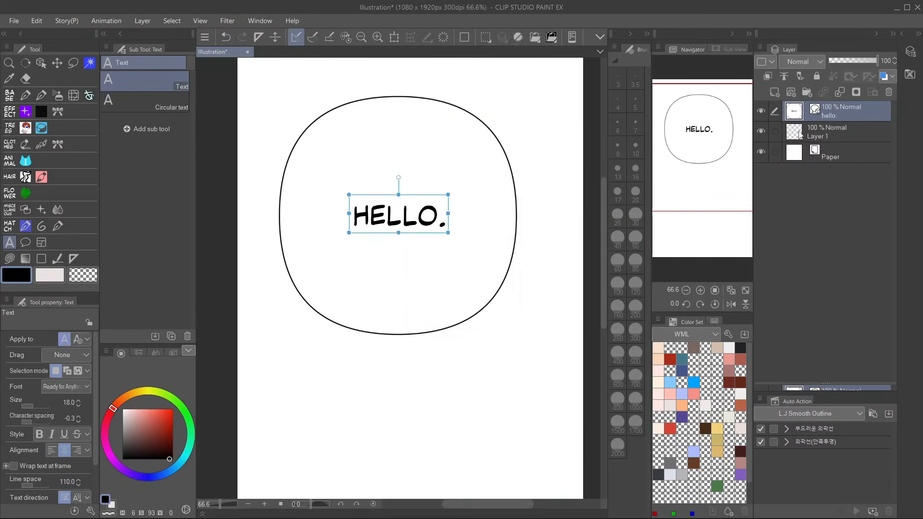
# Draw a large Dense flash balloon on the illustration and letter its center with "what happened?"
pyautogui.click(799, 135)
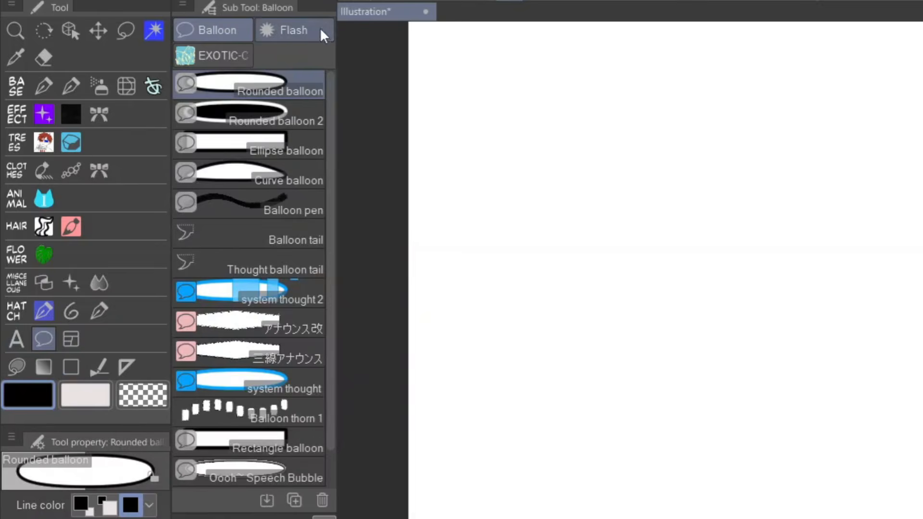
pyautogui.click(308, 23)
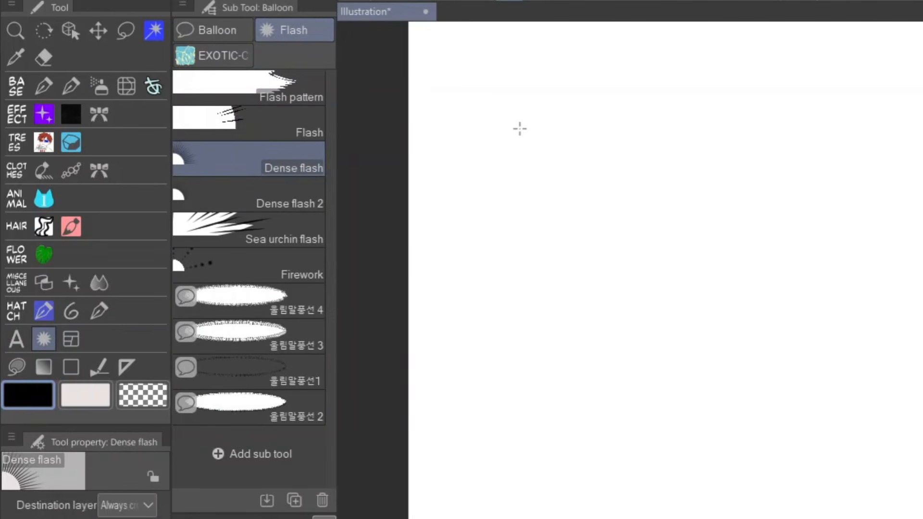
pyautogui.moveTo(519, 131); pyautogui.dragTo(804, 501)
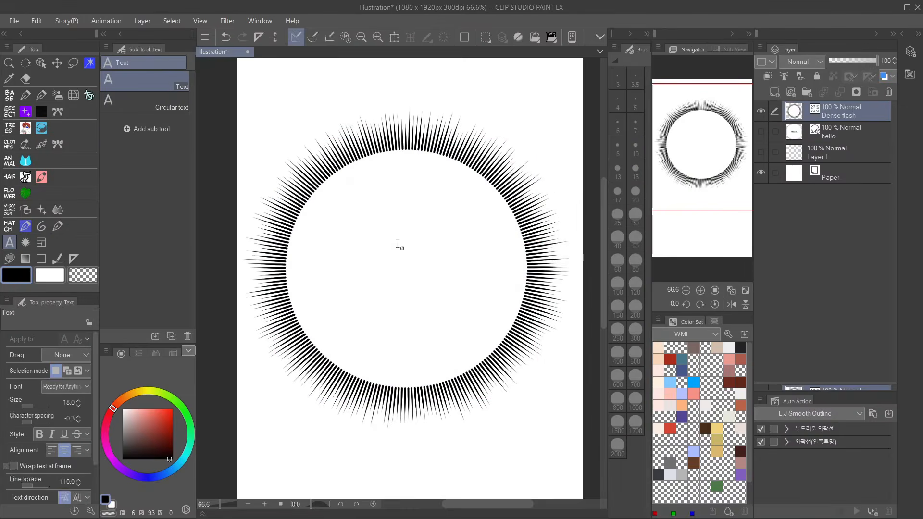
pyautogui.click(399, 245)
pyautogui.write('what happened?')
pyautogui.moveTo(509, 246); pyautogui.dragTo(427, 250)
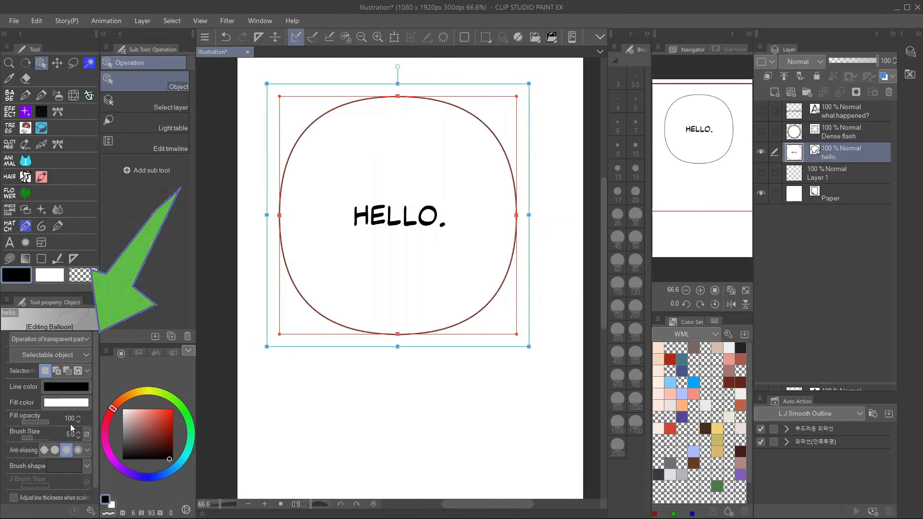
# Thicken the "hello." balloon's outline to a brush size of 15.4 and change its line color to red
pyautogui.click(44, 437)
pyautogui.moveTo(44, 437); pyautogui.dragTo(35, 439)
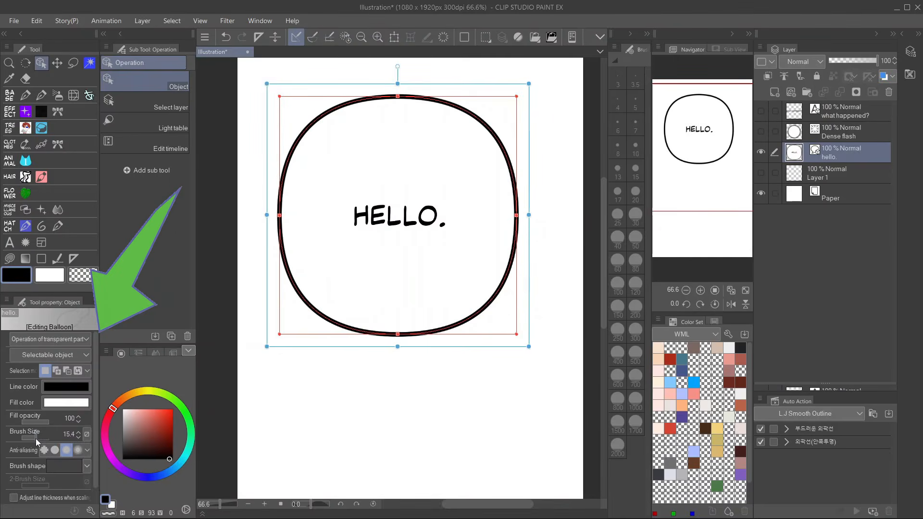
pyautogui.click(166, 408)
pyautogui.moveTo(167, 409); pyautogui.dragTo(268, 385)
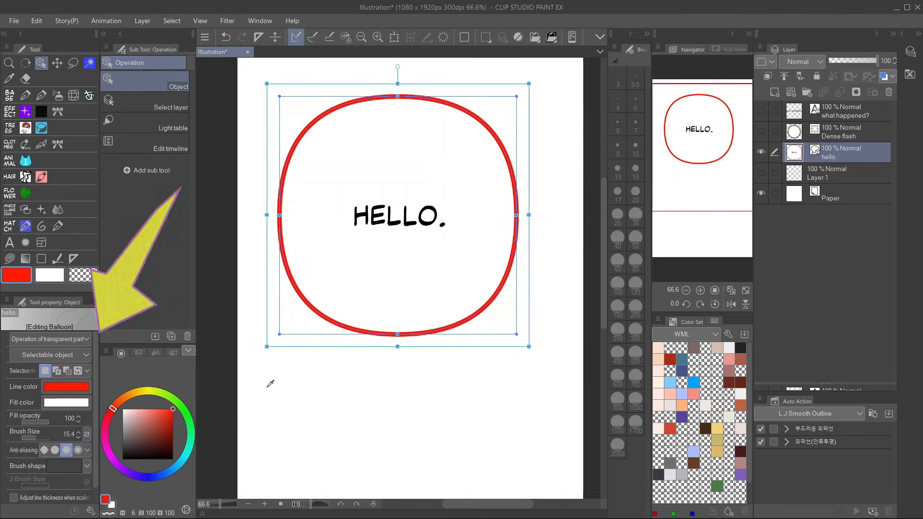
# Apply a wavy brush shape to the "hello." balloon's outline at brush size 52.1 with a softer anti-aliasing level
pyautogui.click(87, 466)
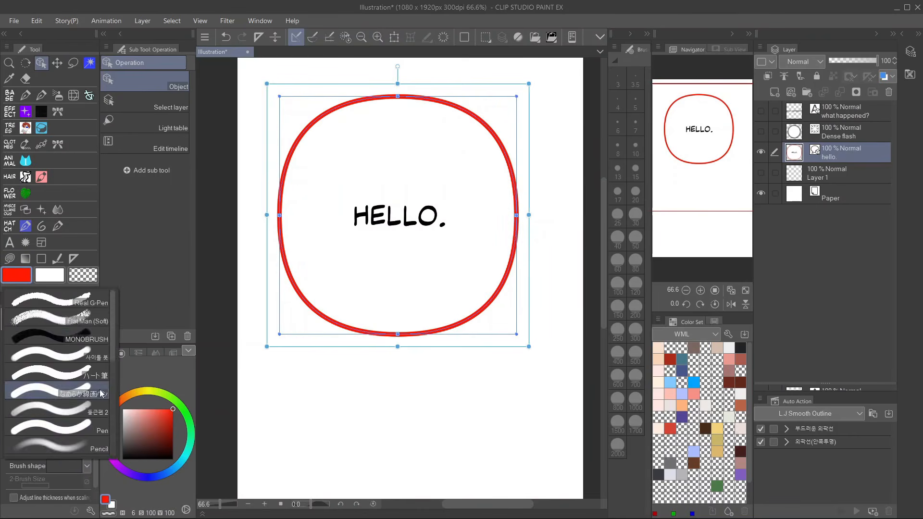
pyautogui.click(81, 434)
pyautogui.moveTo(37, 437); pyautogui.dragTo(36, 440)
pyautogui.click(56, 450)
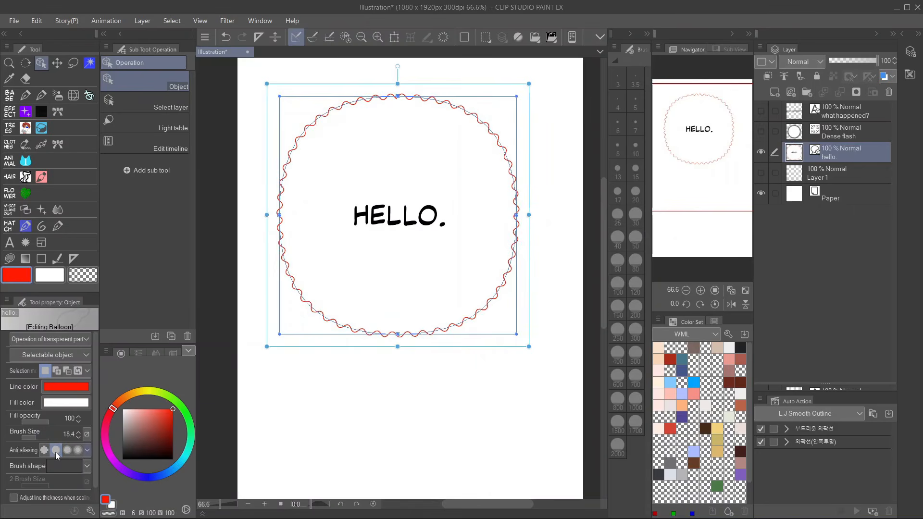
pyautogui.click(39, 438)
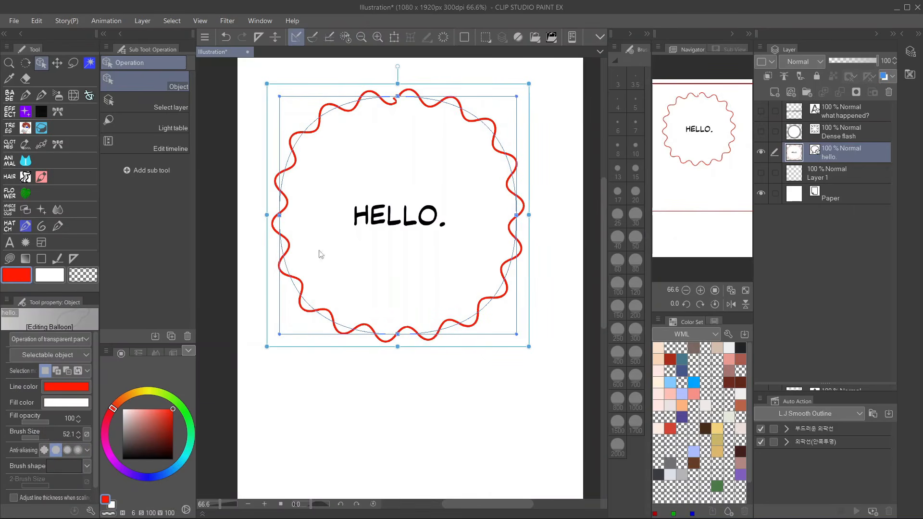
pyautogui.moveTo(456, 149); pyautogui.dragTo(468, 196)
pyautogui.moveTo(416, 227); pyautogui.dragTo(418, 204)
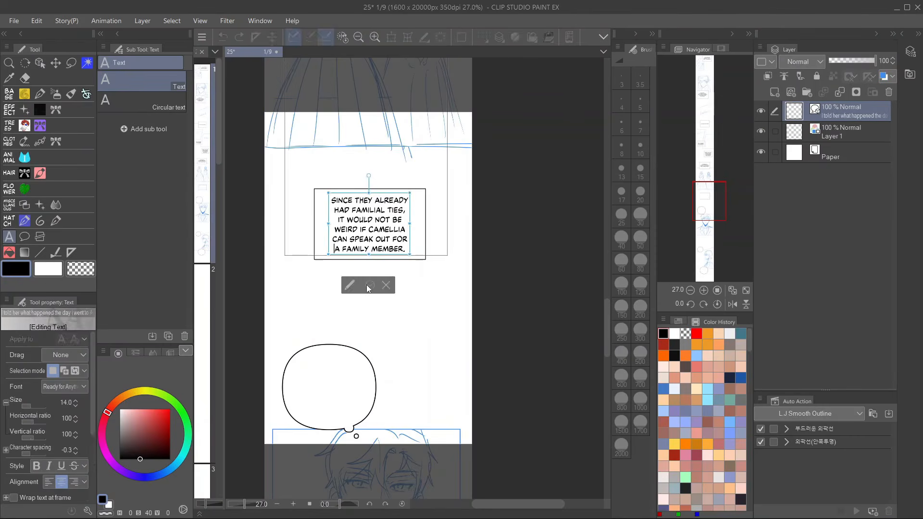
# Commit the caption text beginning with "Since they already" and extend its balloon box slightly upward
pyautogui.click(368, 285)
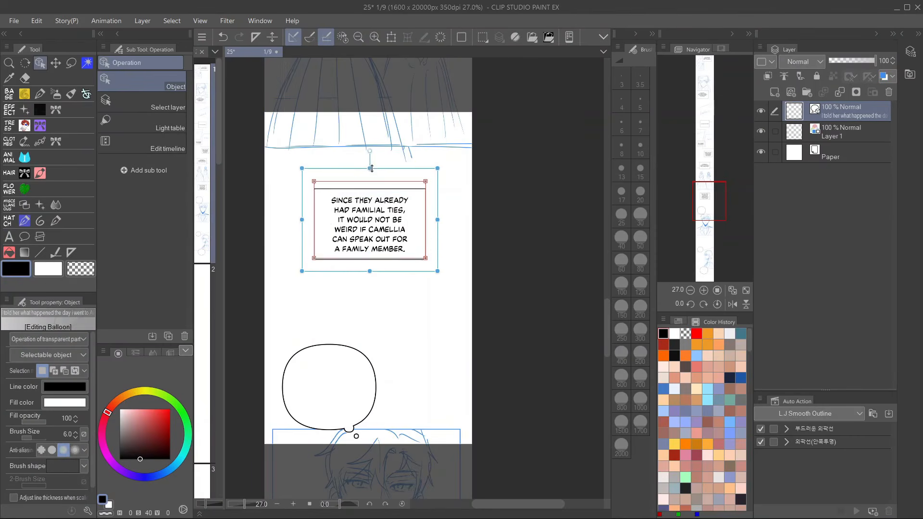
pyautogui.moveTo(417, 278); pyautogui.dragTo(396, 206)
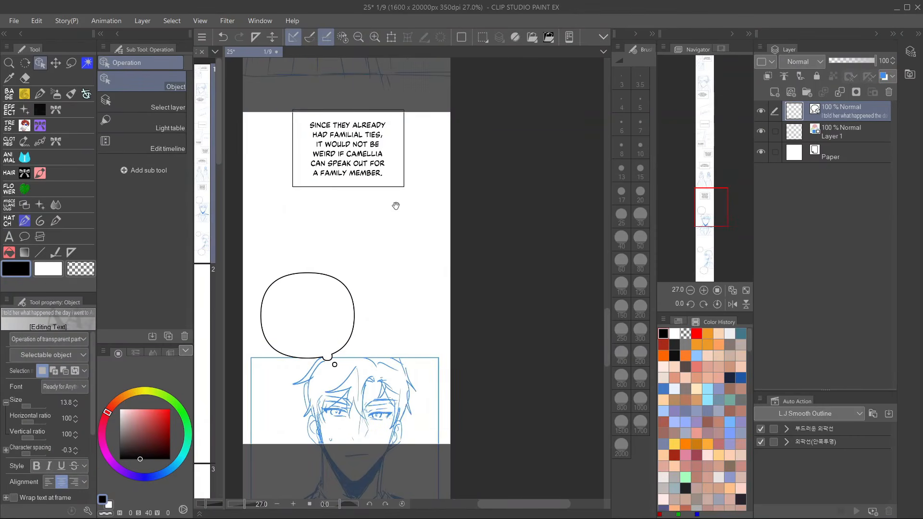
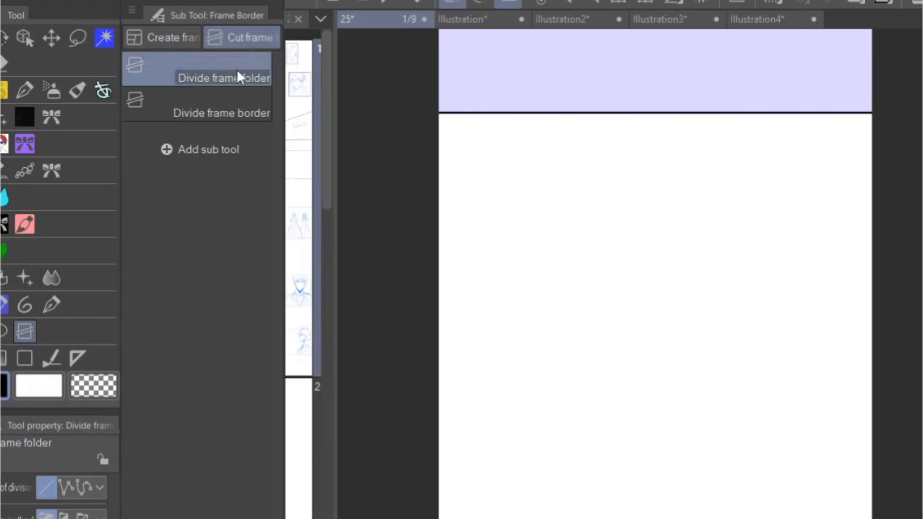
# Divide the blank frame folder with a diagonal cut into two slanted frames and hide both frames' backgrounds
pyautogui.moveTo(728, 93); pyautogui.dragTo(367, 382)
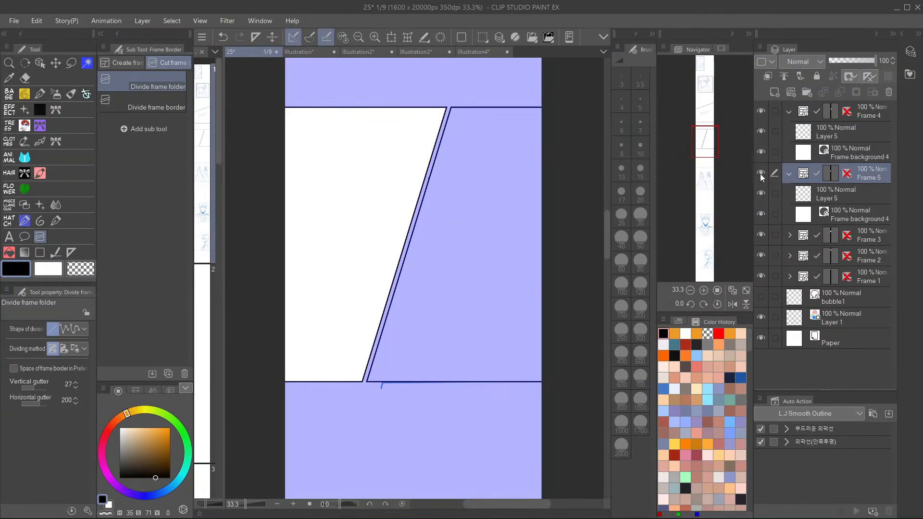
pyautogui.click(761, 152)
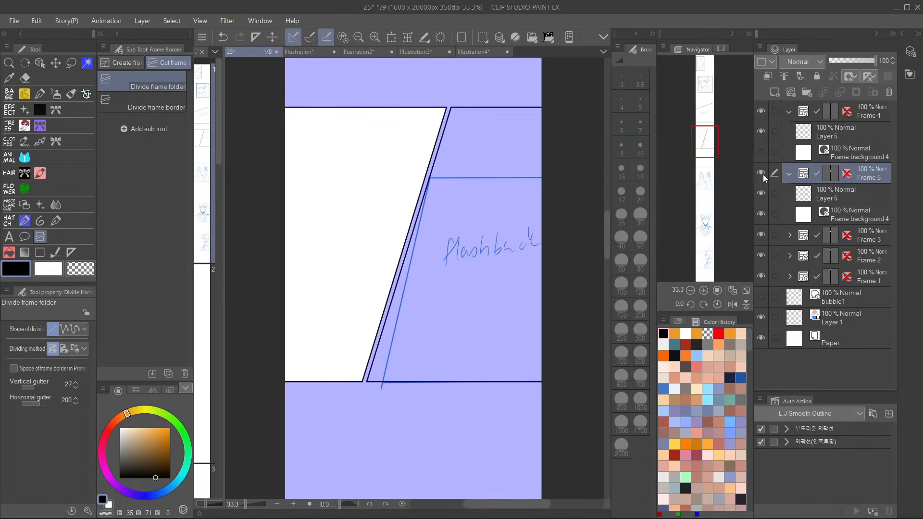
pyautogui.click(761, 214)
# Reshape the left slanted frame's edges to fit the left "flashback" panel sketch
pyautogui.moveTo(323, 383); pyautogui.dragTo(321, 320)
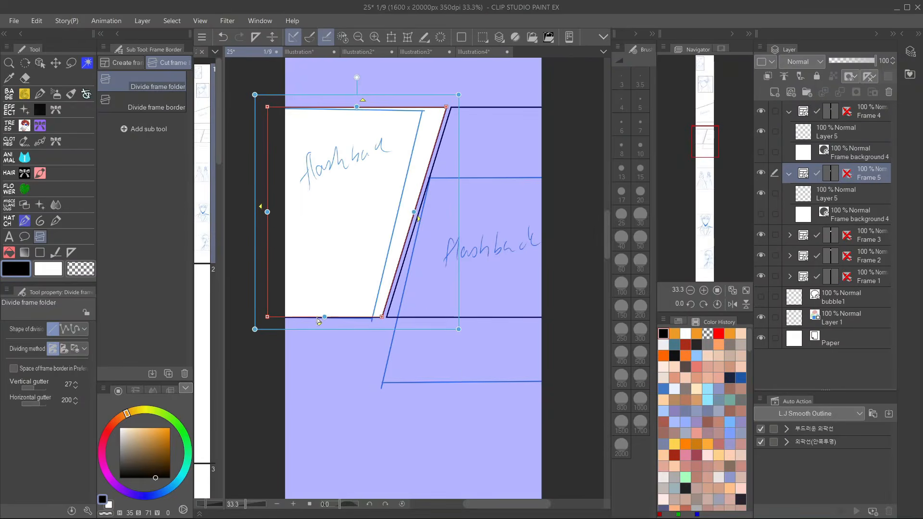
pyautogui.moveTo(331, 381); pyautogui.dragTo(351, 335)
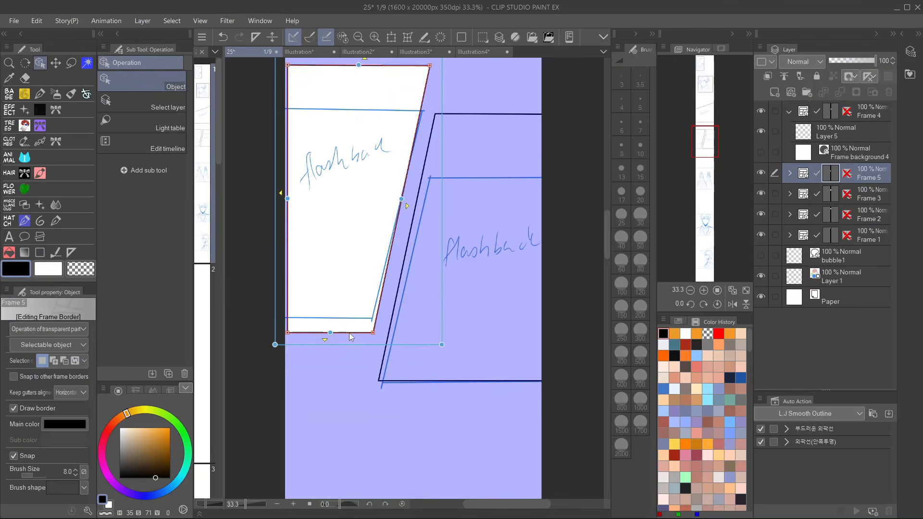
pyautogui.moveTo(372, 100); pyautogui.dragTo(355, 182)
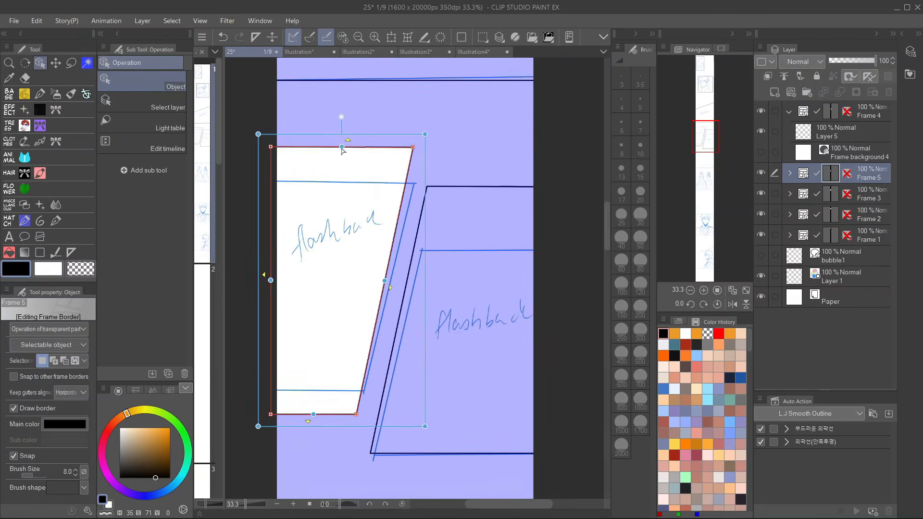
pyautogui.moveTo(341, 147); pyautogui.dragTo(342, 186)
pyautogui.moveTo(341, 186); pyautogui.dragTo(320, 137)
pyautogui.moveTo(360, 251); pyautogui.dragTo(367, 251)
# Adjust the right slanted frame's edges to fit the right "flashback" sketch and collapse the Frame 4 folder
pyautogui.click(459, 191)
pyautogui.moveTo(465, 139); pyautogui.dragTo(468, 174)
pyautogui.hotkey('ctrl', 'z')
pyautogui.moveTo(508, 139); pyautogui.dragTo(460, 208)
pyautogui.moveTo(490, 335); pyautogui.dragTo(503, 304)
pyautogui.moveTo(382, 294); pyautogui.dragTo(389, 294)
pyautogui.moveTo(500, 239); pyautogui.dragTo(512, 251)
pyautogui.click(789, 114)
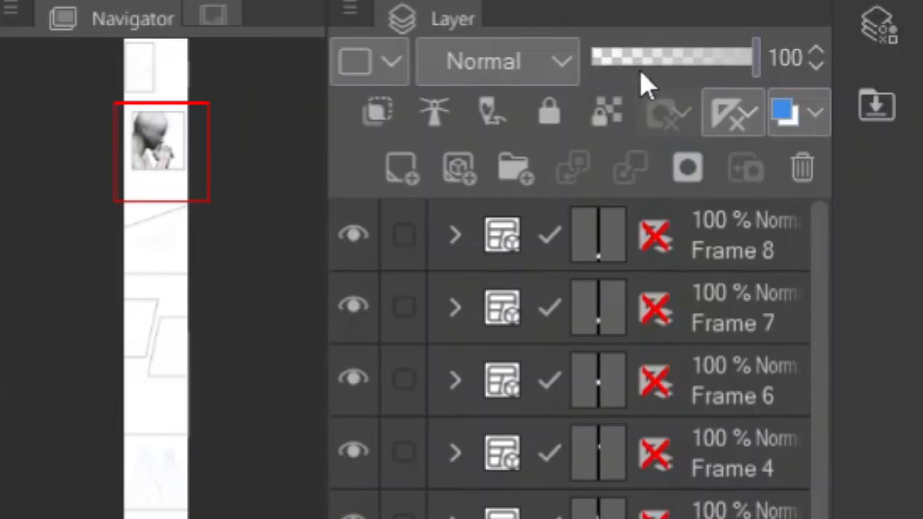
# Lower the opacity of the 3D figure layer Zachary in Frame 2 to 28%
pyautogui.click(639, 57)
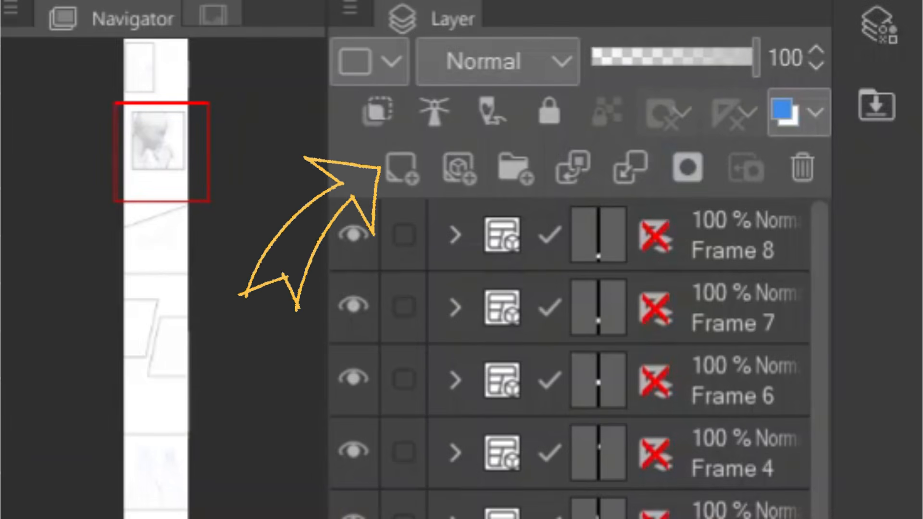
# Ink the figure's nose and upper lip profile on the vecor lineart layer with the G-pen at size 7
pyautogui.hotkey('ctrl', '+')
pyautogui.hotkey('ctrl', '+')
pyautogui.hotkey('ctrl', '+')
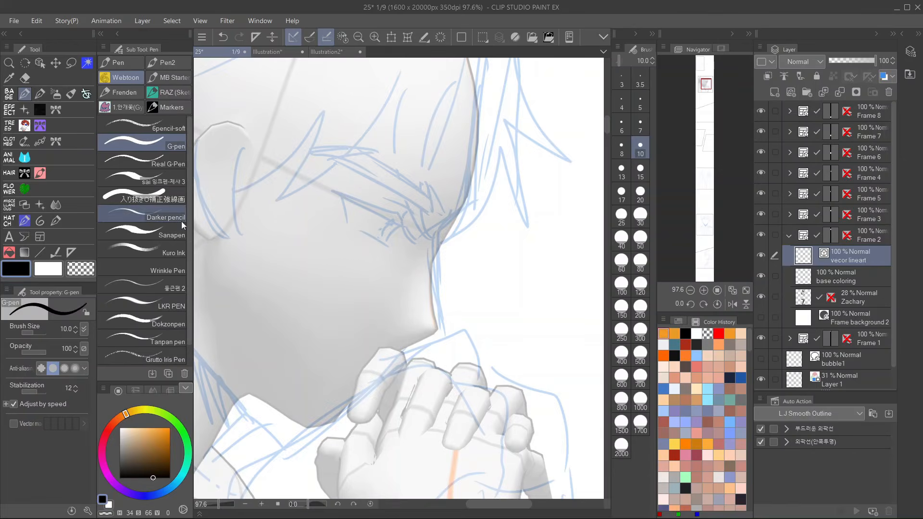
pyautogui.press('[')
pyautogui.press('[')
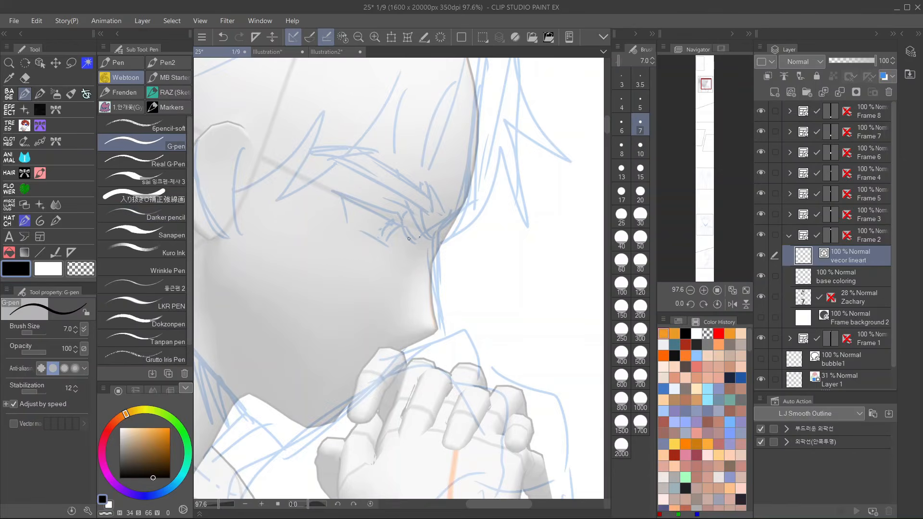
pyautogui.hotkey('ctrl', 'z')
pyautogui.moveTo(451, 227)
pyautogui.mouseDown()
pyautogui.moveTo(432, 249)
pyautogui.moveTo(445, 326)
pyautogui.mouseUp()
pyautogui.hotkey('ctrl', 'z')
pyautogui.moveTo(429, 252); pyautogui.dragTo(448, 334)
pyautogui.scroll(-2, 456, 314)
pyautogui.moveTo(448, 269); pyautogui.dragTo(402, 288)
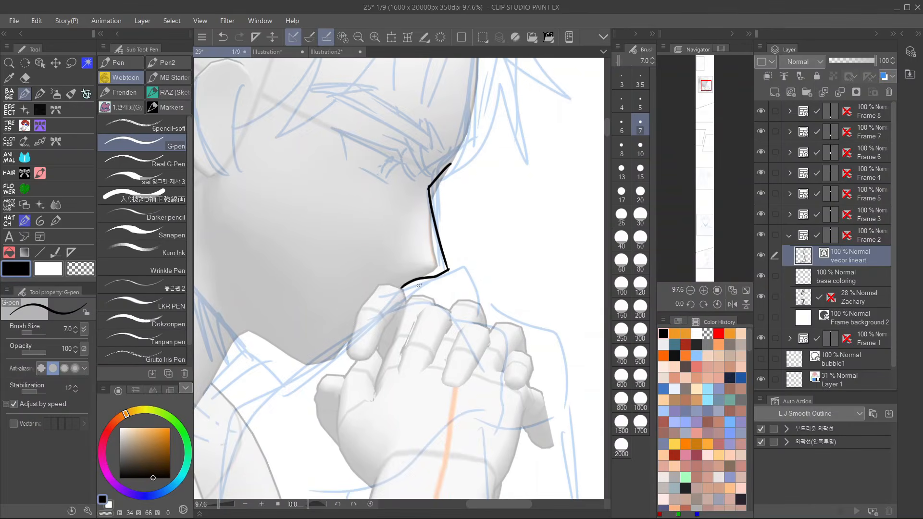
# Ink the outlines and fingernails of the clasped hand's fingers over the 3D figure
pyautogui.moveTo(442, 308)
pyautogui.mouseDown()
pyautogui.moveTo(475, 279)
pyautogui.moveTo(459, 339)
pyautogui.mouseUp()
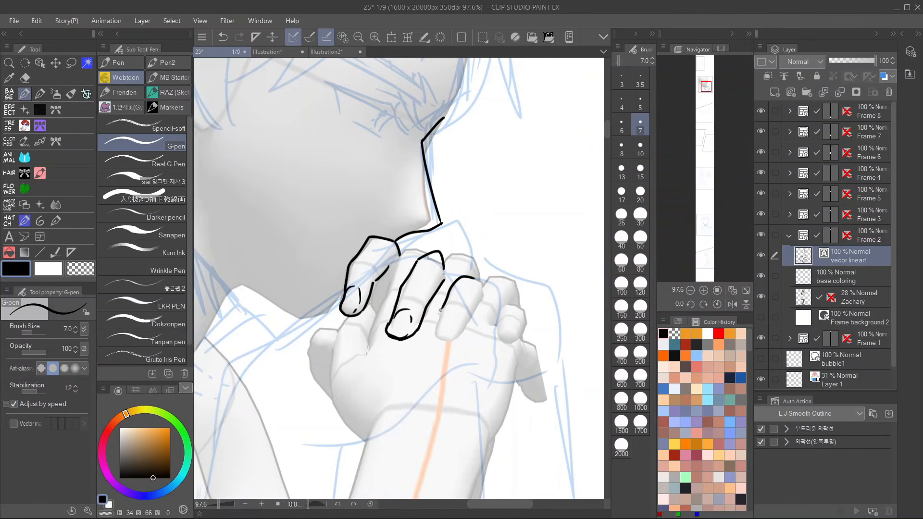
pyautogui.press('c')
pyautogui.press('c')
pyautogui.moveTo(479, 303); pyautogui.dragTo(461, 336)
pyautogui.moveTo(481, 284); pyautogui.dragTo(479, 299)
pyautogui.moveTo(482, 284)
pyautogui.mouseDown()
pyautogui.moveTo(518, 301)
pyautogui.moveTo(499, 321)
pyautogui.moveTo(517, 331)
pyautogui.mouseUp()
pyautogui.moveTo(437, 336); pyautogui.dragTo(449, 339)
# Ink the gaps between the fingers and the outline of the back of the hand down to the wrist
pyautogui.moveTo(343, 306); pyautogui.dragTo(355, 313)
pyautogui.moveTo(398, 253); pyautogui.dragTo(428, 254)
pyautogui.moveTo(398, 254); pyautogui.dragTo(377, 327)
pyautogui.moveTo(375, 331); pyautogui.dragTo(367, 350)
pyautogui.hotkey('ctrl', 'z')
pyautogui.press('h')
pyautogui.moveTo(430, 302); pyautogui.dragTo(425, 346)
pyautogui.moveTo(452, 316); pyautogui.dragTo(471, 361)
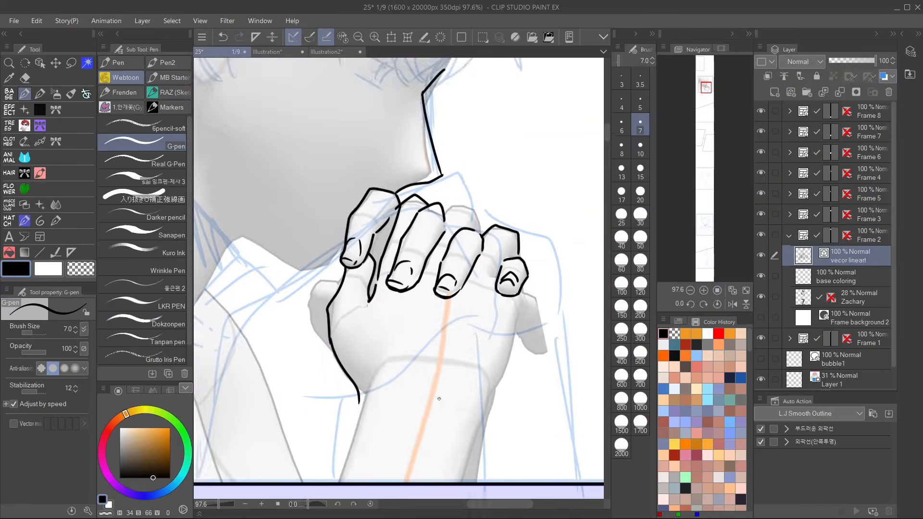
pyautogui.moveTo(439, 397); pyautogui.dragTo(439, 355)
pyautogui.moveTo(518, 230); pyautogui.dragTo(535, 270)
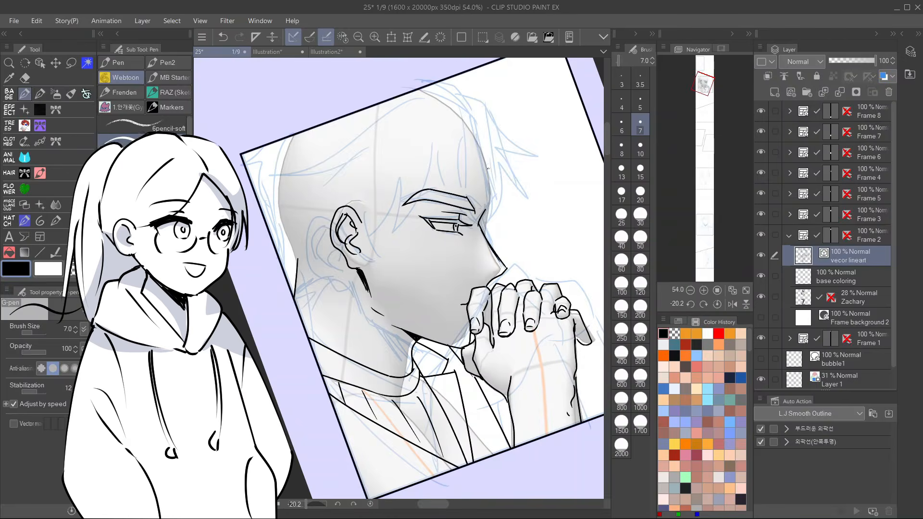
# Check the line art mirrored and without the 3D figure, and ink the first fringe strands over the forehead
pyautogui.press('h')
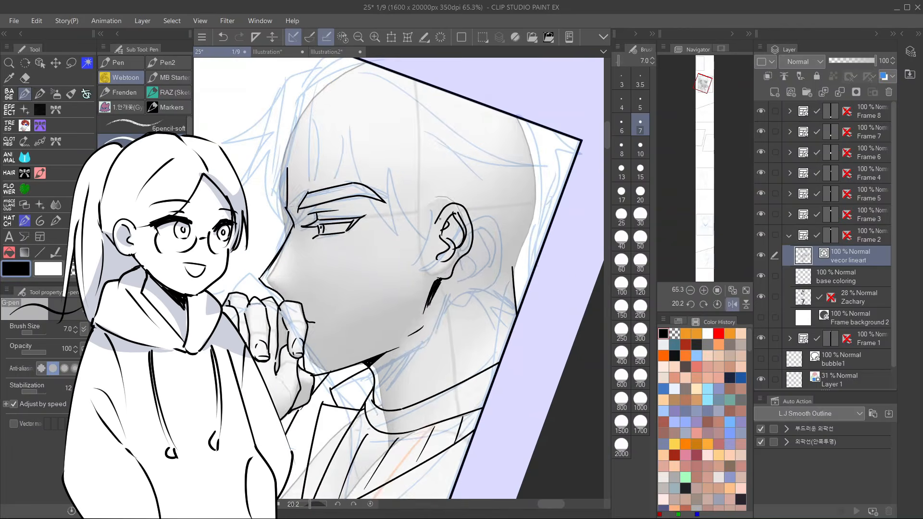
pyautogui.click(761, 297)
pyautogui.press('h')
pyautogui.click(761, 297)
pyautogui.moveTo(466, 78); pyautogui.dragTo(525, 137)
pyautogui.moveTo(522, 144); pyautogui.dragTo(559, 164)
pyautogui.moveTo(479, 106); pyautogui.dragTo(383, 175)
pyautogui.moveTo(454, 156); pyautogui.dragTo(384, 175)
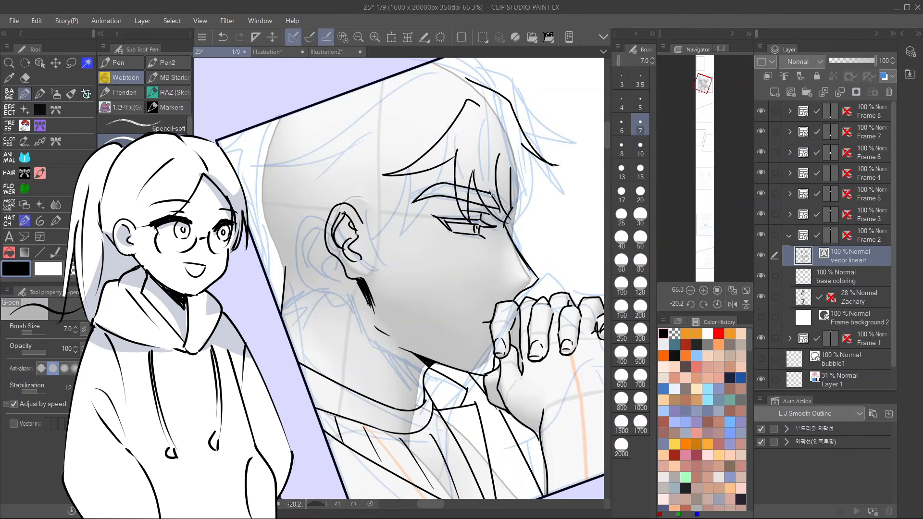
# Ink the hair strands between the eyebrow and the ear, cleaning up overlaps with the Vector eraser
pyautogui.hotkey('ctrl', 'z')
pyautogui.press('e')
pyautogui.press('p')
pyautogui.hotkey('ctrl', 'z')
pyautogui.moveTo(456, 143)
pyautogui.mouseDown()
pyautogui.moveTo(449, 185)
pyautogui.moveTo(385, 226)
pyautogui.mouseUp()
pyautogui.press('e')
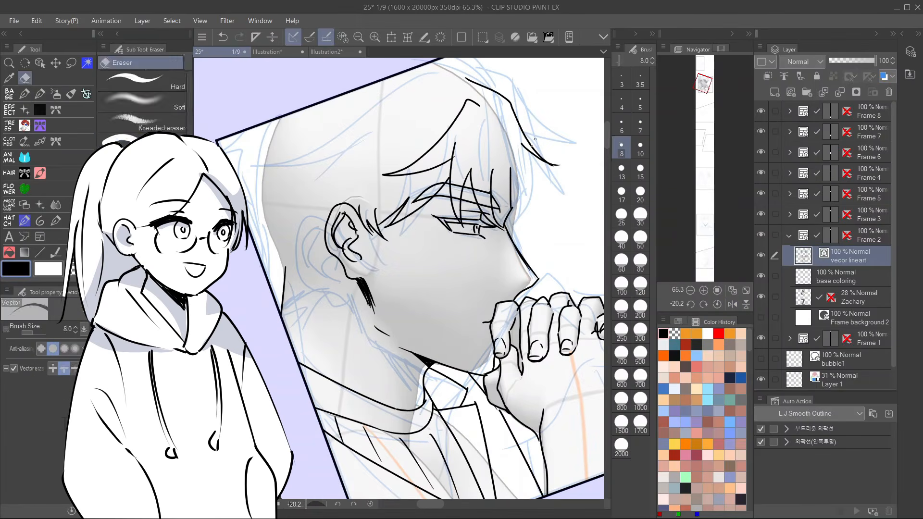
pyautogui.press('p')
pyautogui.press('e')
pyautogui.press('p')
# Ink the outer front hair locks hanging past the forehead, following the blue sketch
pyautogui.press('h')
pyautogui.press('h')
pyautogui.moveTo(527, 131); pyautogui.dragTo(567, 199)
pyautogui.moveTo(539, 174)
pyautogui.mouseDown()
pyautogui.moveTo(524, 222)
pyautogui.moveTo(504, 228)
pyautogui.mouseUp()
pyautogui.moveTo(492, 179)
pyautogui.mouseDown()
pyautogui.moveTo(516, 165)
pyautogui.moveTo(552, 207)
pyautogui.mouseUp()
pyautogui.press('e')
pyautogui.press('h')
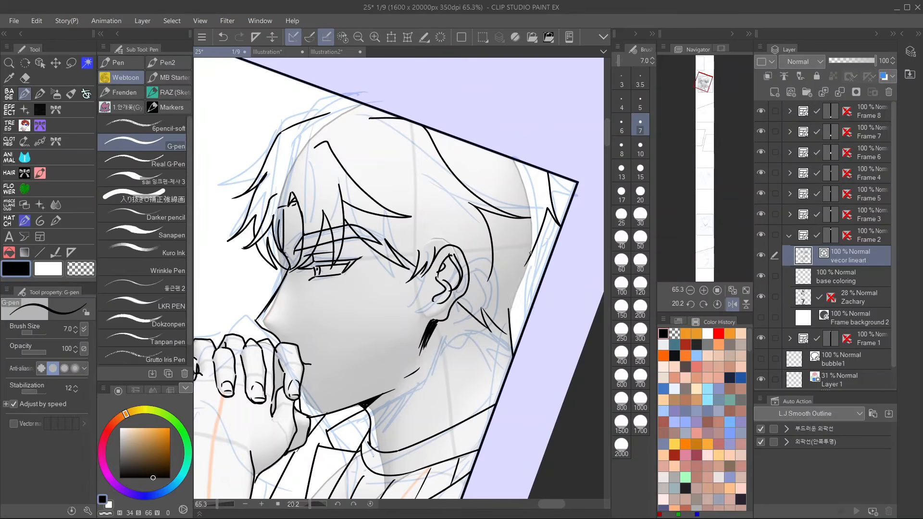
# Ink the nape strands and the crown's hair outline, and erase part of the front hair outline
pyautogui.press('p')
pyautogui.moveTo(473, 307); pyautogui.dragTo(509, 335)
pyautogui.moveTo(378, 109); pyautogui.dragTo(262, 165)
pyautogui.press('e')
pyautogui.moveTo(329, 115); pyautogui.dragTo(238, 195)
pyautogui.press('h')
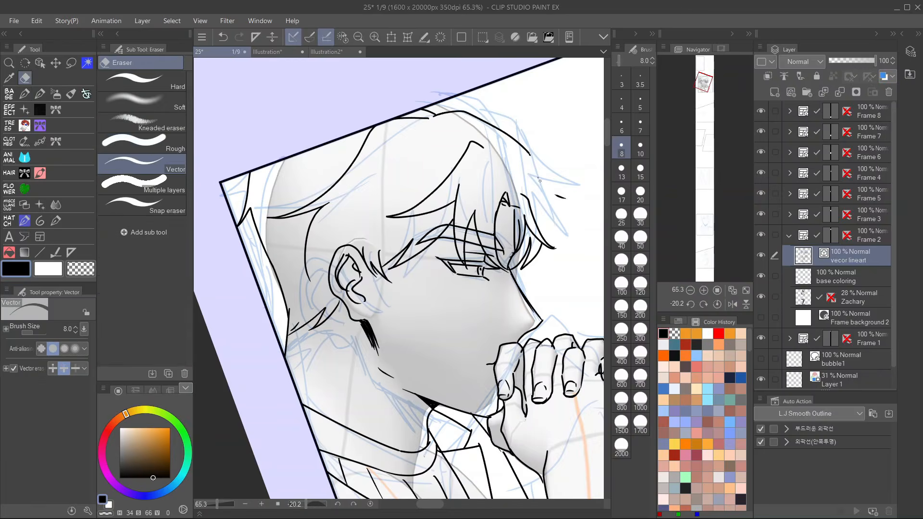
# Redraw the pointed front hair lock and touch up the lines of the clasped hand
pyautogui.press('p')
pyautogui.press('h')
pyautogui.press('e')
pyautogui.press('p')
pyautogui.press('p')
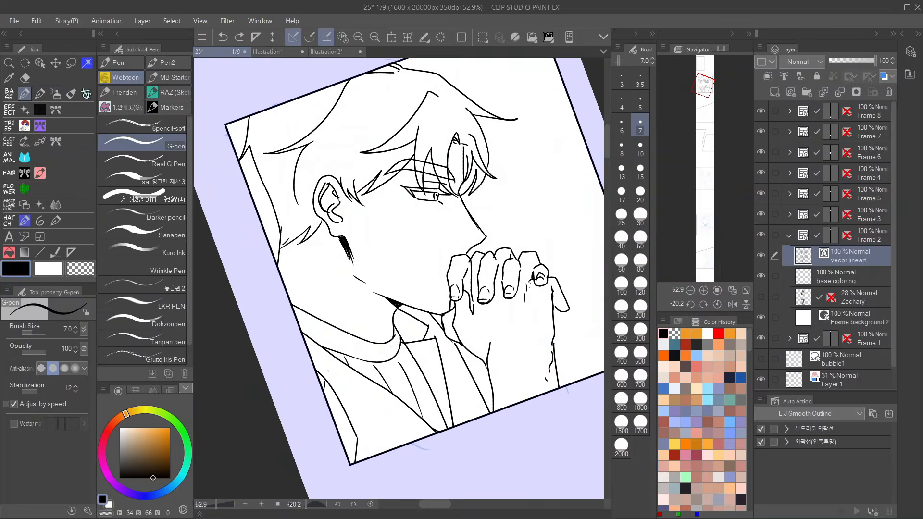
pyautogui.moveTo(520, 283); pyautogui.dragTo(531, 280)
pyautogui.press('h')
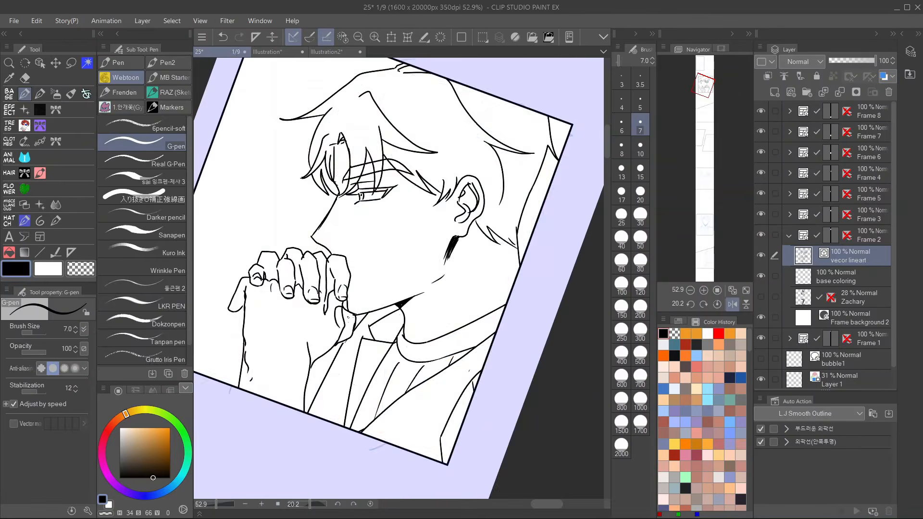
# Refine the line art of the hand near the mouth, alternating between the G-pen and the Vector eraser
pyautogui.press('h')
pyautogui.press('e')
pyautogui.hotkey('ctrl', 'z')
pyautogui.press('p')
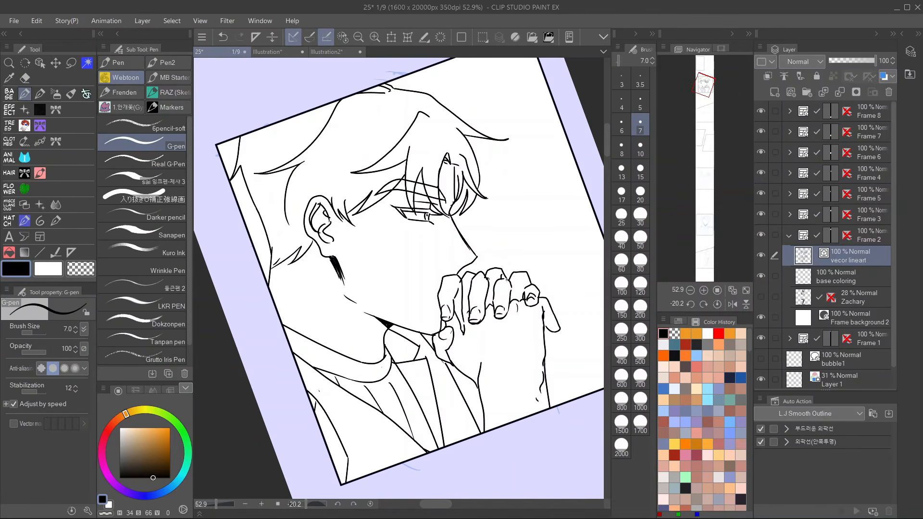
pyautogui.press('e')
pyautogui.press('p')
pyautogui.press('e')
# Try to redraw the hair line at the back of the head with the canvas rotation reset
pyautogui.hotkey('ctrl', '@')
pyautogui.press('h')
pyautogui.press('p')
pyautogui.hotkey('ctrl', 'z')
pyautogui.moveTo(491, 91); pyautogui.dragTo(521, 163)
pyautogui.hotkey('ctrl', 'z')
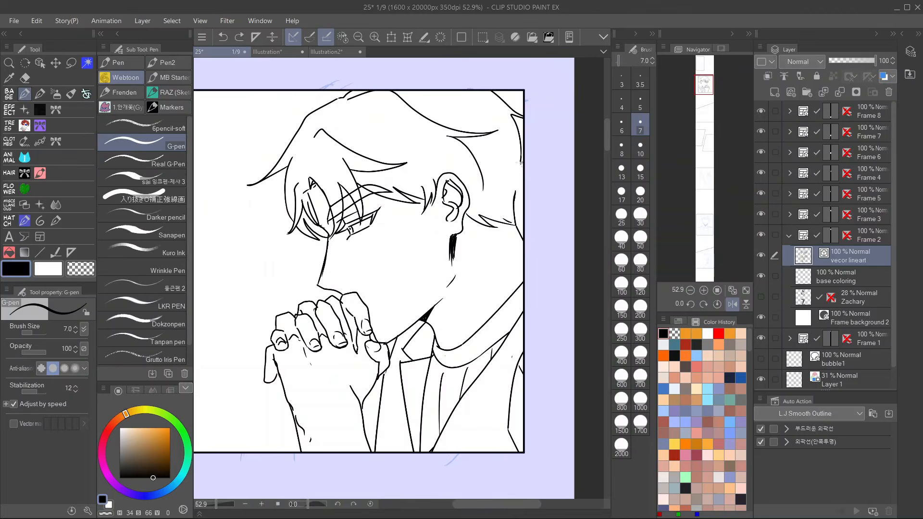
pyautogui.press('h')
pyautogui.hotkey('ctrl', '-')
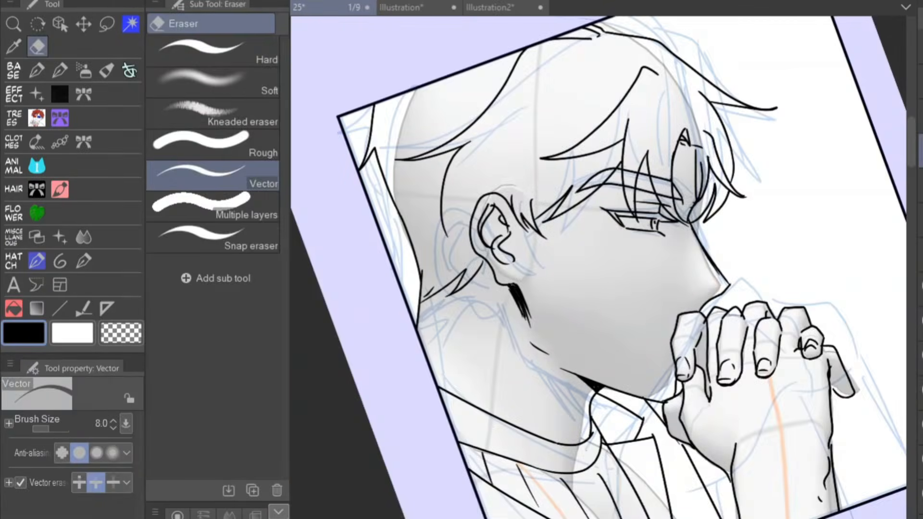
# Draw the long jacket collar line down to the frame's lower edge and trim the excess with the Vector eraser
pyautogui.press('h')
pyautogui.press('p')
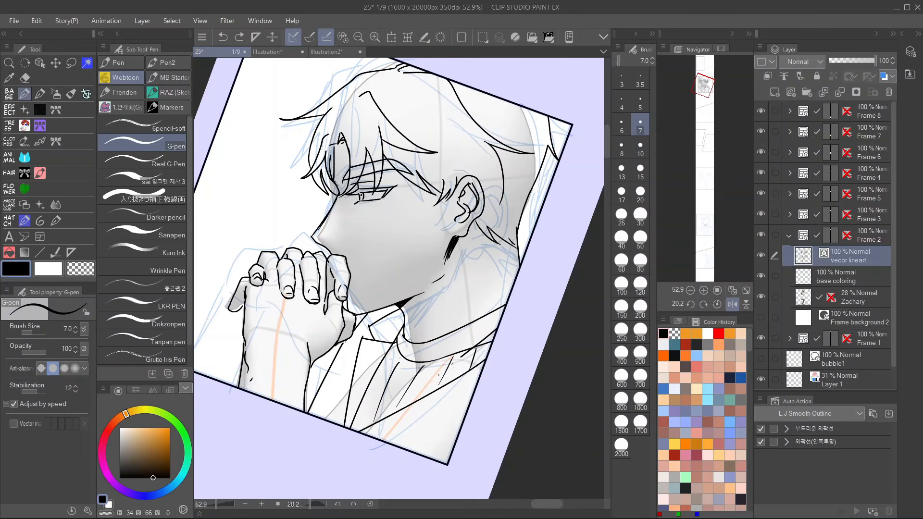
pyautogui.moveTo(460, 358); pyautogui.dragTo(367, 433)
pyautogui.hotkey('ctrl', 'z')
pyautogui.moveTo(497, 325); pyautogui.dragTo(359, 430)
pyautogui.hotkey('ctrl', 'z')
pyautogui.moveTo(496, 332); pyautogui.dragTo(362, 431)
pyautogui.press('e')
pyautogui.moveTo(449, 371); pyautogui.dragTo(413, 405)
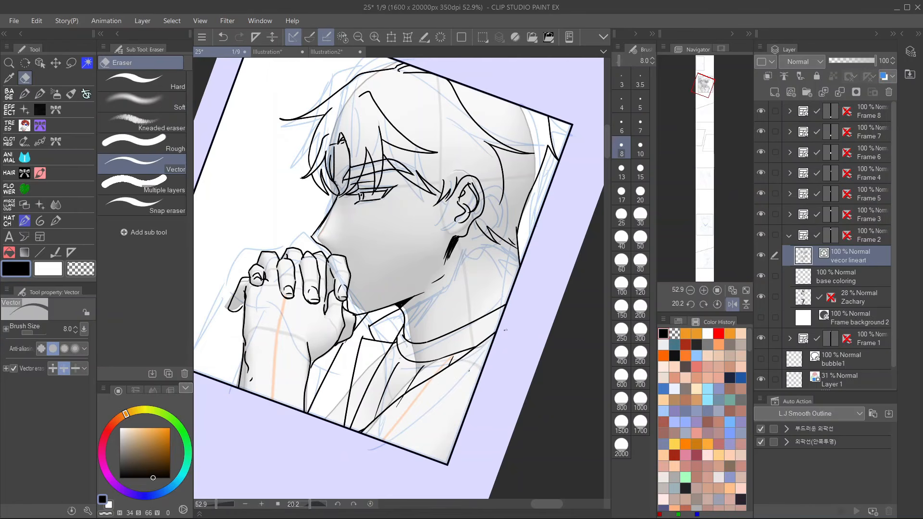
pyautogui.press('p')
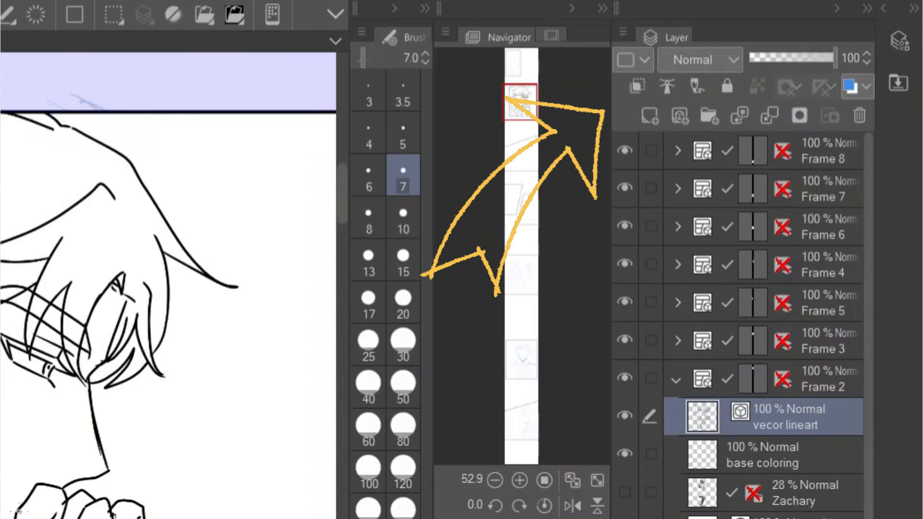
# Set the vecor lineart layer as the reference layer
pyautogui.scroll(-2, 485, 278)
pyautogui.click(784, 76)
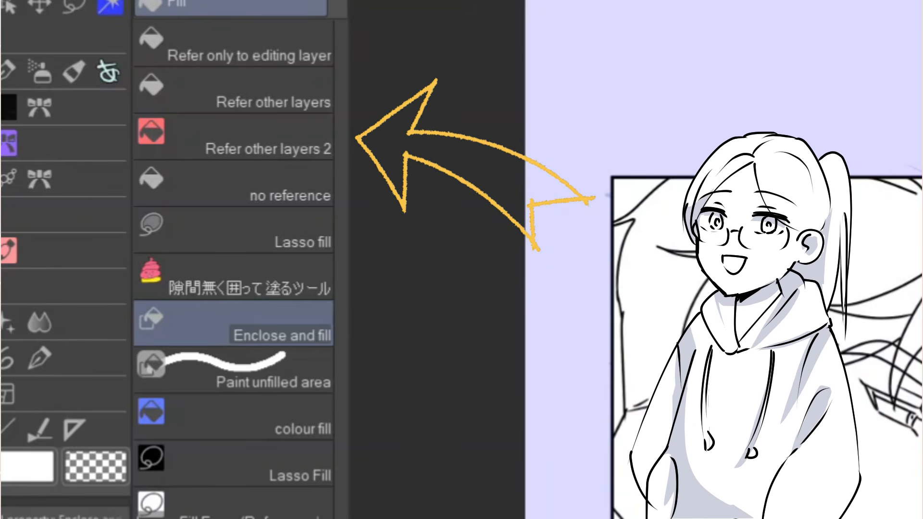
# Fill the whole figure with gray on the base coloring layer using Enclose and fill
pyautogui.moveTo(551, 264)
pyautogui.mouseDown()
pyautogui.moveTo(381, 451)
pyautogui.moveTo(303, 206)
pyautogui.moveTo(494, 67)
pyautogui.moveTo(576, 217)
pyautogui.mouseUp()
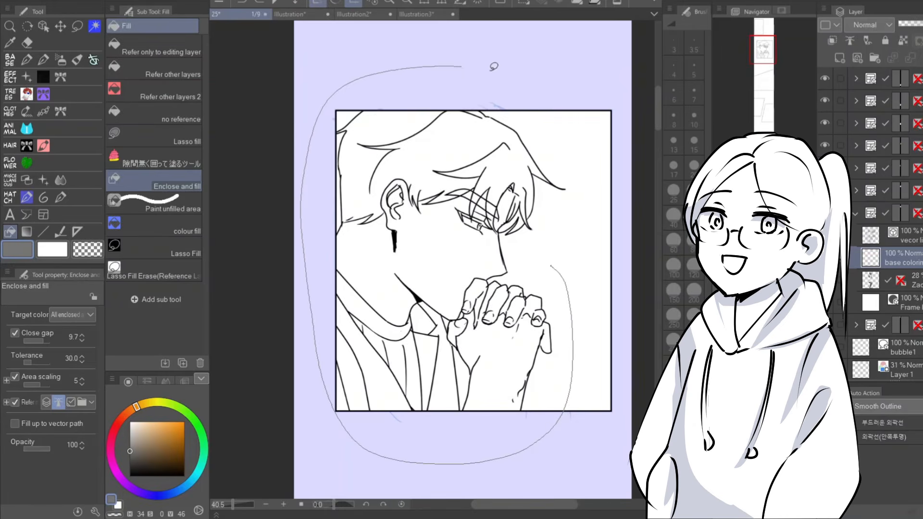
pyautogui.scroll(2, 466, 186)
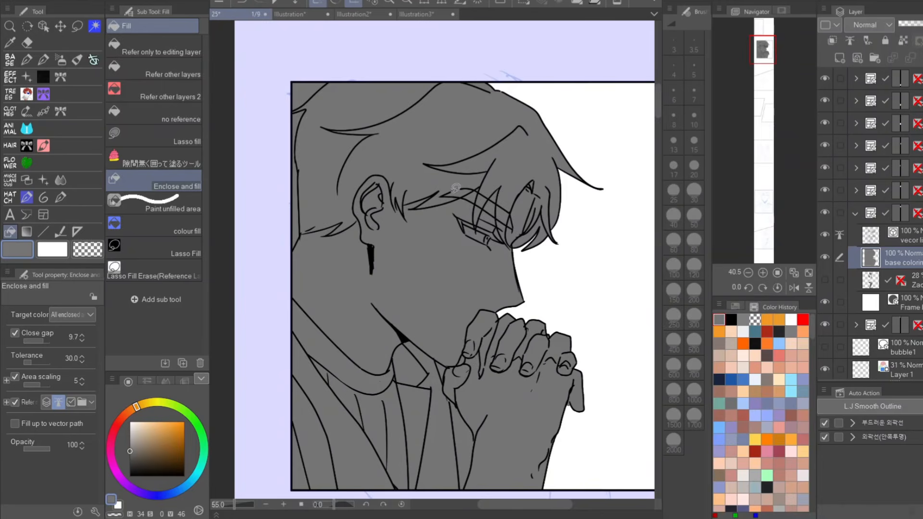
# Try to clear the gray behind the head with the Refer other layers fill and transparent color
pyautogui.click(179, 99)
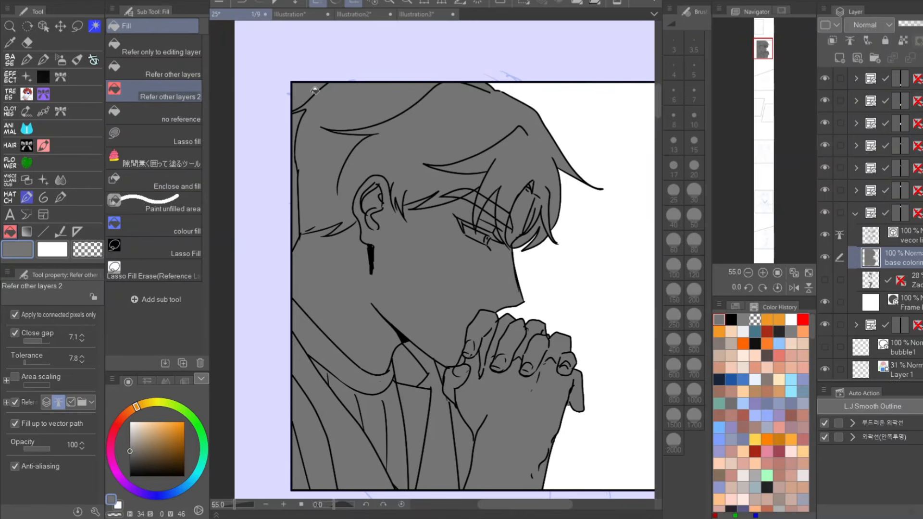
pyautogui.click(178, 76)
pyautogui.click(315, 91)
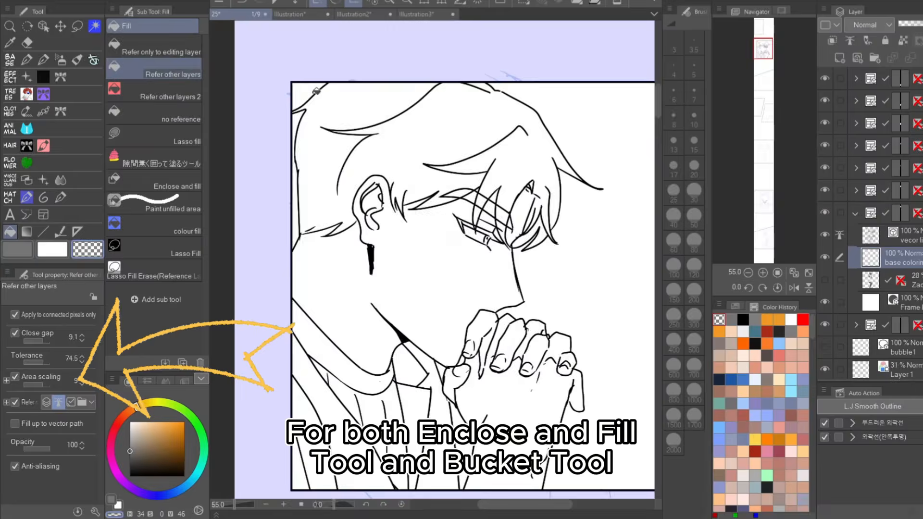
pyautogui.hotkey('ctrl', 'z')
# Clear the gray background gaps behind the head with the Refer other layers 2 fill and transparent color
pyautogui.click(195, 98)
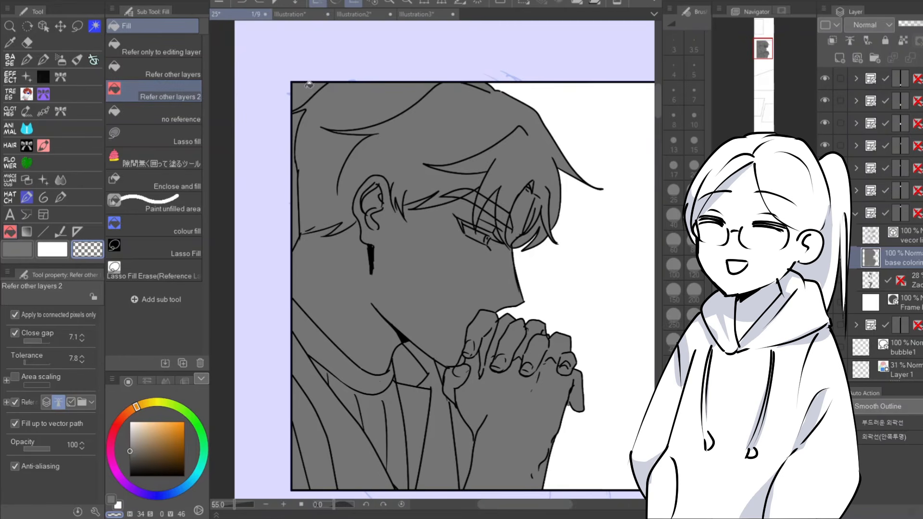
pyautogui.click(314, 83)
pyautogui.click(297, 192)
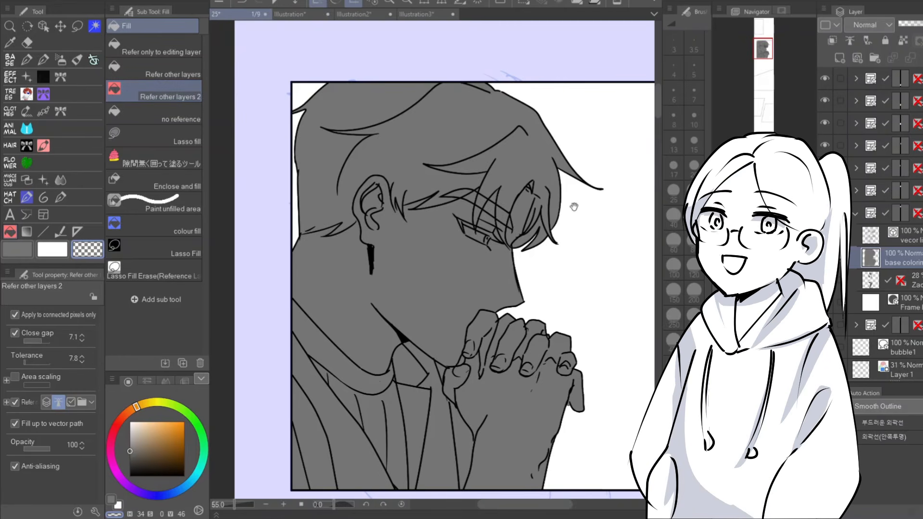
# Fill the forehead gap between the bangs and the inner ear with the peach skin color
pyautogui.moveTo(573, 207); pyautogui.dragTo(567, 183)
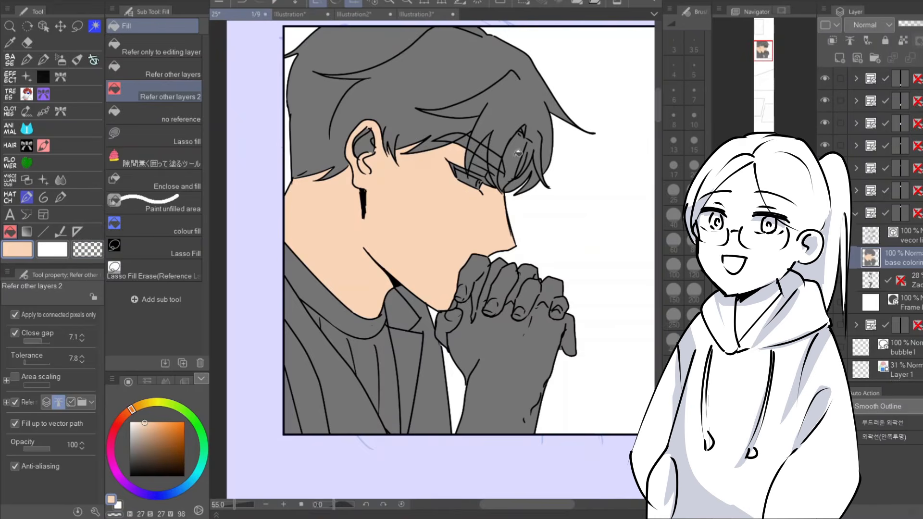
pyautogui.click(517, 156)
pyautogui.hotkey('ctrl', 'z')
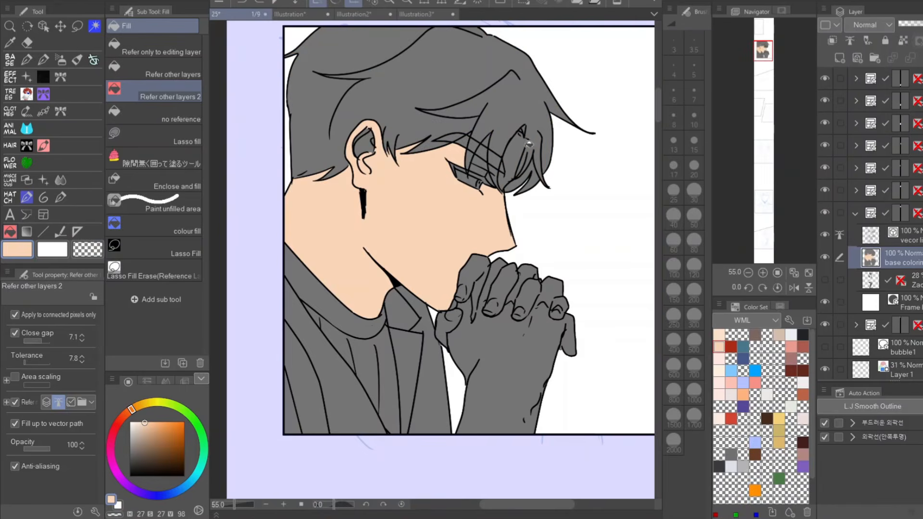
pyautogui.press('p')
pyautogui.press('g')
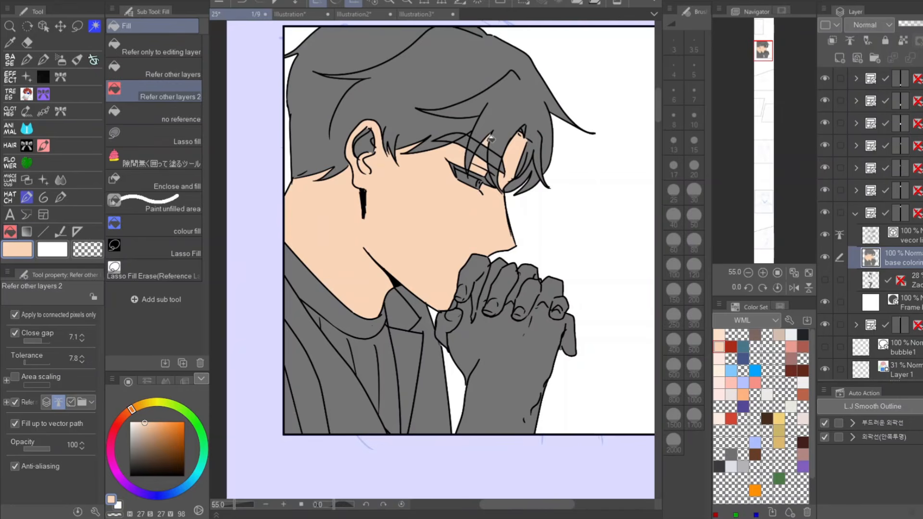
pyautogui.click(367, 142)
pyautogui.click(366, 132)
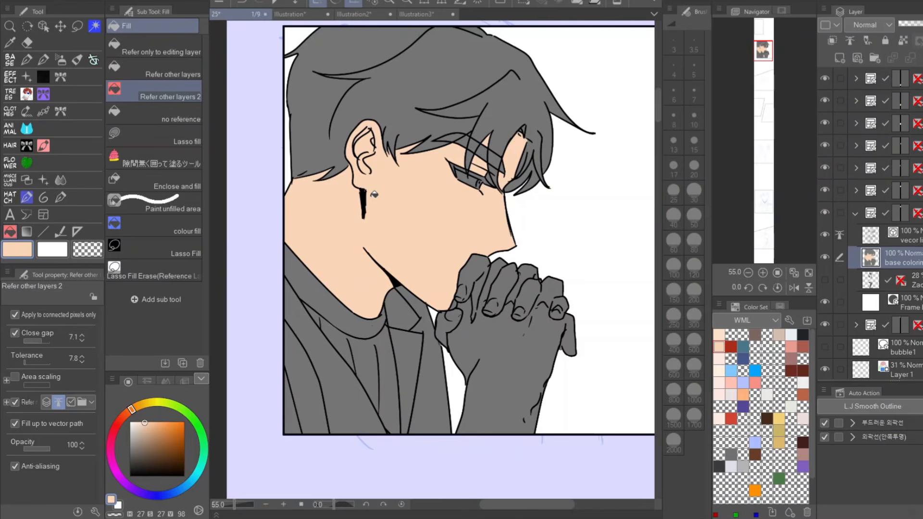
# Fill the clasped hands and each finger with the peach skin color
pyautogui.click(502, 344)
pyautogui.click(495, 297)
pyautogui.click(478, 275)
pyautogui.click(456, 313)
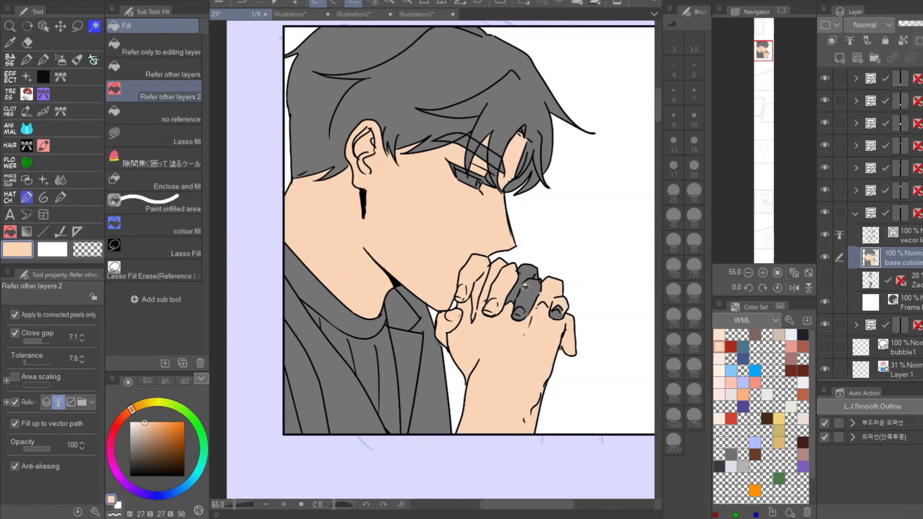
pyautogui.click(525, 287)
pyautogui.click(532, 294)
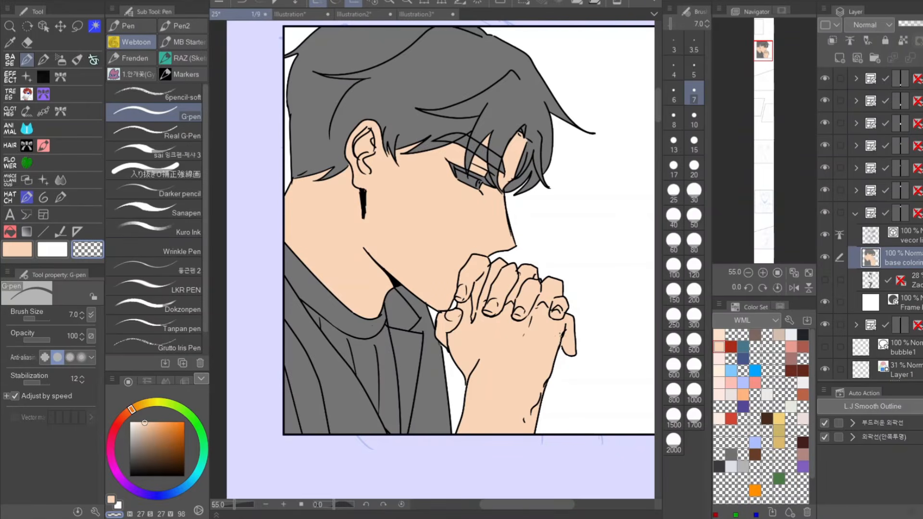
# Show the Sub View reference and clean up the outline where the sleeve meets the green dress's waist with the eraser and G-pen
pyautogui.click(783, 12)
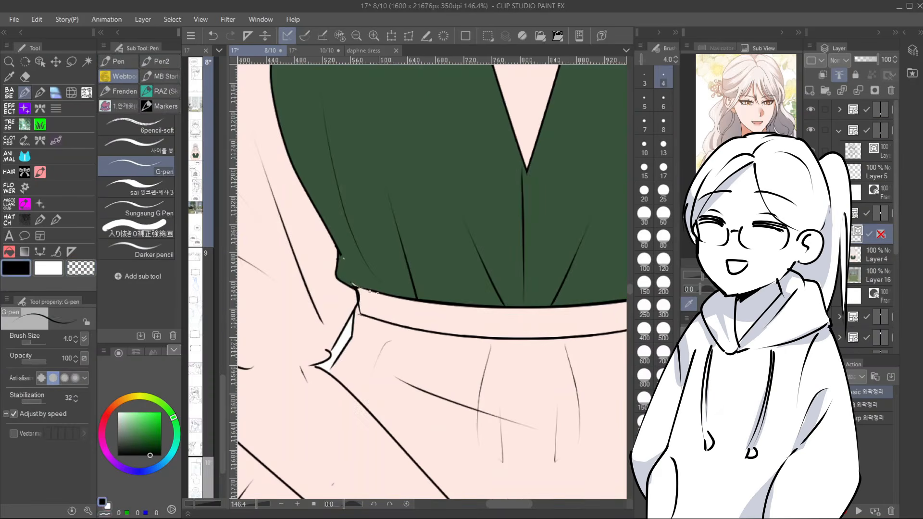
pyautogui.press('e')
pyautogui.moveTo(429, 314); pyautogui.dragTo(397, 284)
pyautogui.press('p')
pyautogui.press('e')
pyautogui.moveTo(596, 262); pyautogui.dragTo(348, 312)
pyautogui.press('p')
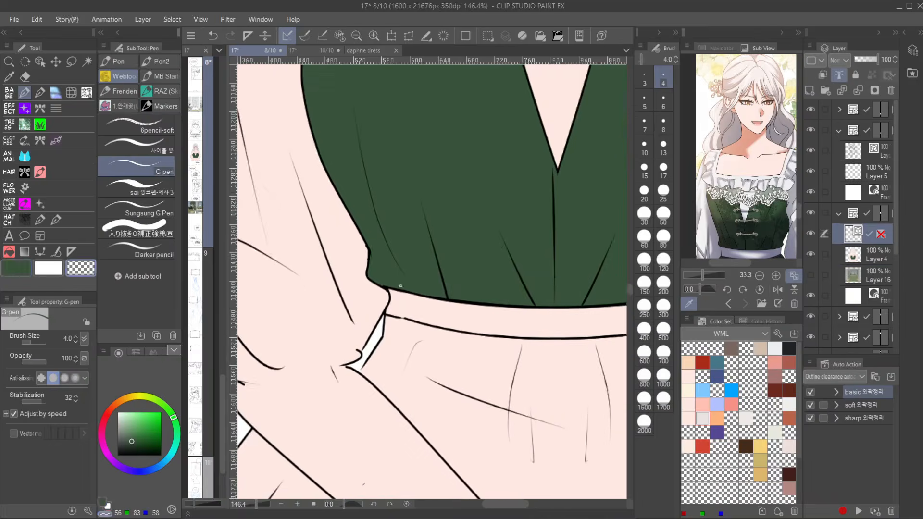
pyautogui.press('g')
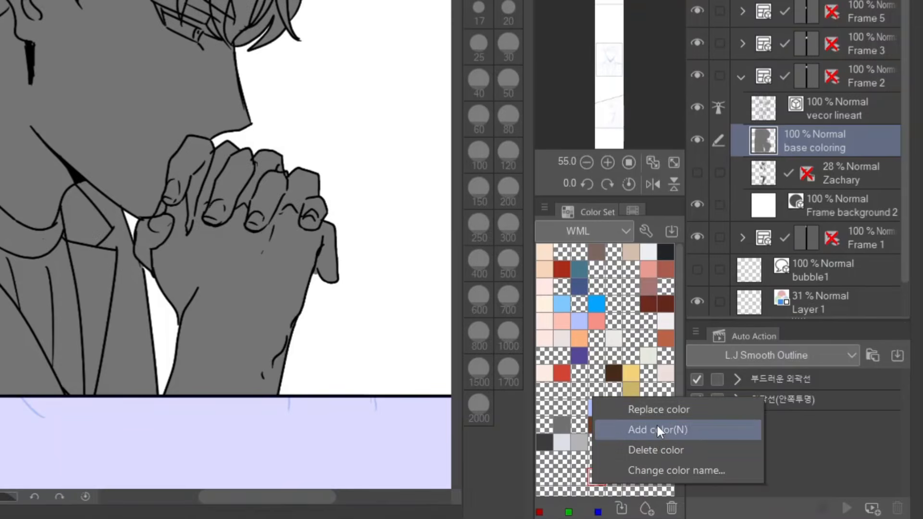
# Add the current drawing color to the WML color set
pyautogui.click(656, 429)
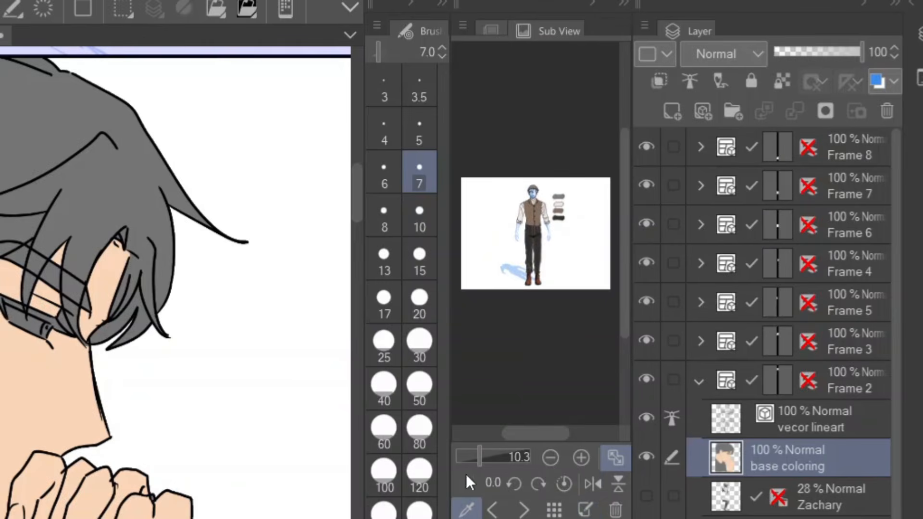
# Import the character sheet into the Sub View and fill the hair with the dark red
pyautogui.click(587, 511)
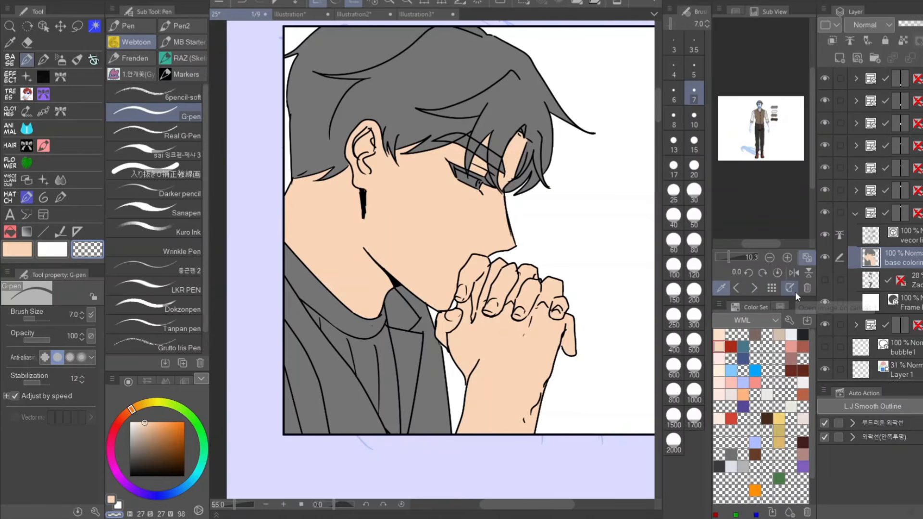
pyautogui.moveTo(712, 263); pyautogui.dragTo(686, 263)
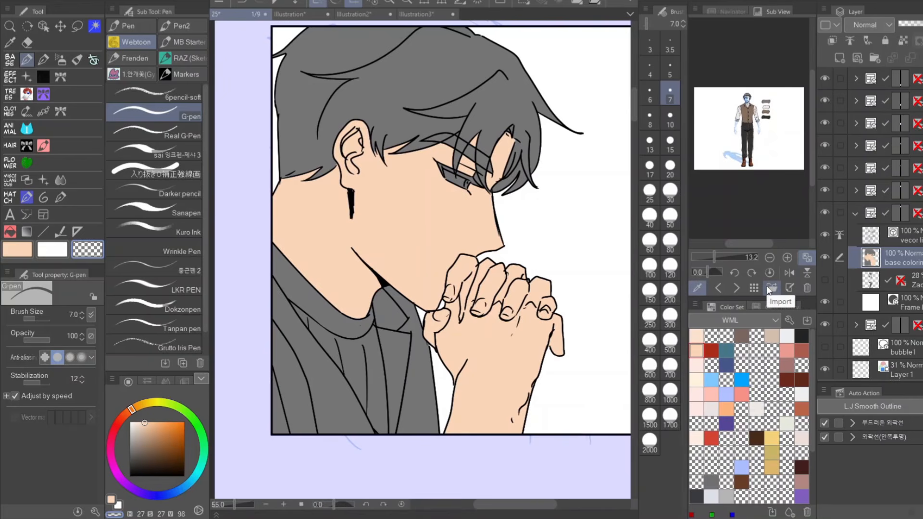
pyautogui.click(768, 288)
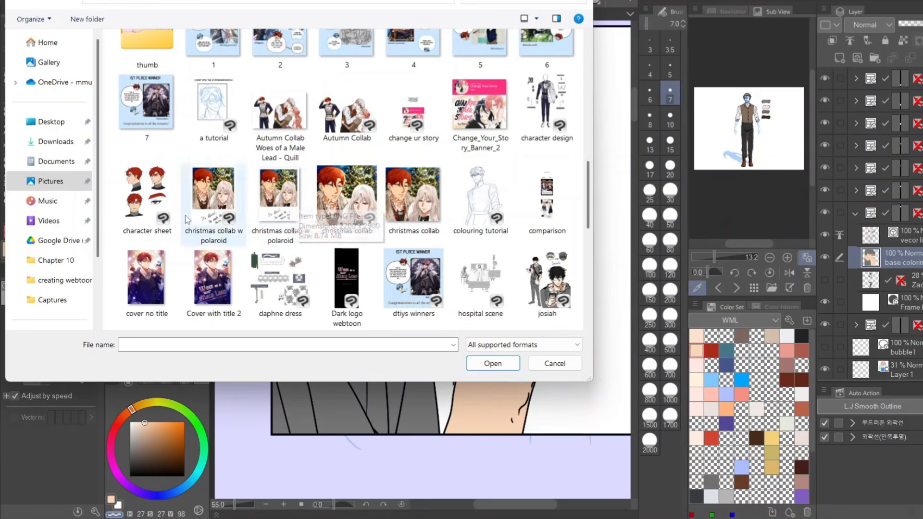
pyautogui.click(165, 200)
pyautogui.doubleClick(165, 200)
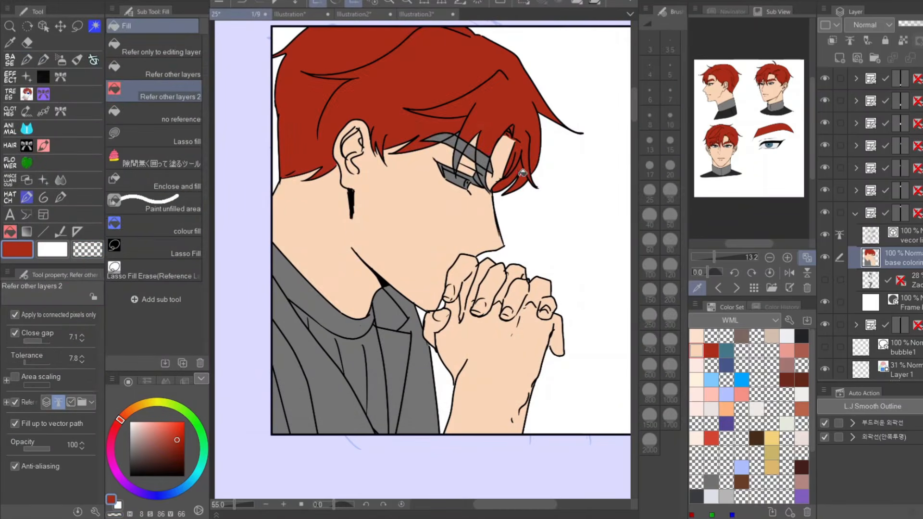
pyautogui.click(455, 108)
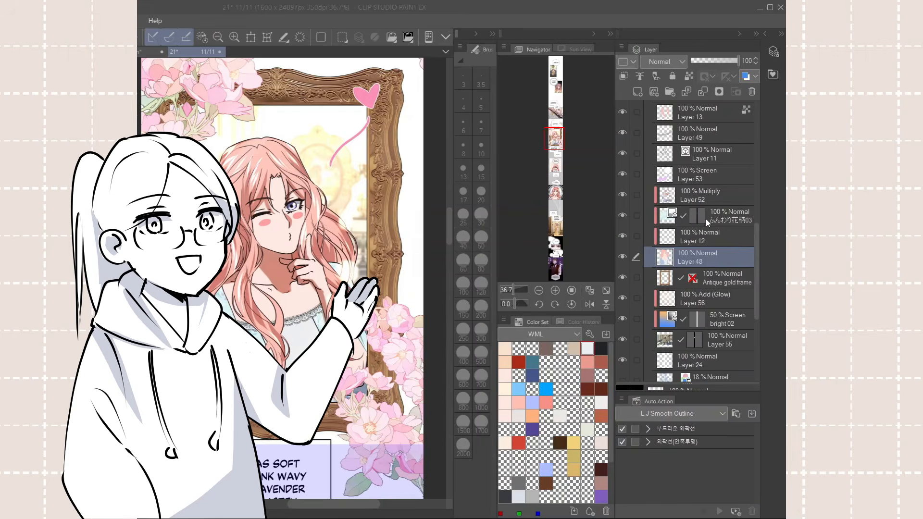
pyautogui.scroll(1, 707, 332)
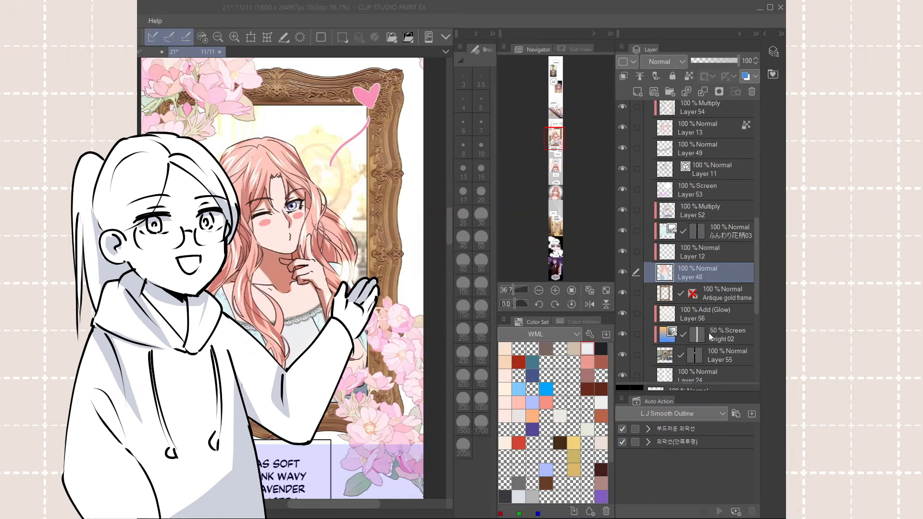
pyautogui.scroll(6, 707, 328)
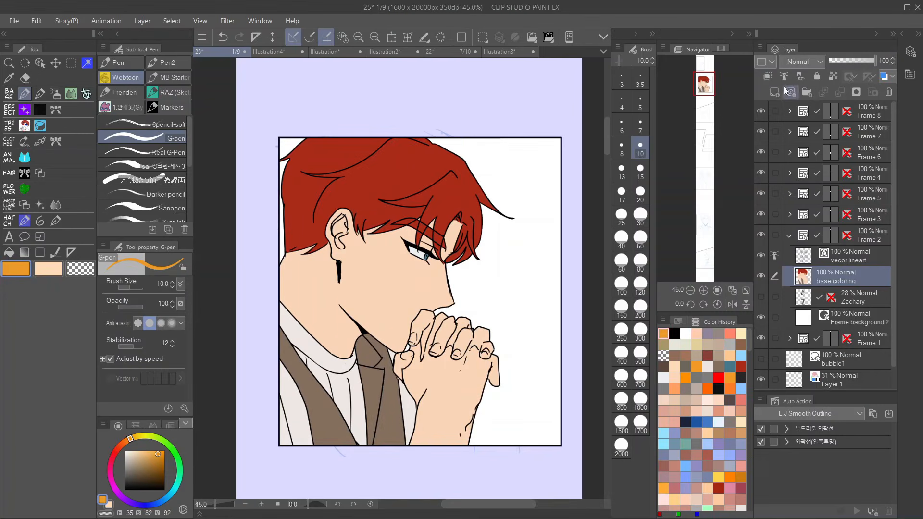
# Add a new layer above base coloring, clip it to the layer below and set its blending mode to Multiply
pyautogui.click(778, 88)
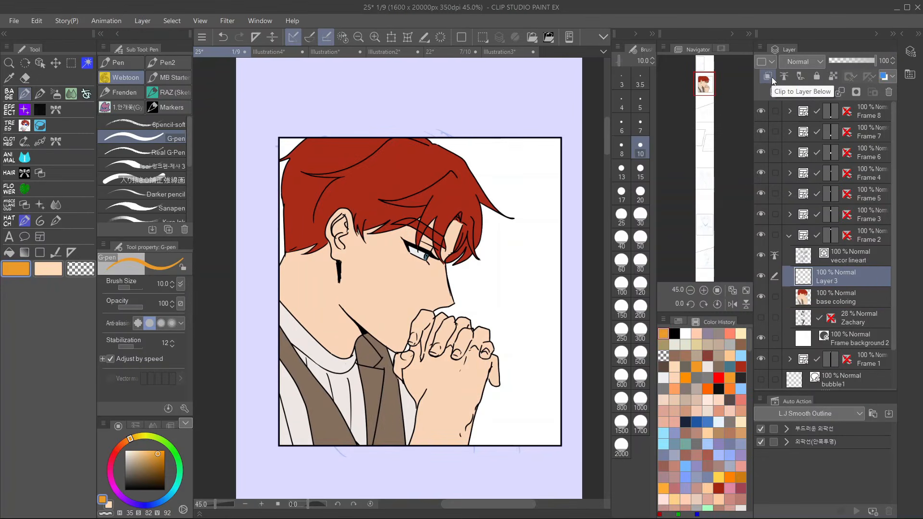
pyautogui.click(771, 77)
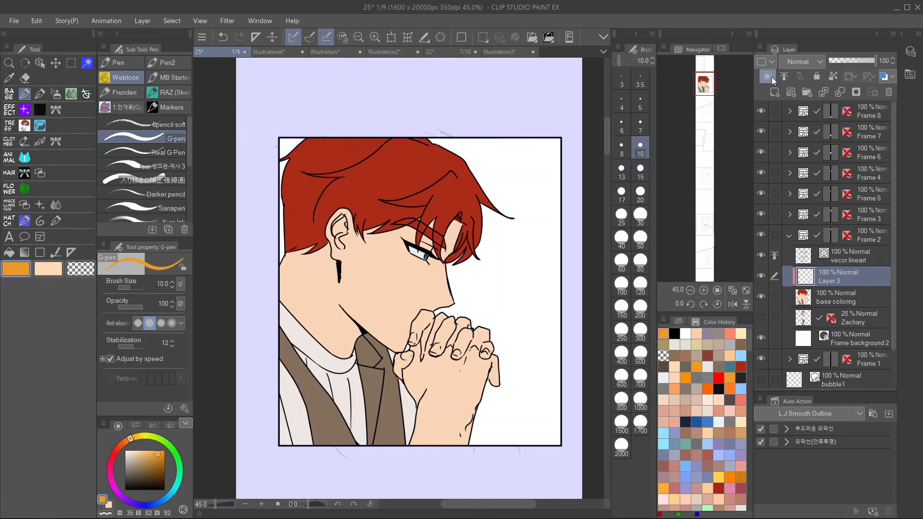
pyautogui.click(807, 66)
pyautogui.click(809, 98)
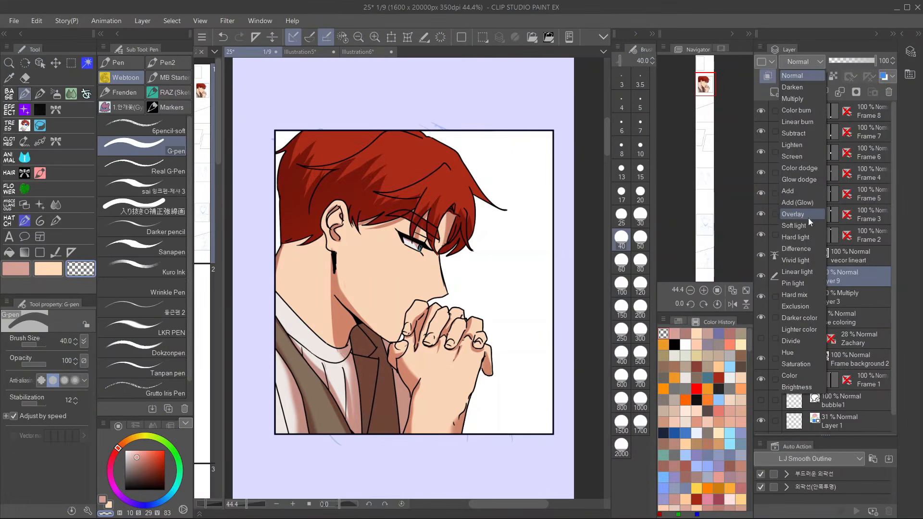
# Set the hair highlight layer's blending mode to Add (Glow)
pyautogui.click(806, 201)
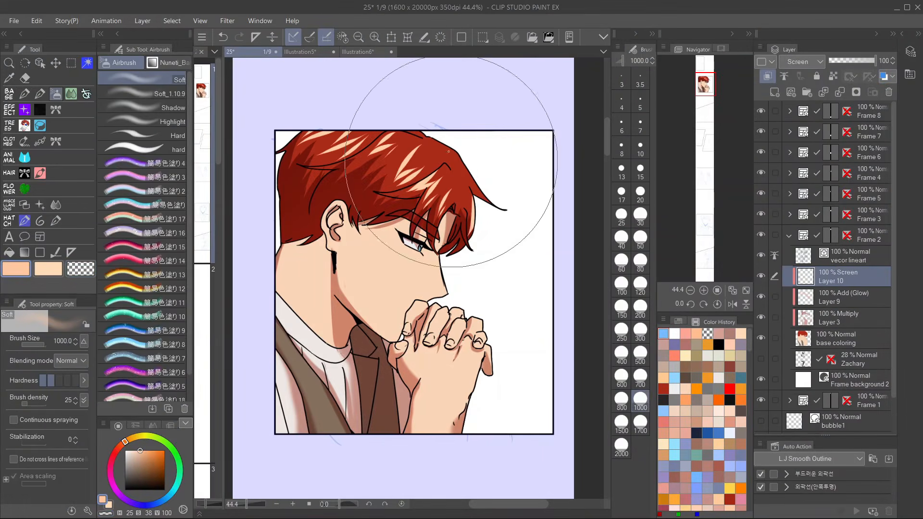
# Move the Screen layer above the line art and airbrush light peach over the hair, alternating with transparent color to soften it
pyautogui.moveTo(850, 277); pyautogui.dragTo(858, 244)
pyautogui.moveTo(497, 196); pyautogui.dragTo(342, 171)
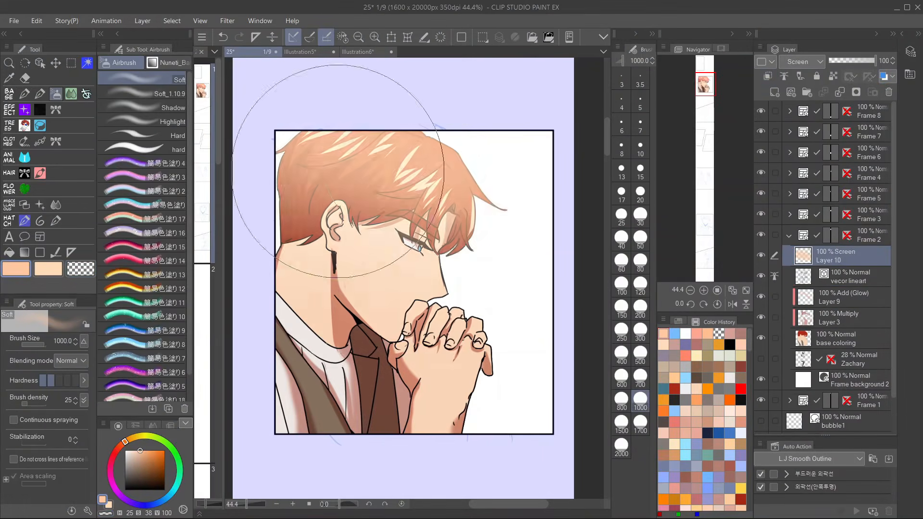
pyautogui.press('c')
pyautogui.moveTo(351, 232); pyautogui.dragTo(306, 159)
pyautogui.press('c')
pyautogui.moveTo(498, 269); pyautogui.dragTo(543, 328)
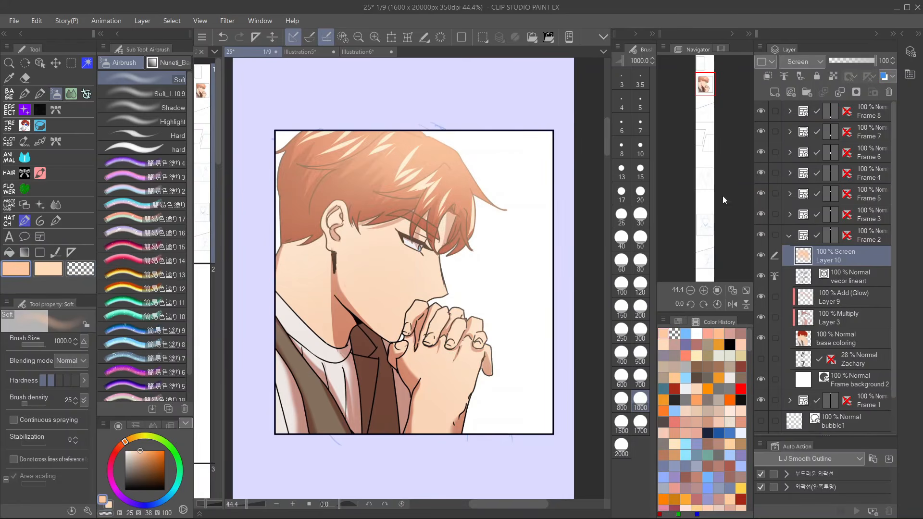
# Add an Overlay layer on top and airbrush a coral red glow over the front of the hair
pyautogui.click(774, 91)
pyautogui.click(802, 61)
pyautogui.click(798, 214)
pyautogui.click(149, 451)
pyautogui.click(118, 448)
pyautogui.moveTo(413, 211); pyautogui.dragTo(449, 233)
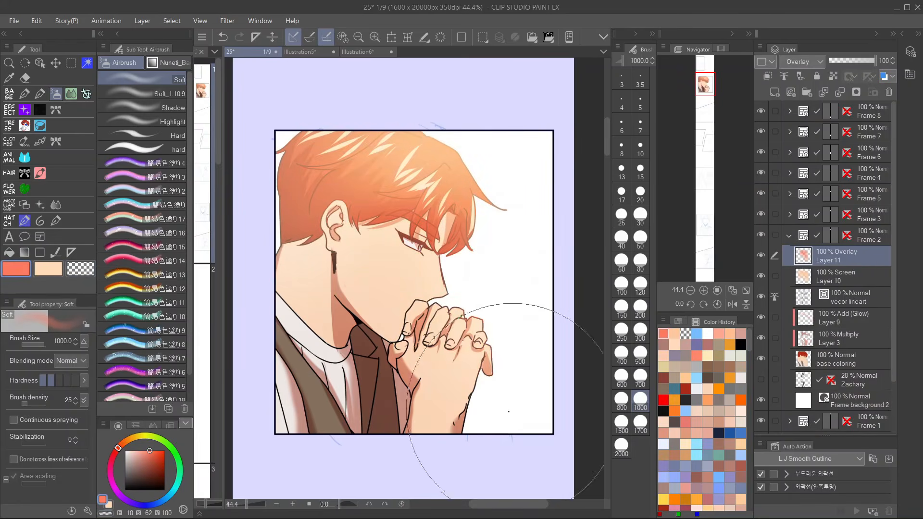
# Compare the panel with the Screen layer hidden and shown, and soften the Overlay glow over the face with transparent color
pyautogui.press('c')
pyautogui.click(761, 276)
pyautogui.click(761, 276)
pyautogui.moveTo(419, 193); pyautogui.dragTo(410, 283)
pyautogui.press('c')
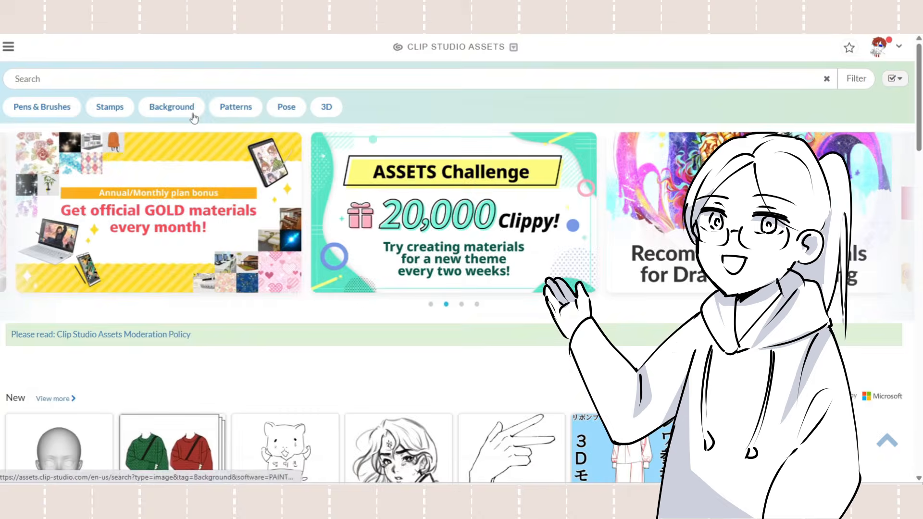
# Switch to Clip Studio Assets and browse the Background category of materials
pyautogui.click(194, 117)
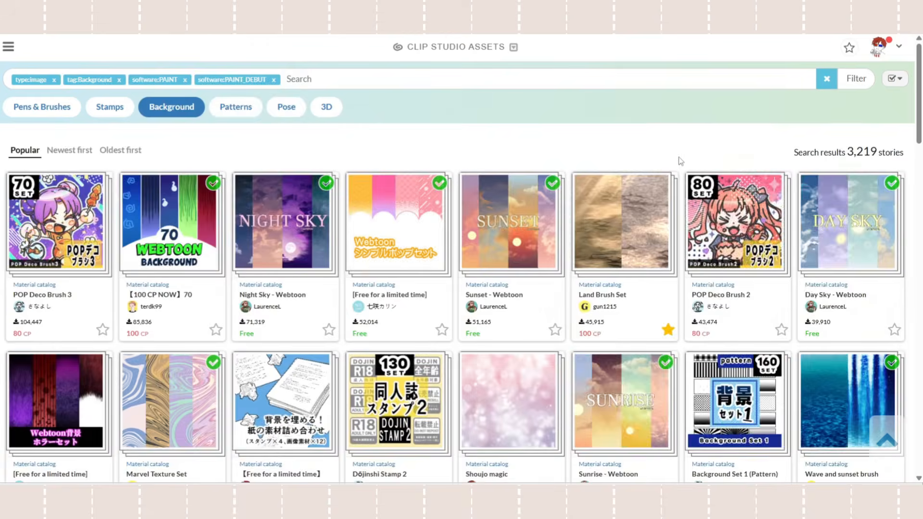
pyautogui.scroll(-10, 678, 158)
pyautogui.scroll(-5, 679, 157)
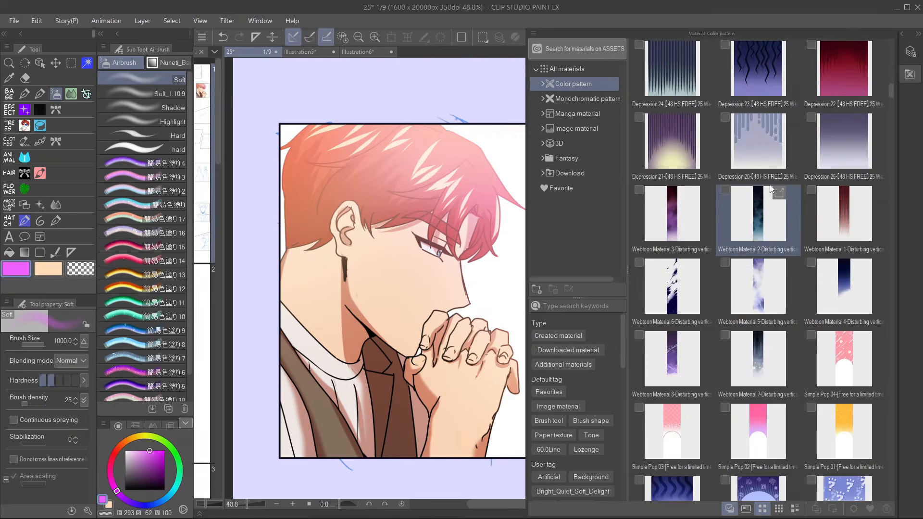
# Place the pink light background material behind the character in Frame 2 and scale it to 181 so it fills the panel
pyautogui.scroll(10, 737, 215)
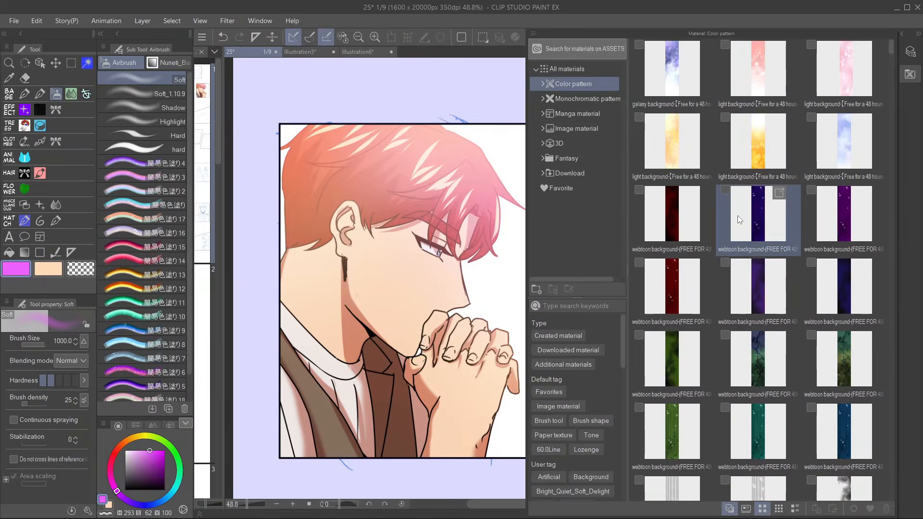
pyautogui.moveTo(758, 72); pyautogui.dragTo(396, 152)
pyautogui.scroll(-3, 397, 159)
pyautogui.moveTo(451, 403); pyautogui.dragTo(477, 500)
pyautogui.scroll(-3, 419, 222)
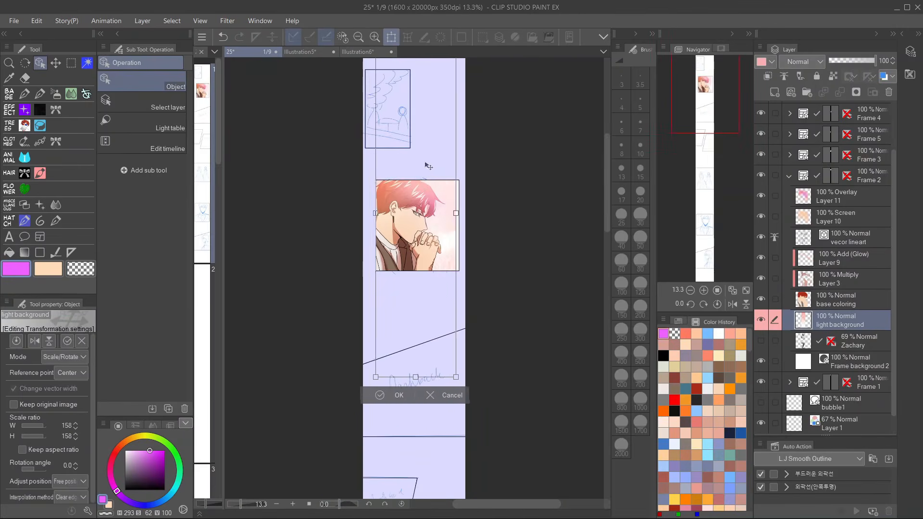
pyautogui.moveTo(452, 377); pyautogui.dragTo(461, 413)
pyautogui.scroll(4, 439, 353)
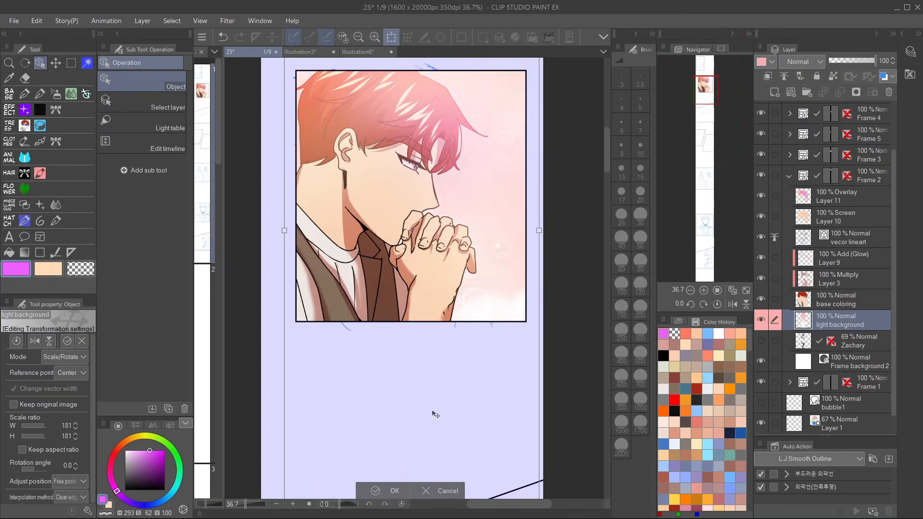
pyautogui.click(375, 490)
pyautogui.scroll(1, 432, 189)
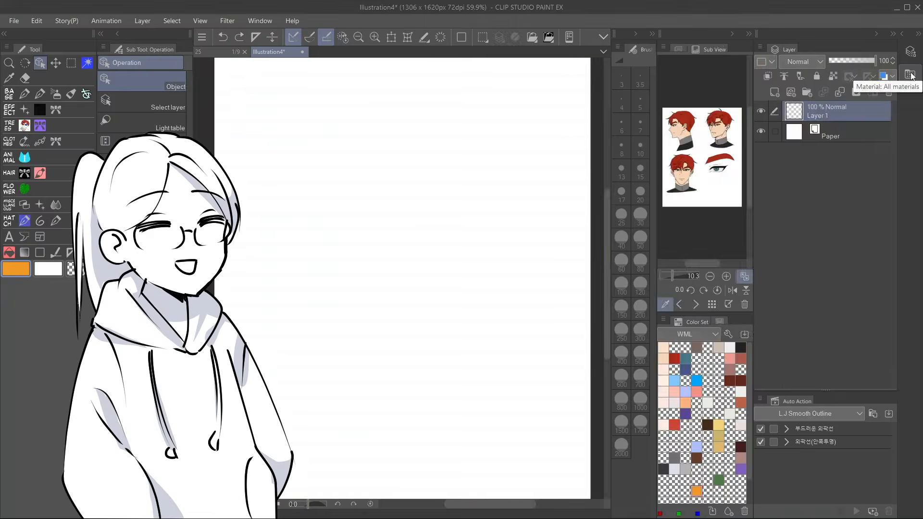
# Add the 3D house model from the materials to the blank illustration and rotate and frame it as a corner view
pyautogui.click(910, 74)
pyautogui.moveTo(844, 144); pyautogui.dragTo(394, 221)
pyautogui.moveTo(400, 258); pyautogui.dragTo(469, 278)
pyautogui.moveTo(245, 169); pyautogui.dragTo(295, 150)
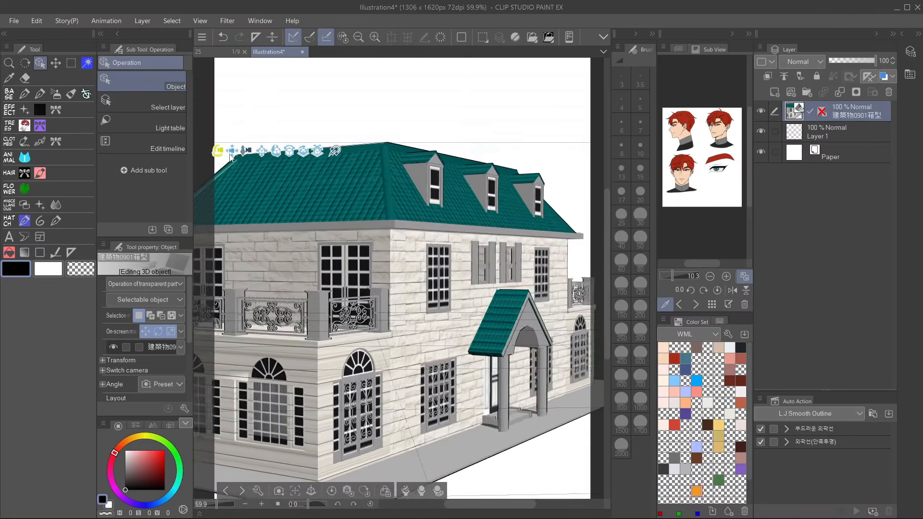
pyautogui.click(357, 38)
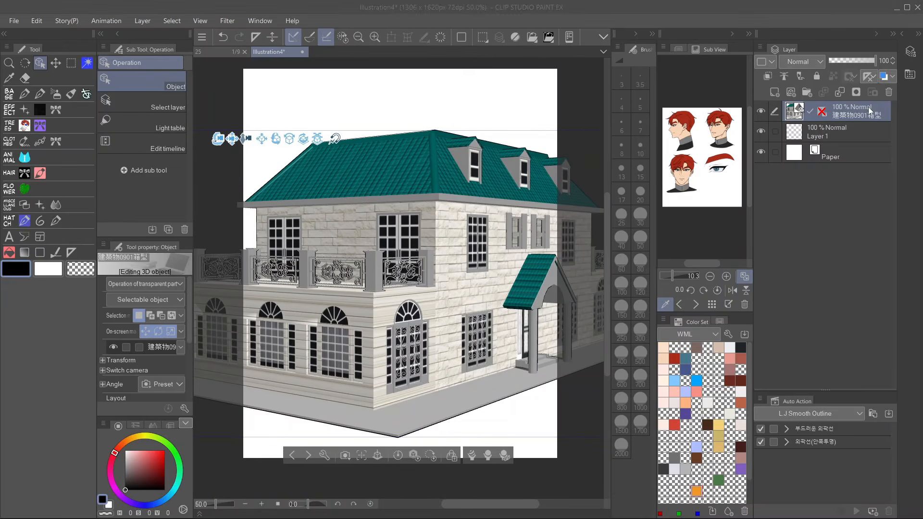
# Convert the 3D house layer to lines and tones with vector outlines, 1 px line width and extracted texture lines
pyautogui.rightClick(869, 107)
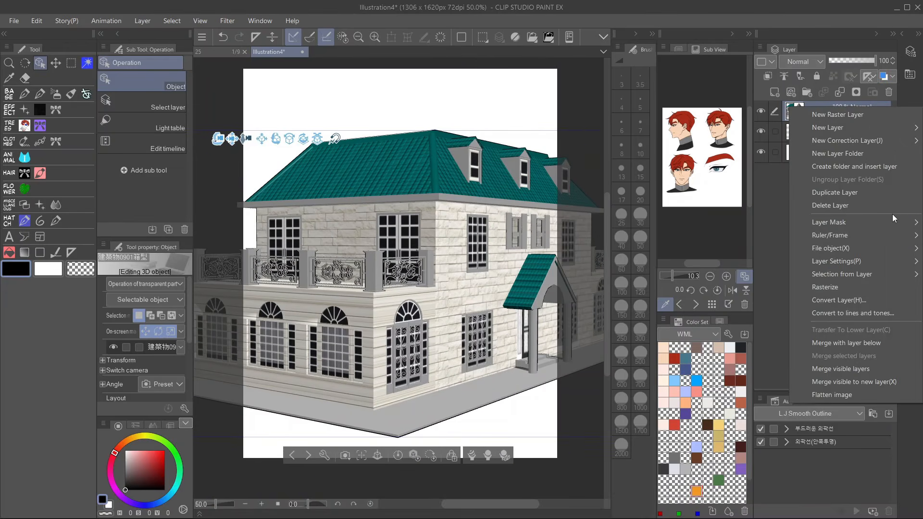
pyautogui.click(904, 313)
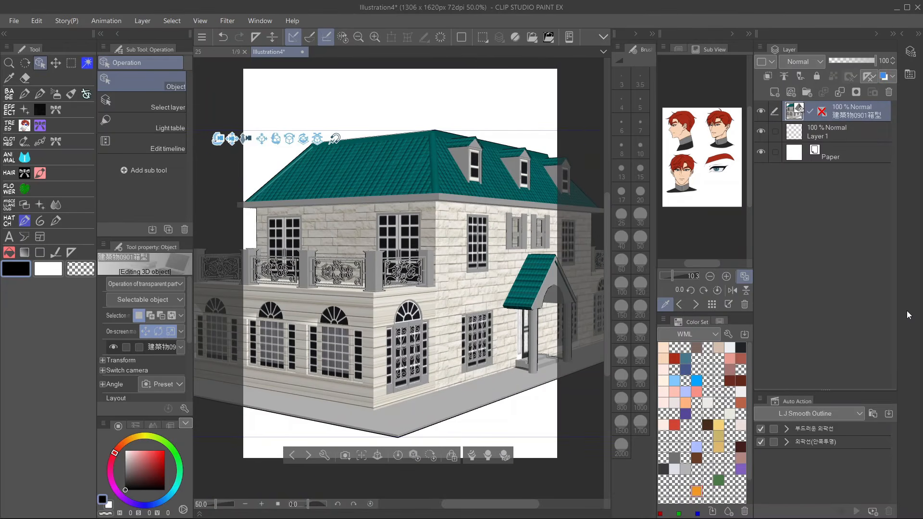
pyautogui.moveTo(628, 79); pyautogui.dragTo(588, 111)
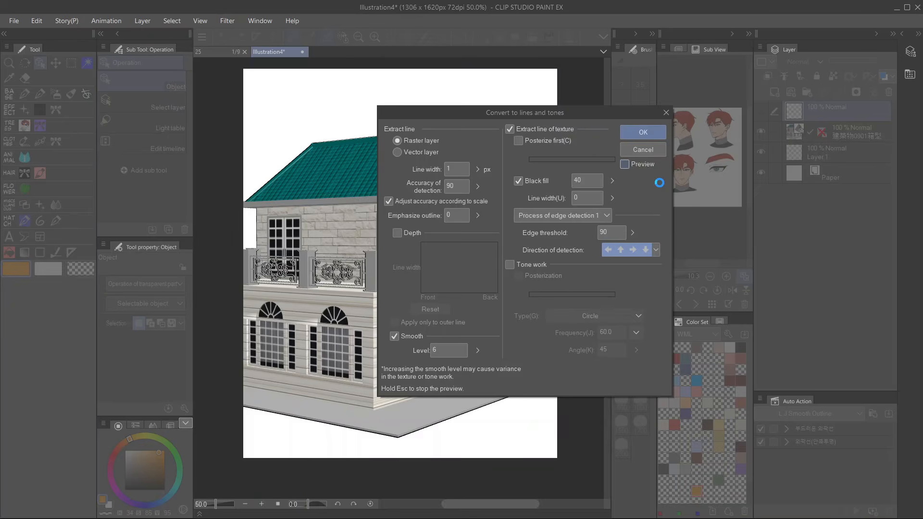
pyautogui.moveTo(590, 117); pyautogui.dragTo(768, 107)
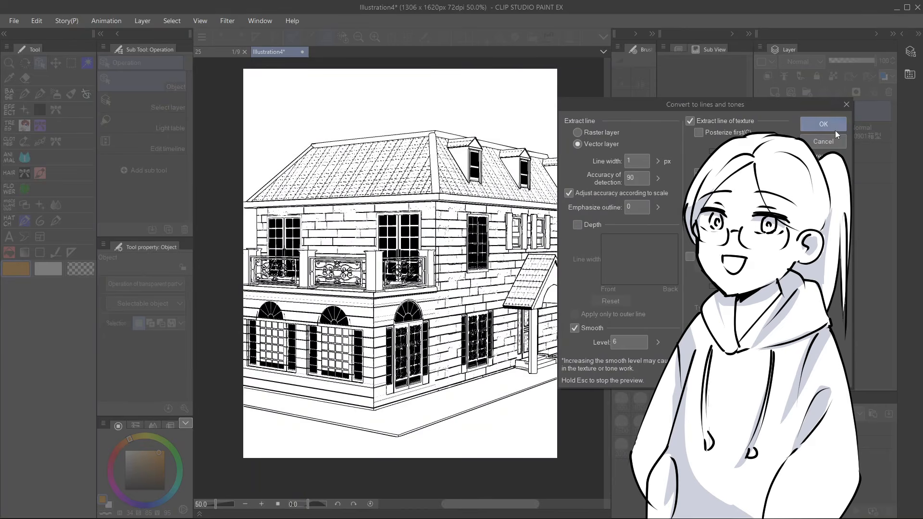
pyautogui.click(835, 128)
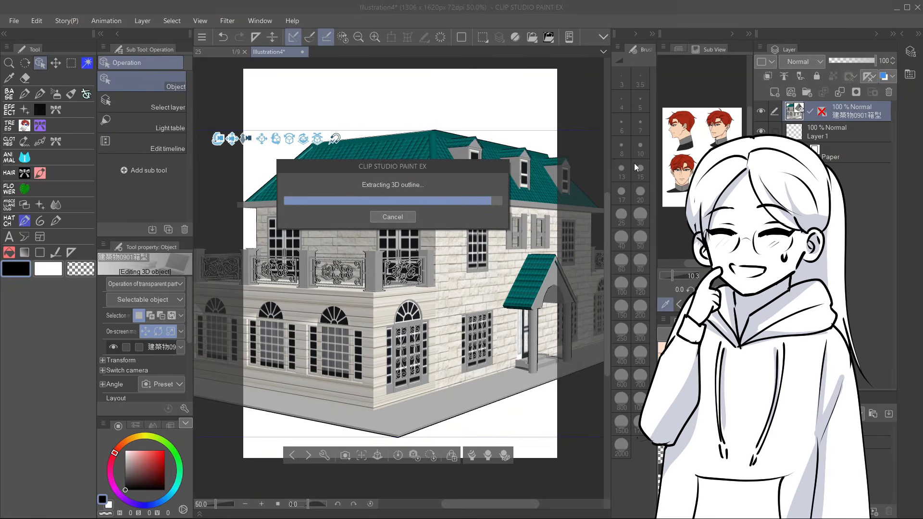
pyautogui.click(14, 20)
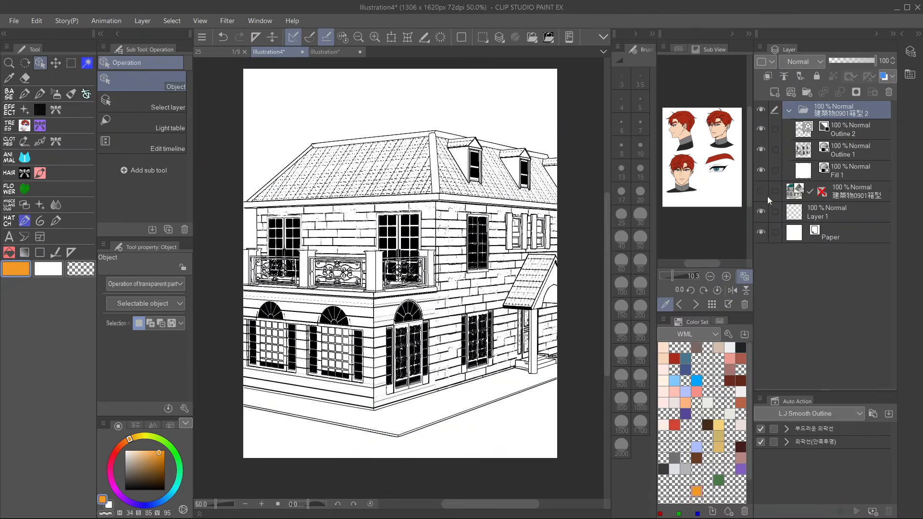
# Show the 3D house layer, place it between Outline 1 and Fill 1, and rasterize it
pyautogui.click(760, 191)
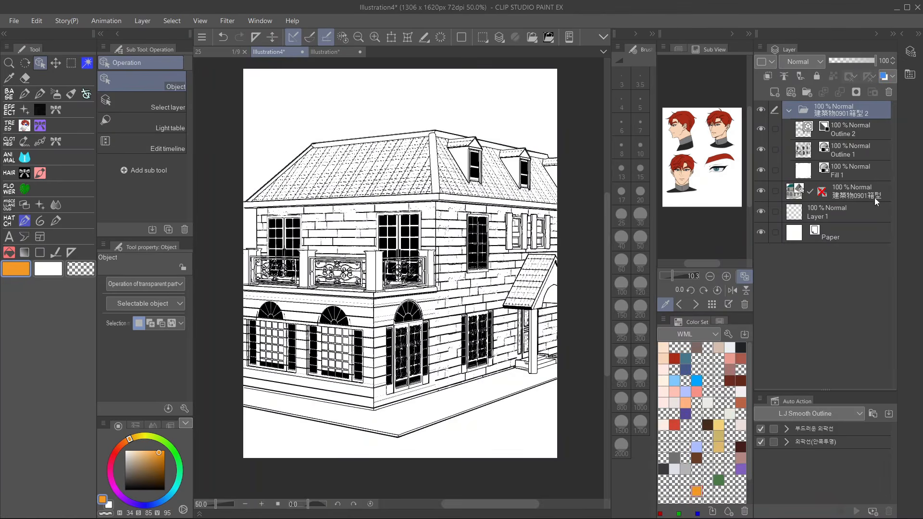
pyautogui.moveTo(875, 198); pyautogui.dragTo(871, 166)
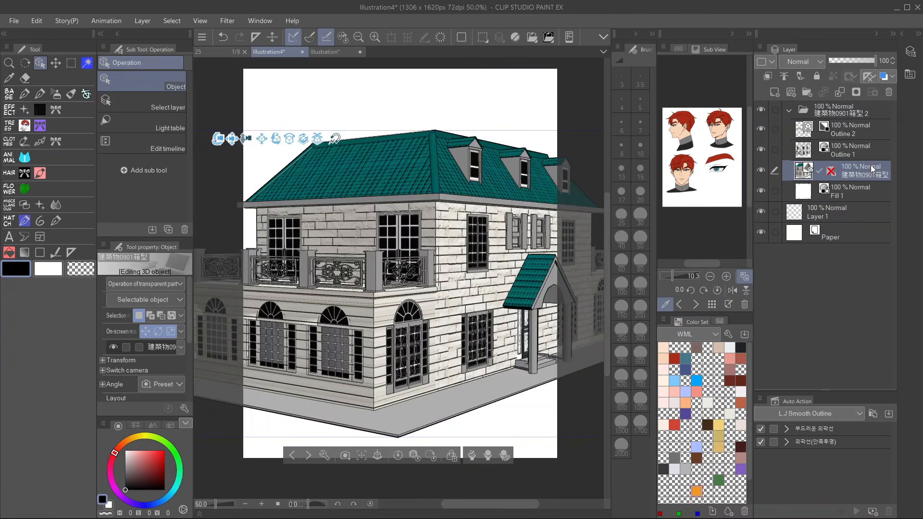
pyautogui.click(862, 130)
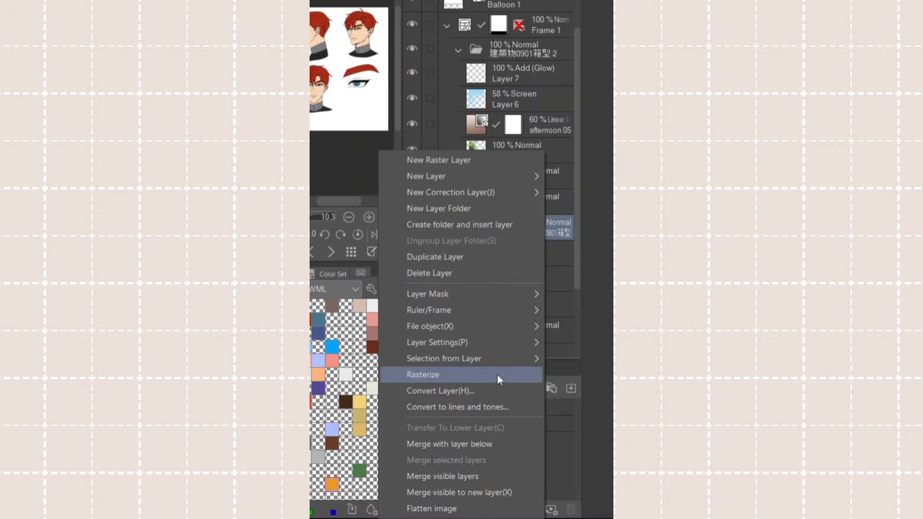
pyautogui.click(497, 374)
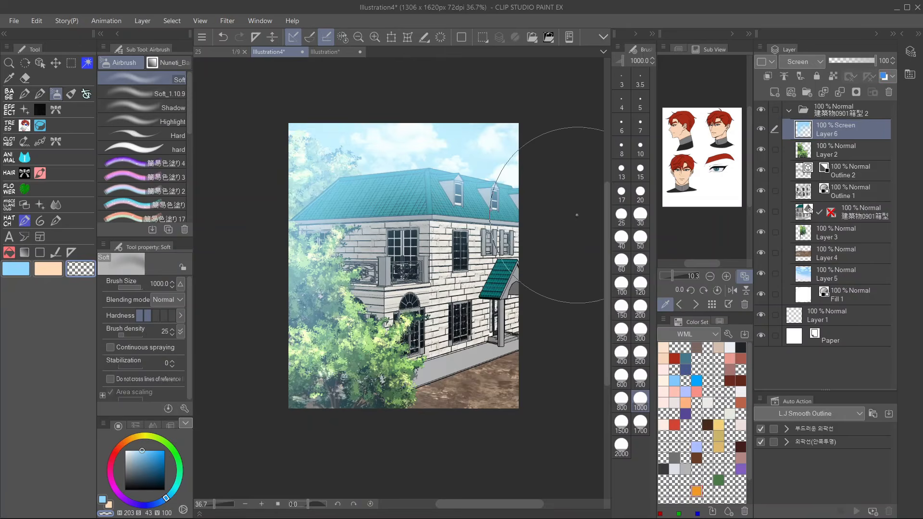
# Apply the afternoon 05 gradient above the Layer 2 foliage and lower the Screen layer's opacity to 58%
pyautogui.click(837, 150)
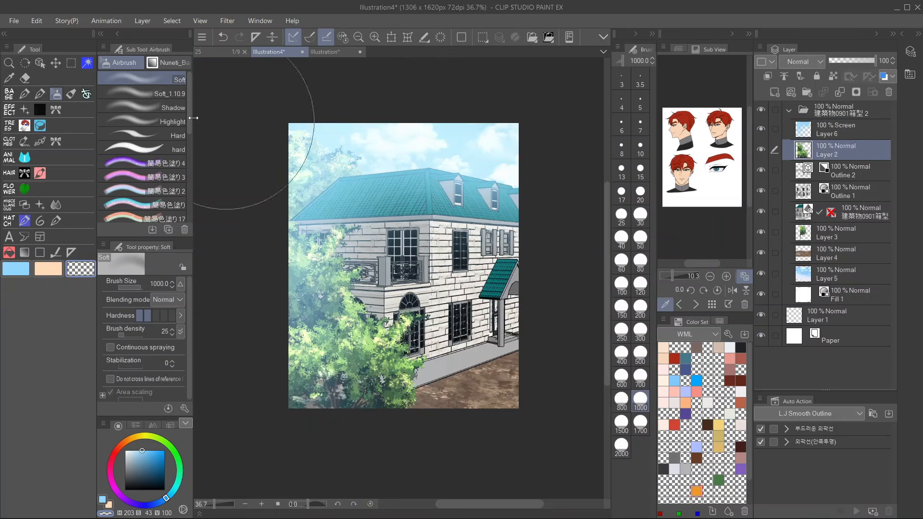
pyautogui.click(168, 63)
pyautogui.moveTo(298, 86); pyautogui.dragTo(423, 428)
pyautogui.click(836, 129)
pyautogui.click(850, 61)
pyautogui.moveTo(850, 61); pyautogui.dragTo(856, 61)
# Add an Add (Glow) layer on top of the house scene and set up a sunlight effect brush at size 1000
pyautogui.click(774, 92)
pyautogui.click(802, 61)
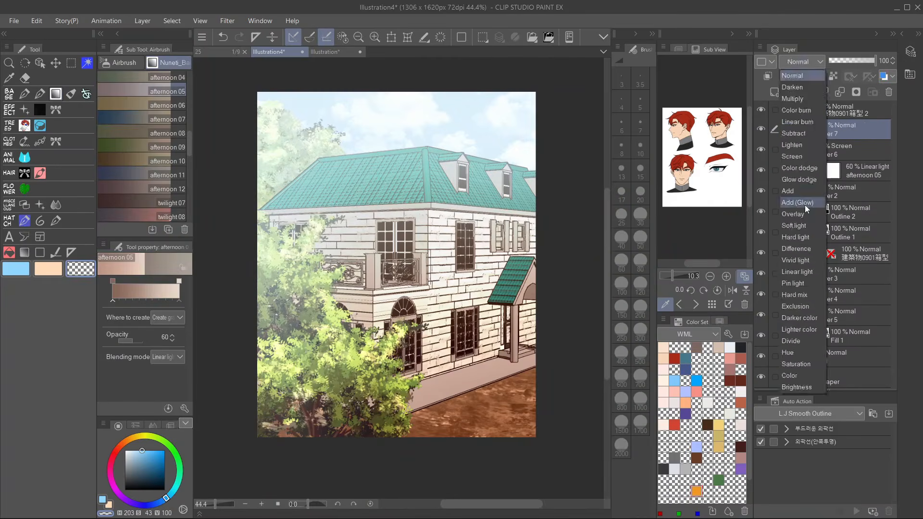
pyautogui.click(805, 205)
pyautogui.click(24, 110)
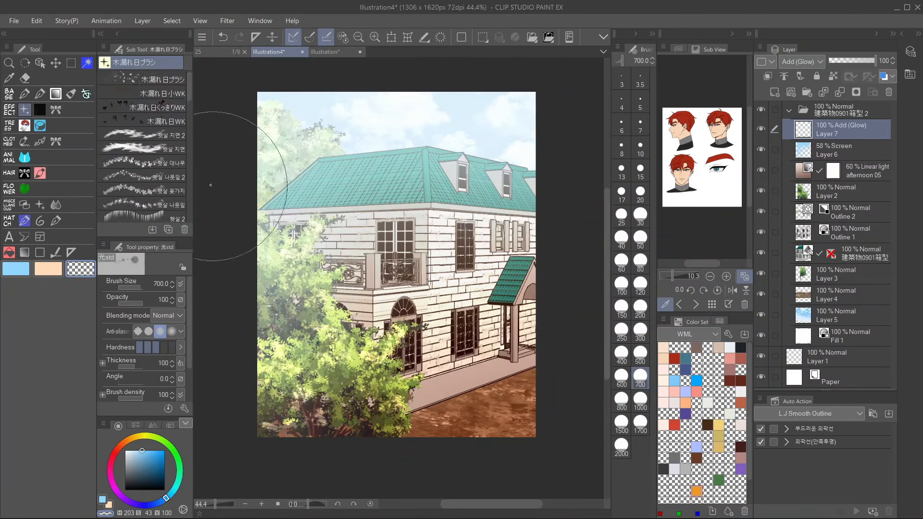
pyautogui.scroll(-3, 142, 144)
pyautogui.click(142, 163)
pyautogui.click(639, 400)
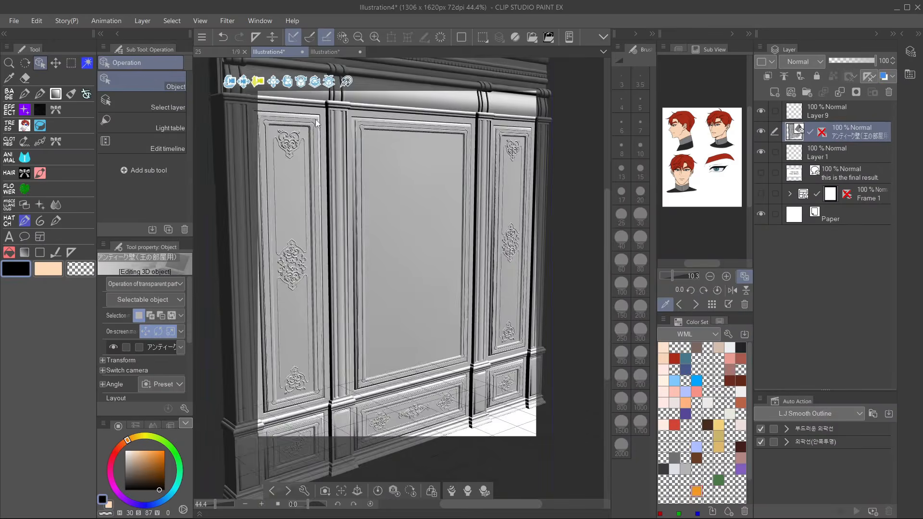
# Convert the antique wall 3D layer to lines and tones as a vector layer, trying the depth, black fill and tone work options
pyautogui.rightClick(791, 133)
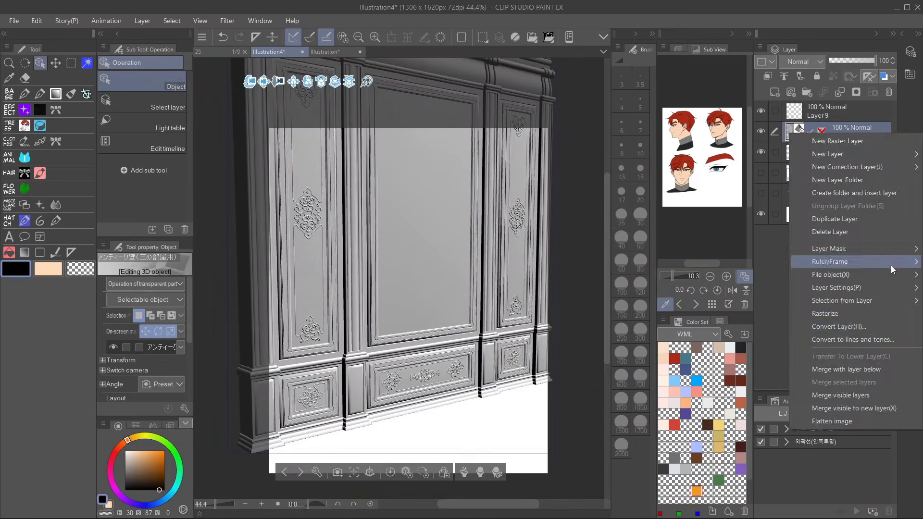
pyautogui.click(824, 260)
pyautogui.click(578, 132)
pyautogui.click(577, 143)
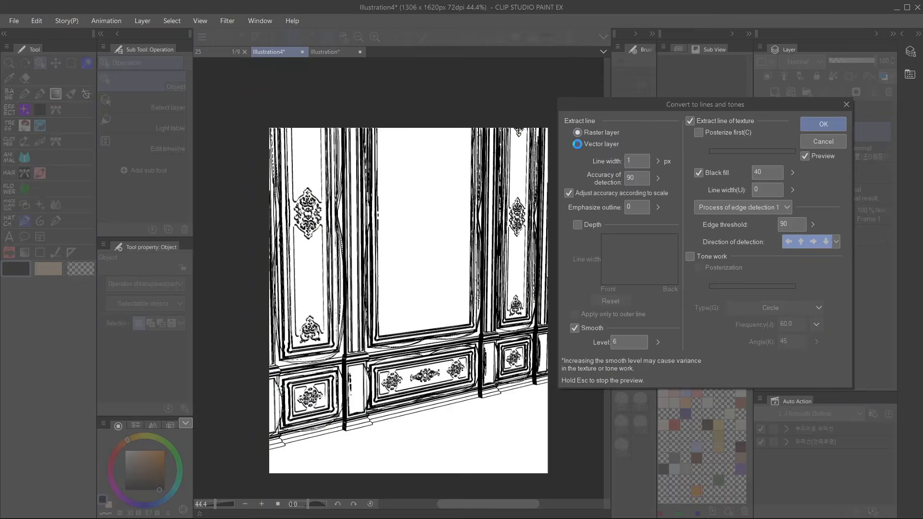
pyautogui.click(577, 225)
pyautogui.click(577, 225)
pyautogui.click(699, 173)
pyautogui.click(699, 172)
pyautogui.click(691, 255)
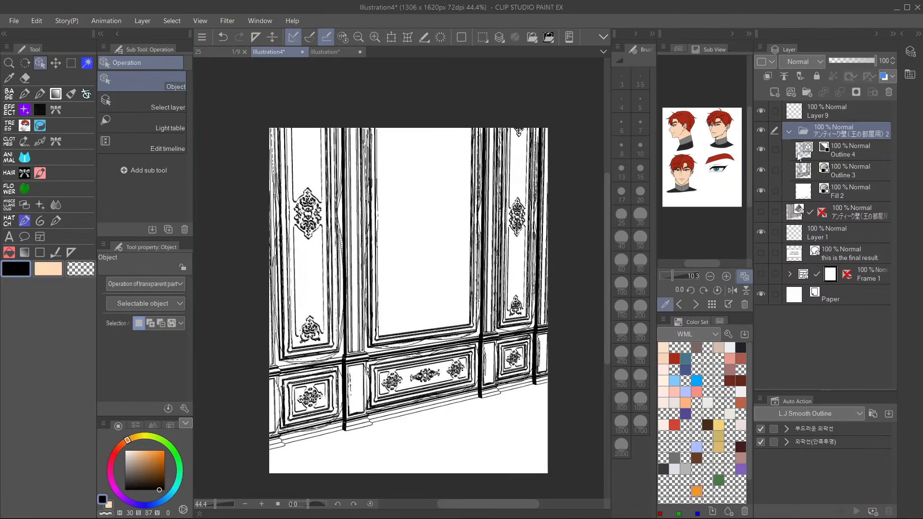
# Change the expression color of the antique wall's Outline 4 layer to Color
pyautogui.click(797, 153)
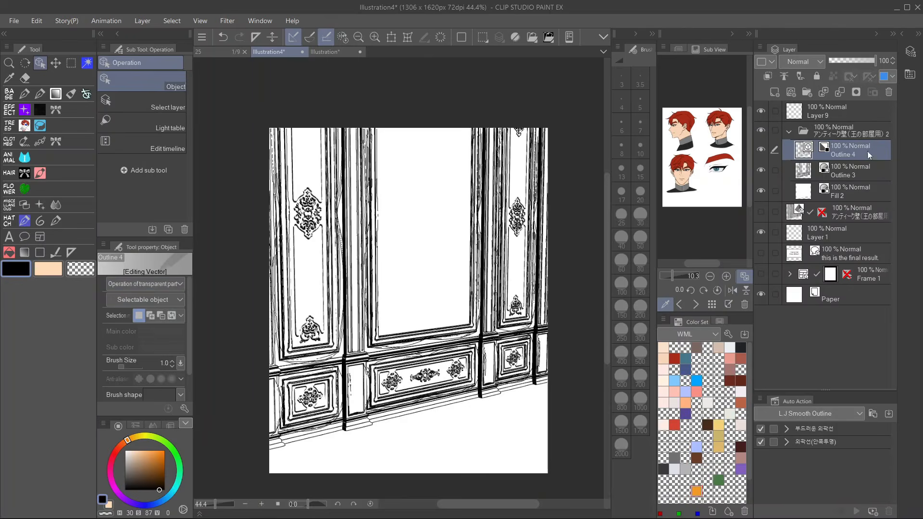
pyautogui.click(161, 379)
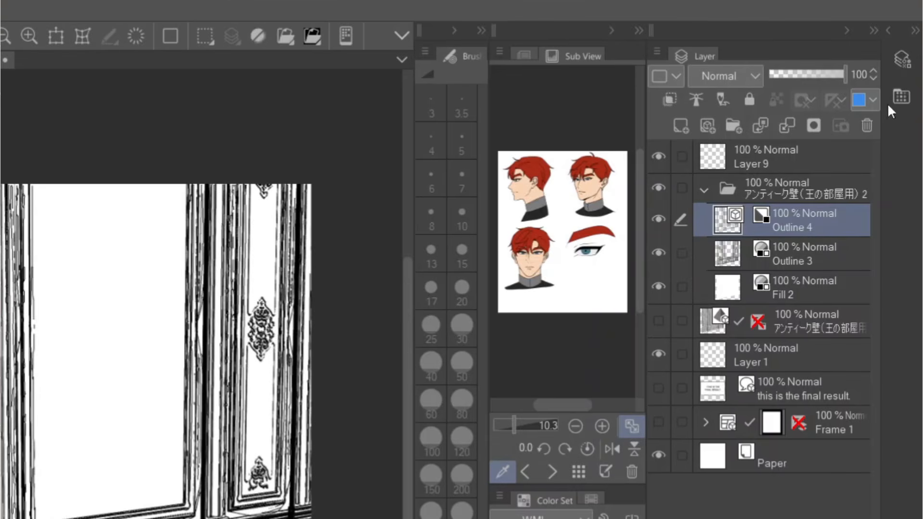
pyautogui.click(901, 61)
pyautogui.click(769, 107)
pyautogui.click(775, 126)
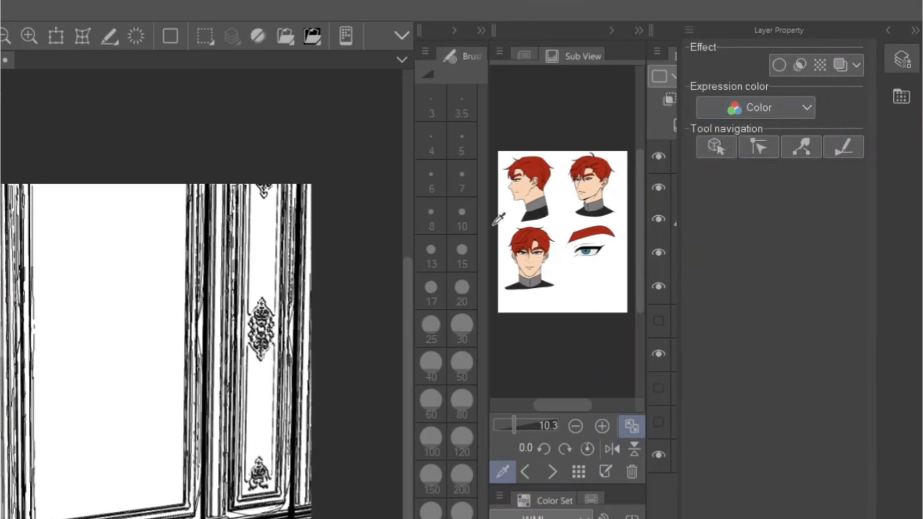
pyautogui.click(343, 221)
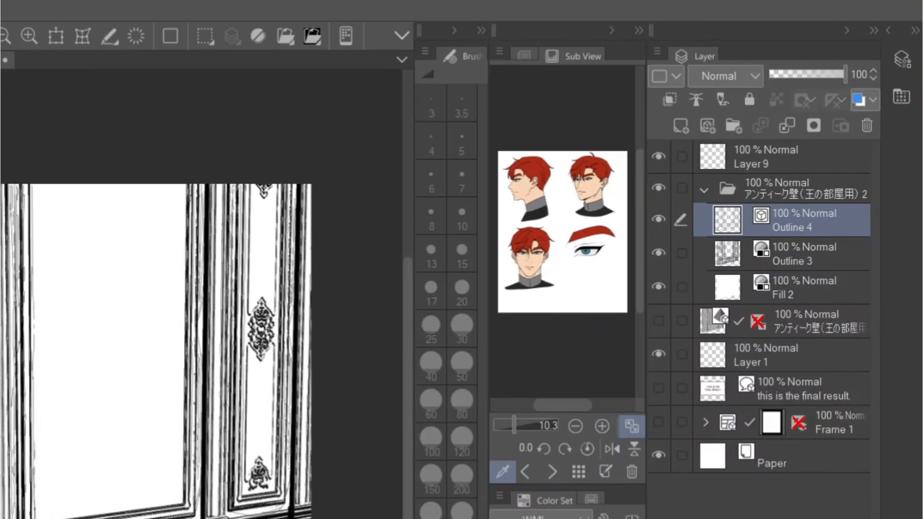
# Change the expression color of the antique wall's Outline 3 layer to Color
pyautogui.click(755, 257)
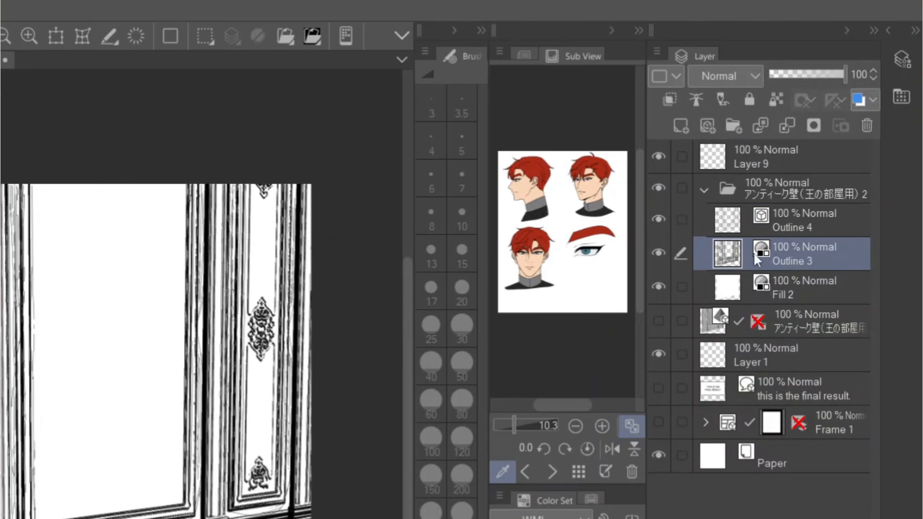
pyautogui.click(902, 59)
pyautogui.click(774, 108)
pyautogui.click(758, 131)
pyautogui.click(635, 210)
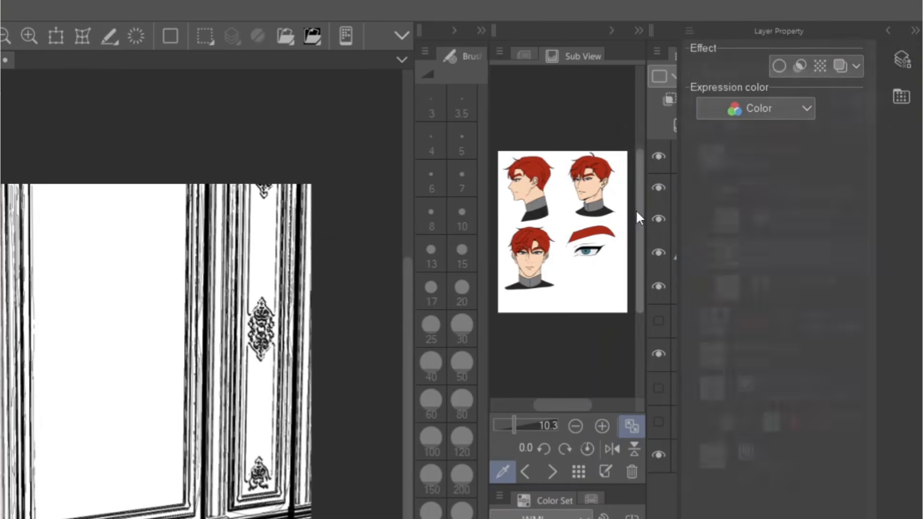
# Lock the transparent pixels of the Fill 2 layer and switch to the brush tool
pyautogui.rightClick(801, 249)
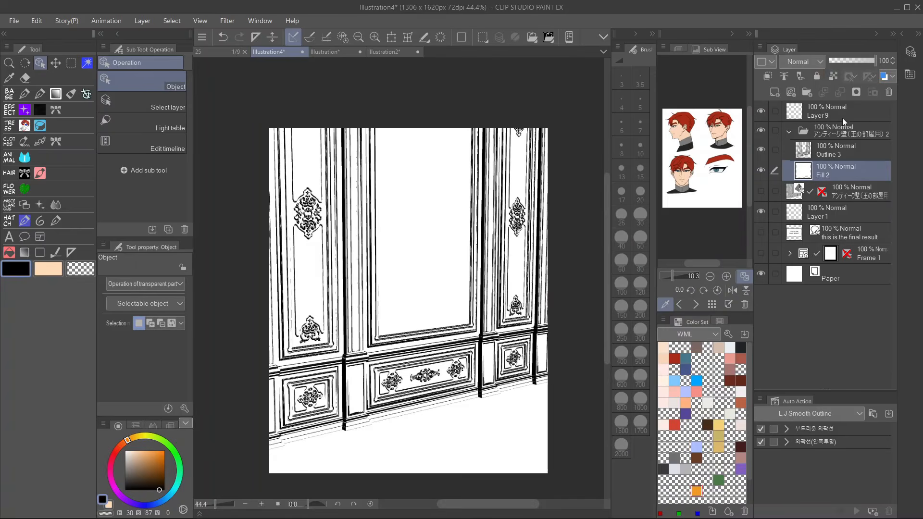
pyautogui.click(835, 77)
pyautogui.press('b')
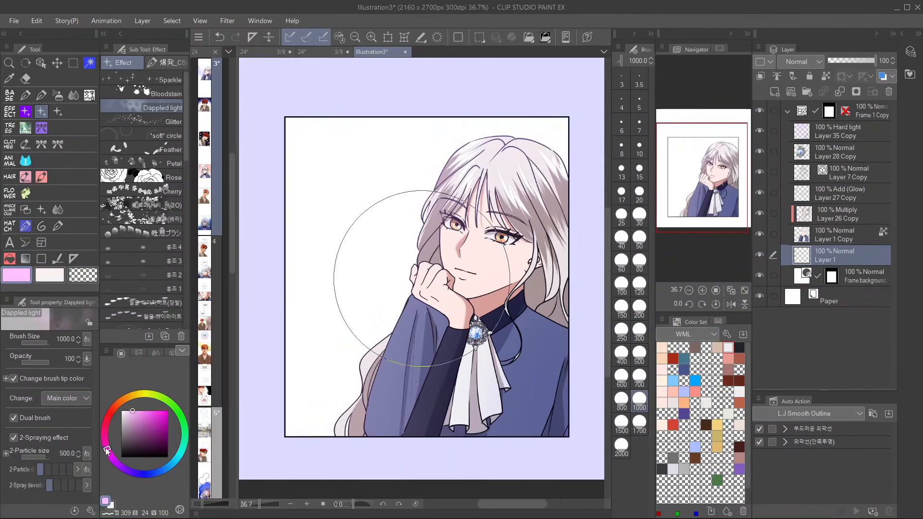
# Paint pink-purple dappled light behind the silver-haired character and choose the Rose brush with a dark purple color
pyautogui.moveTo(402, 237)
pyautogui.mouseDown()
pyautogui.moveTo(336, 288)
pyautogui.moveTo(364, 257)
pyautogui.moveTo(331, 375)
pyautogui.mouseUp()
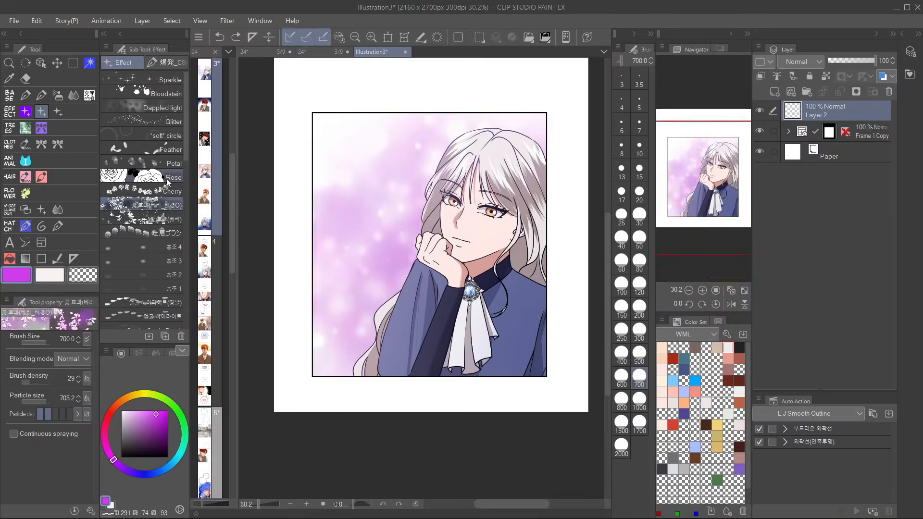
pyautogui.click(173, 177)
pyautogui.click(154, 443)
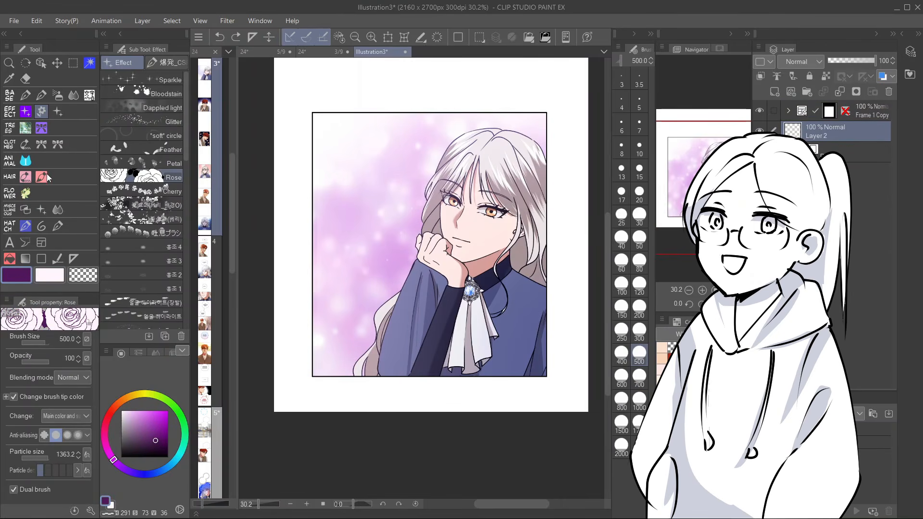
# Browse the flower brushes, including the Winter Flowers brushes, for decorating the character's background
pyautogui.click(26, 192)
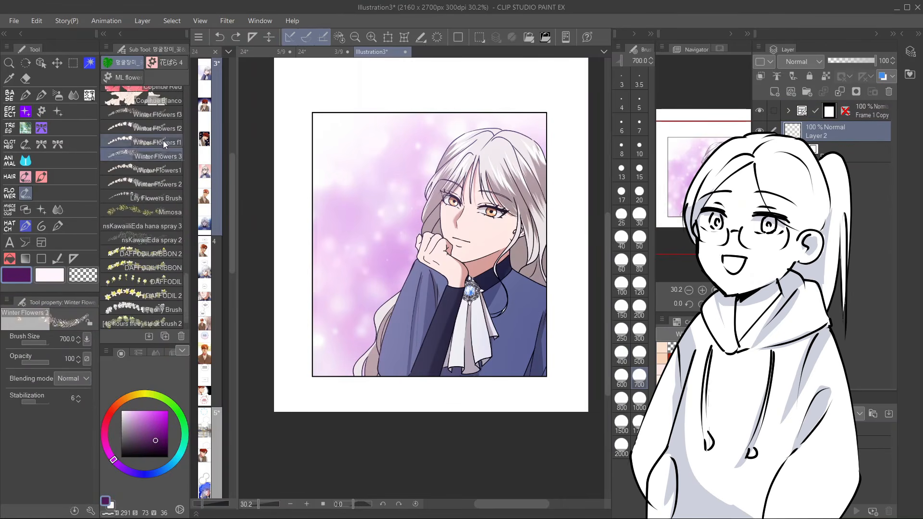
pyautogui.moveTo(187, 276); pyautogui.dragTo(187, 196)
pyautogui.scroll(-5, 186, 195)
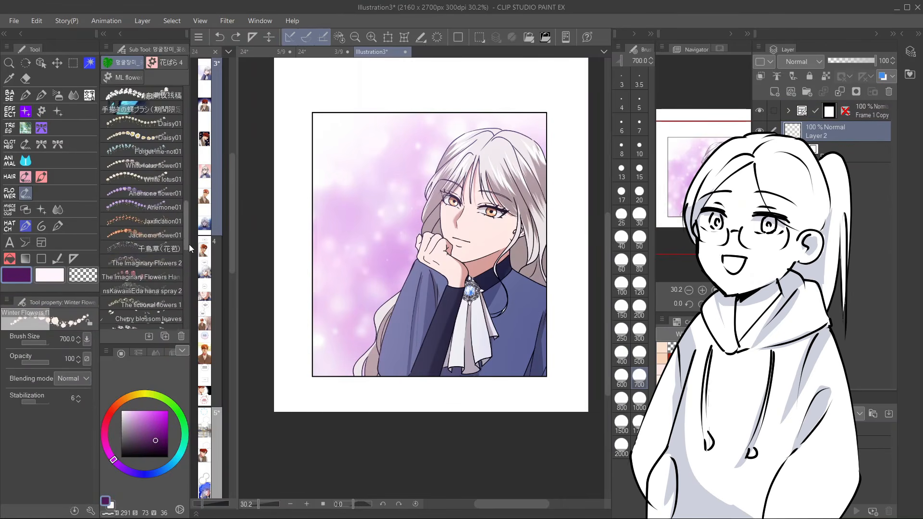
# Stamp line-art roses and leaves around the panel of the silver-haired character with the rose brush at size 1000
pyautogui.click(156, 235)
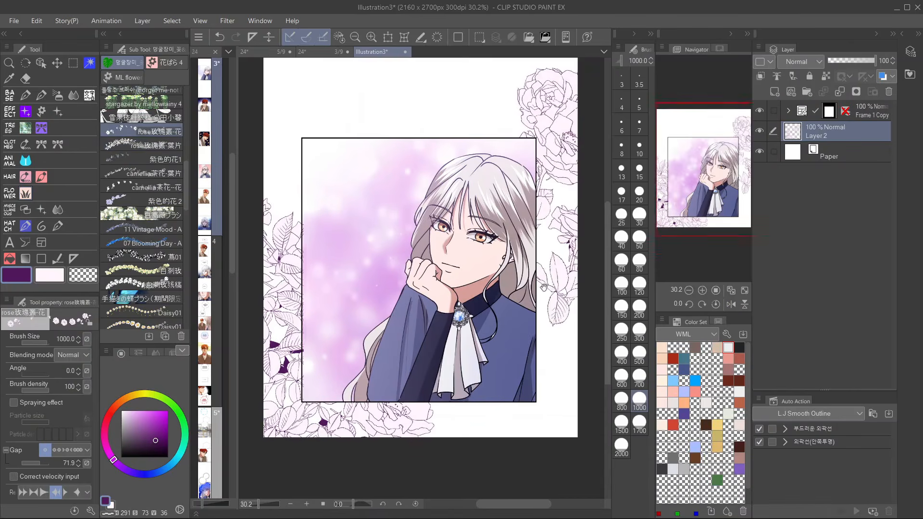
pyautogui.moveTo(544, 287); pyautogui.dragTo(536, 288)
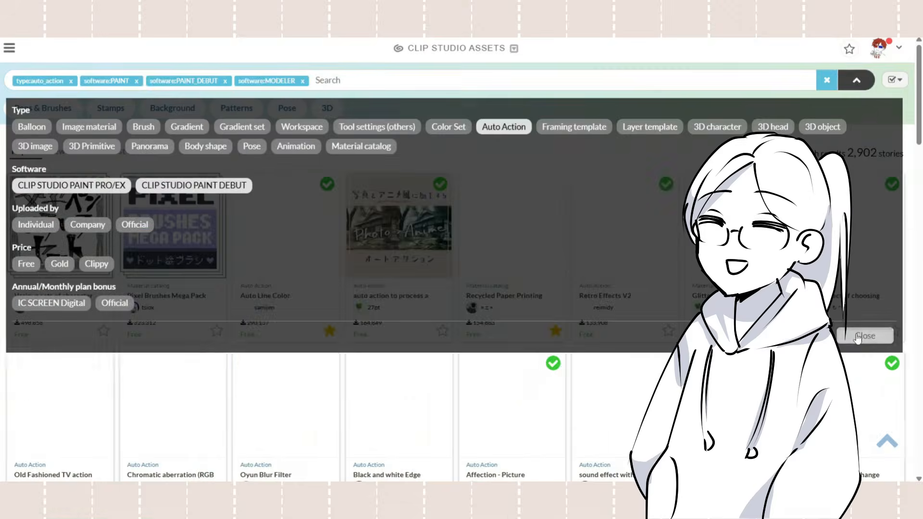
# In CLIP STUDIO ASSETS, browse the materials filtered to Auto Action and examine the L.J Smooth Outline page
pyautogui.click(864, 336)
pyautogui.scroll(-15, 921, 274)
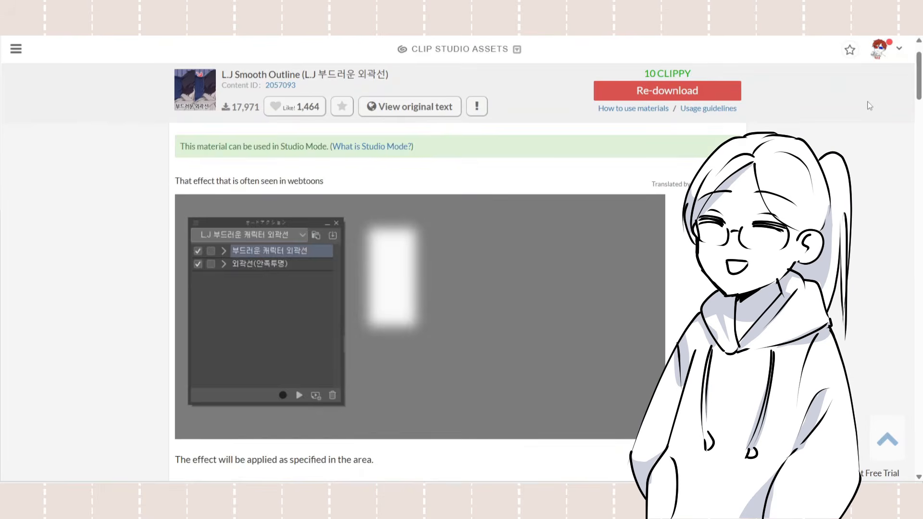
pyautogui.scroll(-5, 869, 106)
pyautogui.scroll(-15, 870, 105)
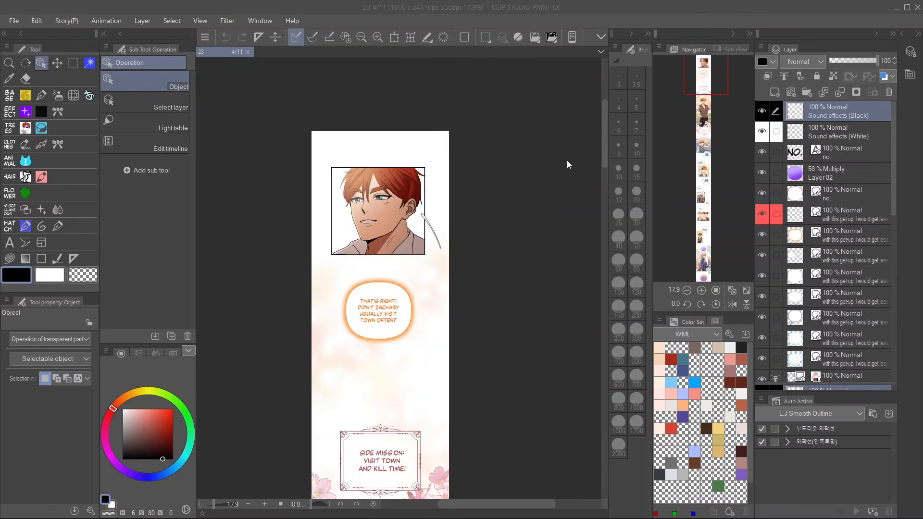
# Overlay the webtoon's on-screen area on the canvas and check how the episode's panels fit while scrolling
pyautogui.click(200, 21)
pyautogui.click(310, 329)
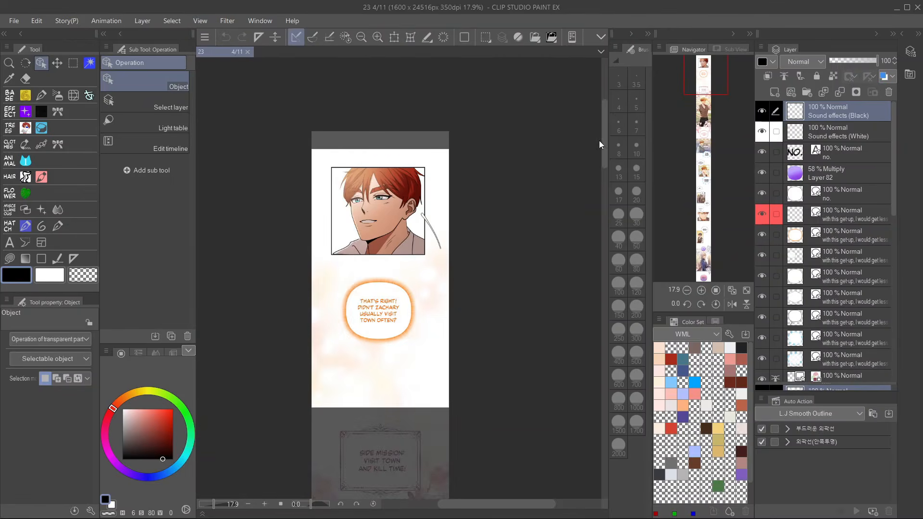
pyautogui.moveTo(599, 145); pyautogui.dragTo(606, 313)
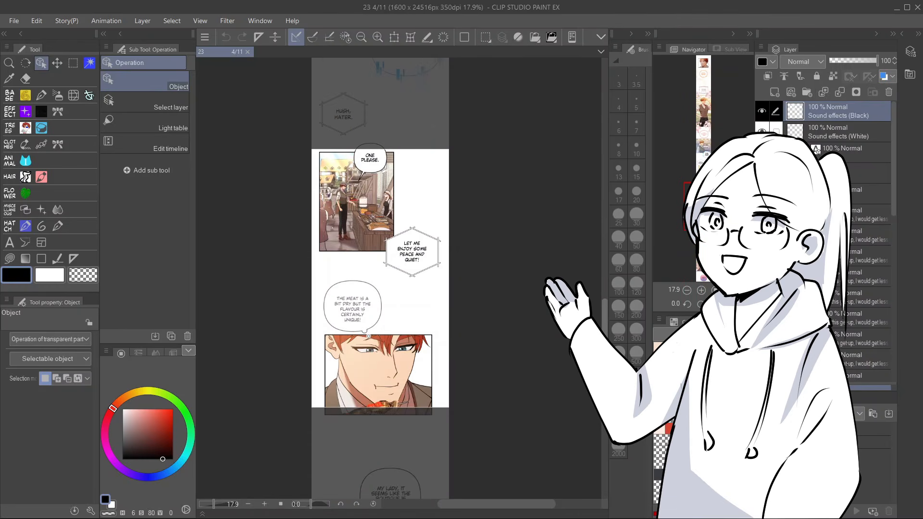
pyautogui.scroll(2, 338, 288)
pyautogui.moveTo(573, 244); pyautogui.dragTo(556, 223)
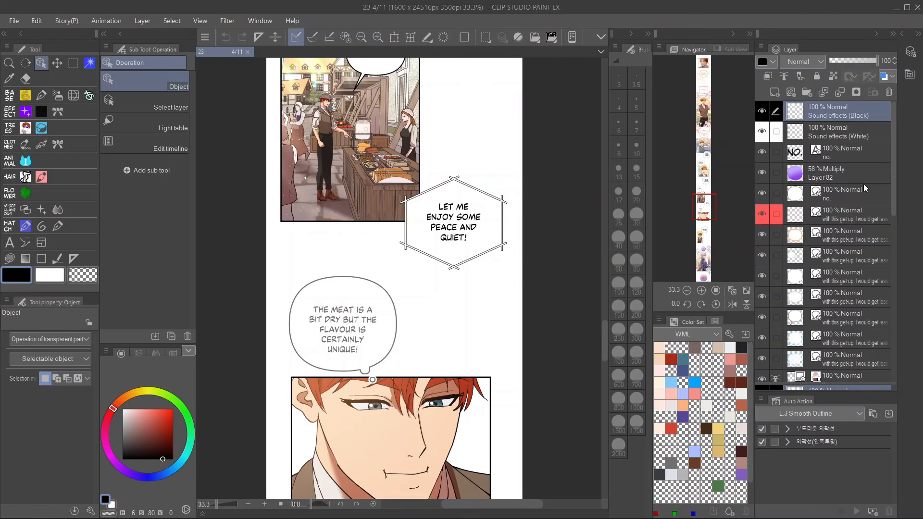
# Move the hexagonal "Let me enjoy some peace and quiet!" balloon slightly upward and hide the dialogue layer
pyautogui.scroll(-10, 863, 195)
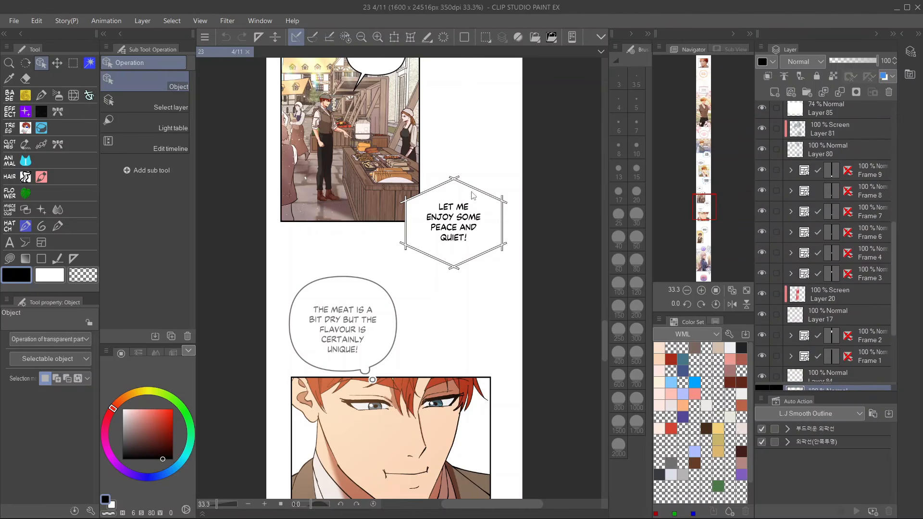
pyautogui.moveTo(460, 190); pyautogui.dragTo(460, 177)
pyautogui.doubleClick(454, 206)
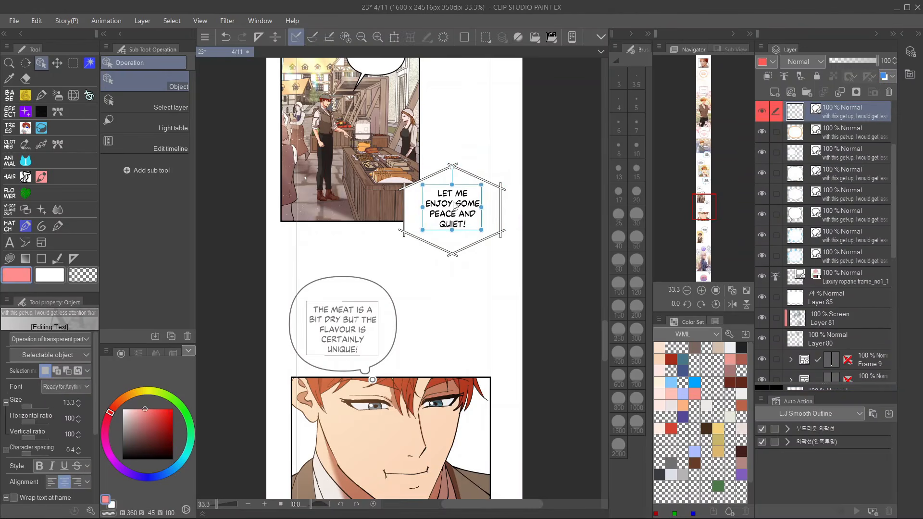
pyautogui.click(327, 293)
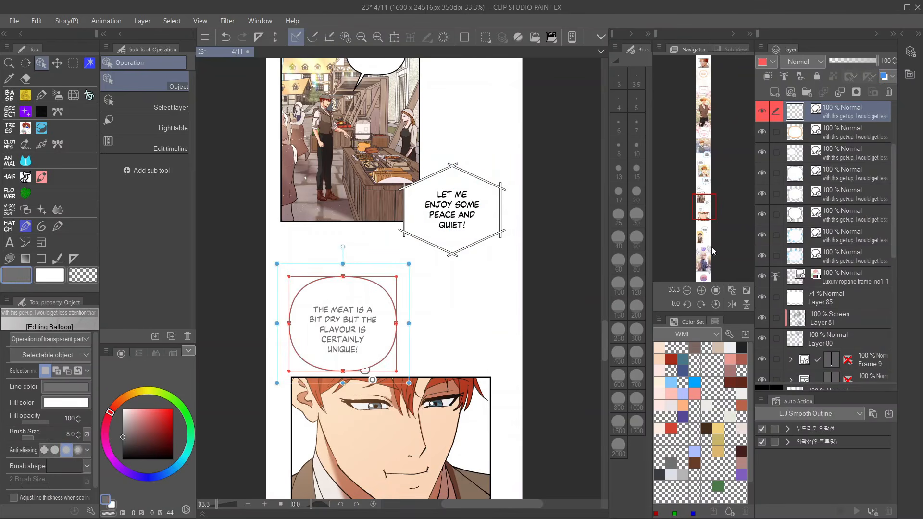
pyautogui.click(761, 113)
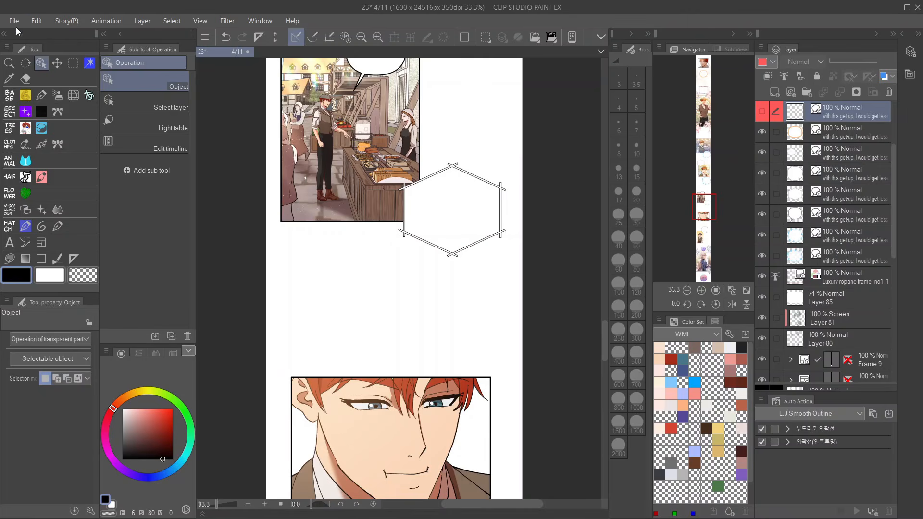
# Extend the canvas by 604 px from start point 16217, between the market panel and the red-haired man's close-up
pyautogui.click(36, 20)
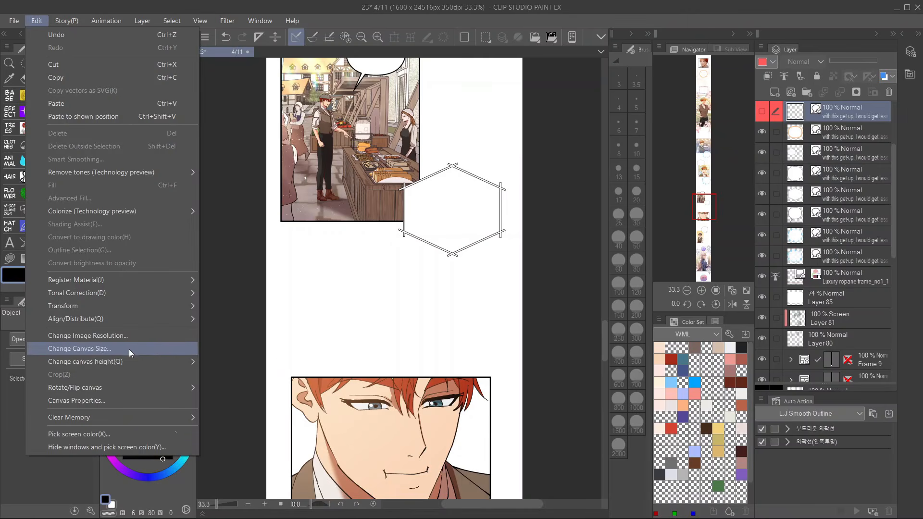
pyautogui.moveTo(138, 358)
pyautogui.click(228, 363)
pyautogui.click(458, 321)
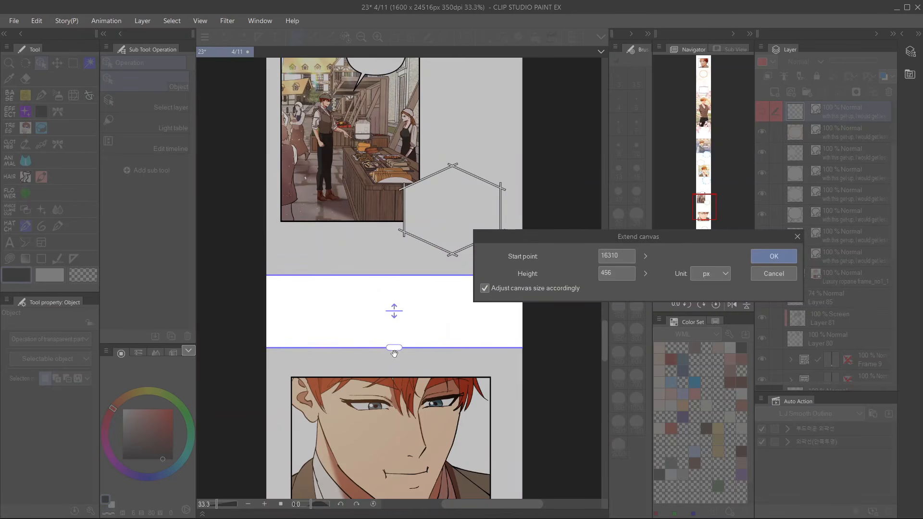
pyautogui.moveTo(394, 348); pyautogui.dragTo(393, 371)
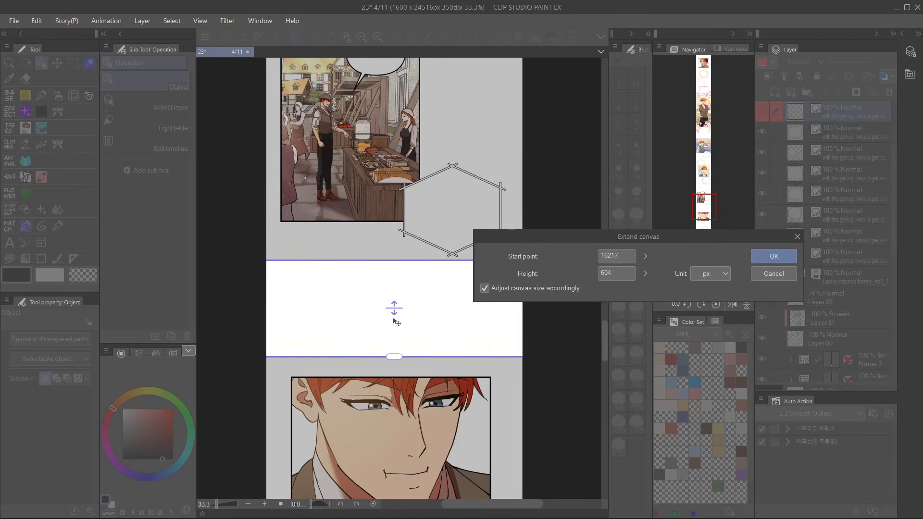
pyautogui.click(772, 257)
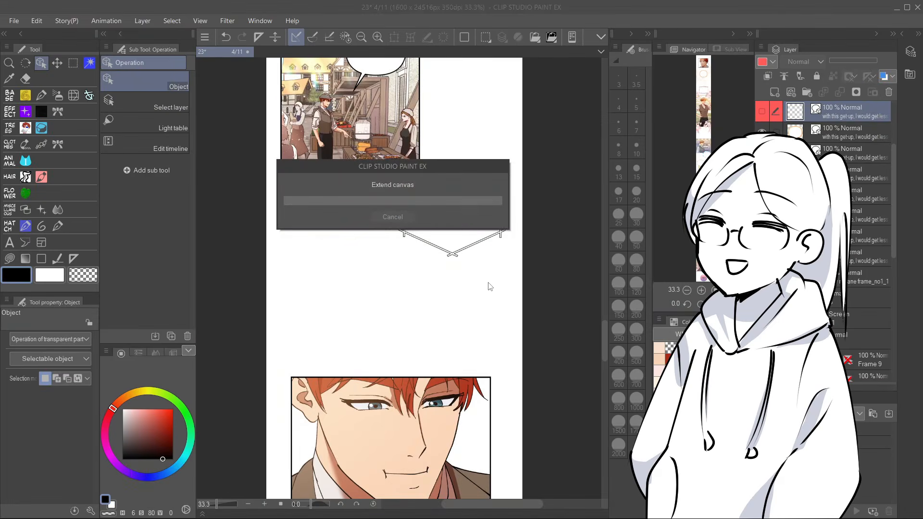
# Show the dialogue layer again and reposition the hexagonal balloon beside the market panel in the extended spacing
pyautogui.click(457, 261)
pyautogui.scroll(-1, 457, 263)
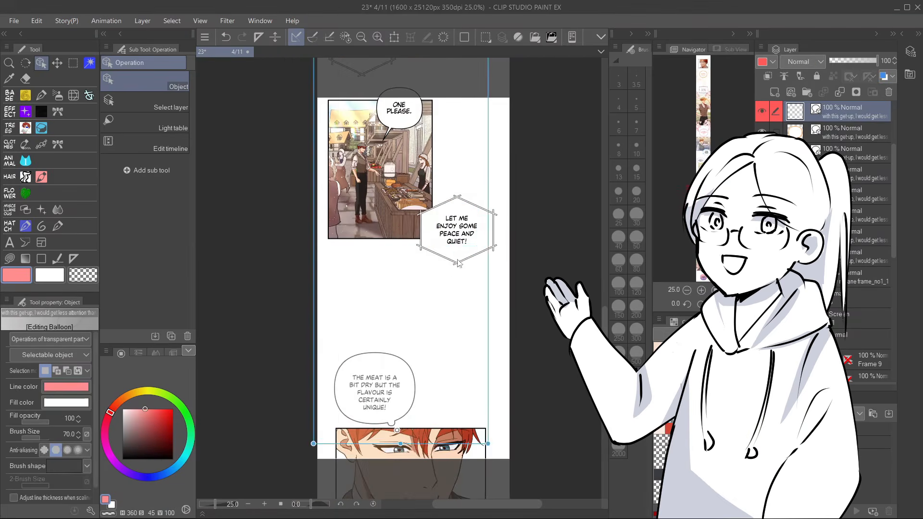
pyautogui.moveTo(458, 263); pyautogui.dragTo(437, 278)
pyautogui.moveTo(456, 230); pyautogui.dragTo(433, 210)
pyautogui.scroll(-1, 436, 246)
pyautogui.scroll(1, 433, 210)
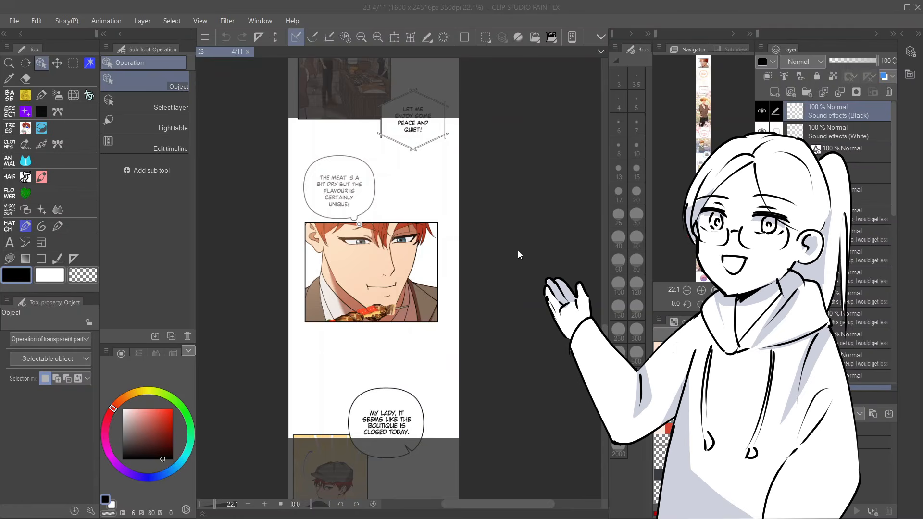
# Configure the webtoon export for a specified width of 800 px, trying vertical division before choosing to export pages separately
pyautogui.click(18, 21)
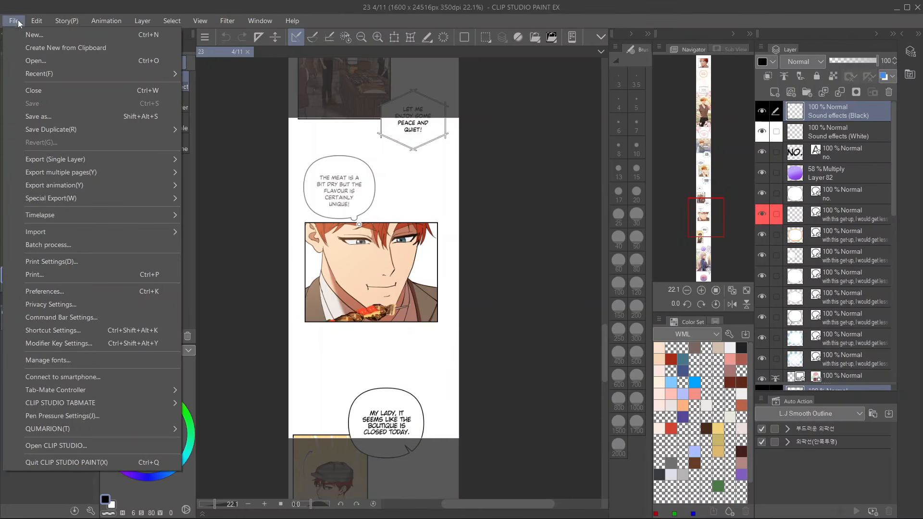
pyautogui.moveTo(144, 201)
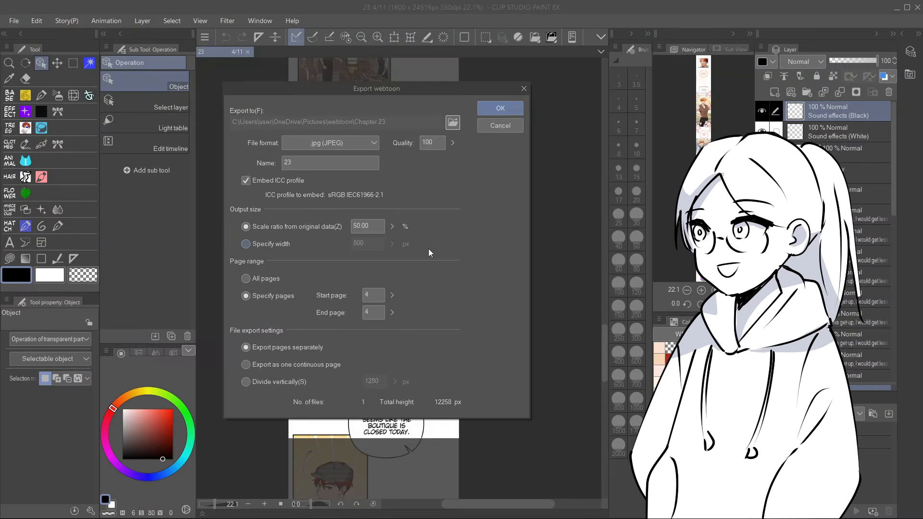
pyautogui.click(288, 250)
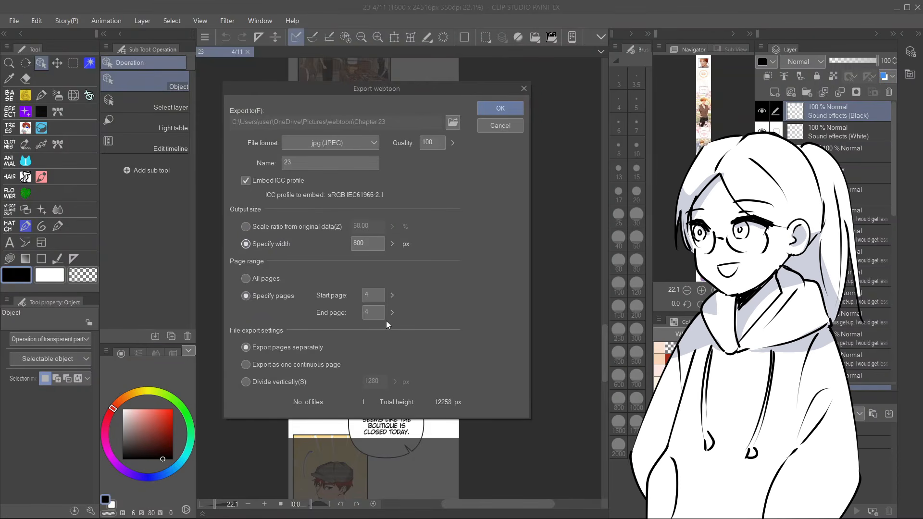
pyautogui.click(300, 385)
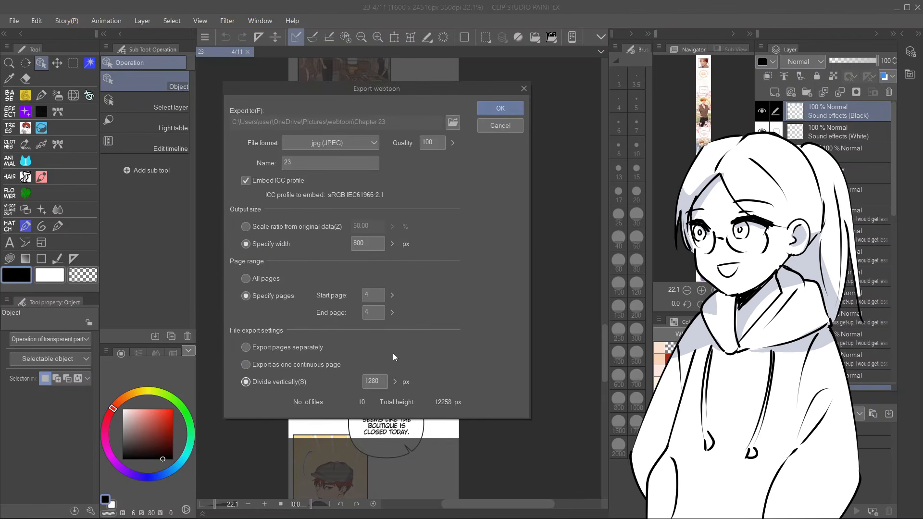
pyautogui.click(319, 348)
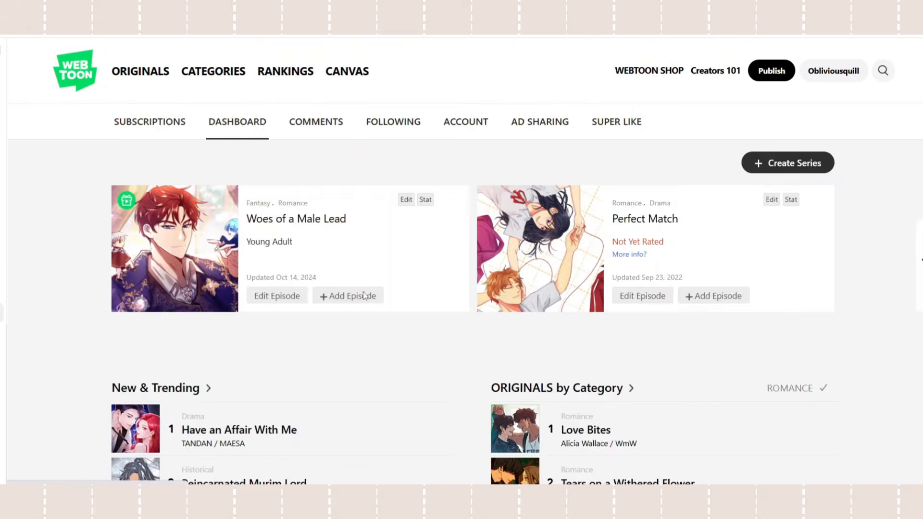
# On the WEBTOON site, add an episode to Woes of a Male Lead and upload its images from Clip Studio Paint
pyautogui.click(364, 295)
pyautogui.scroll(-2, 365, 296)
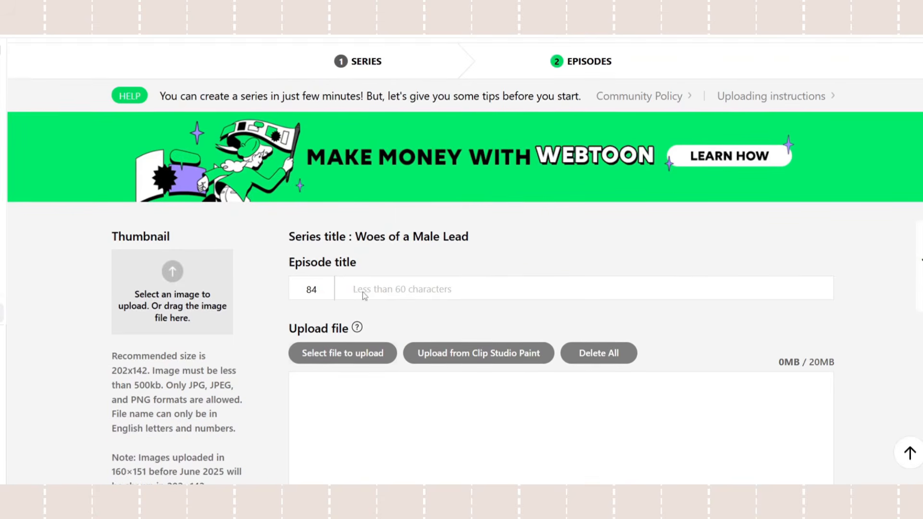
pyautogui.scroll(-1, 364, 296)
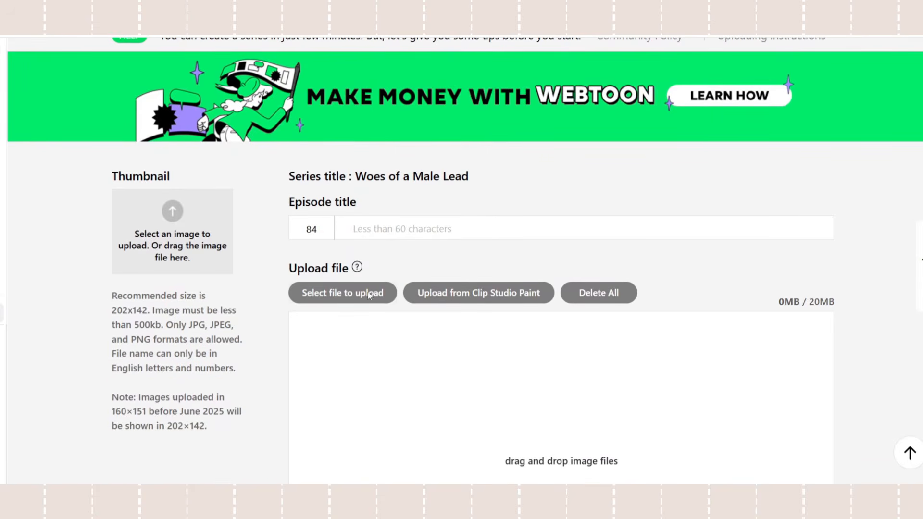
pyautogui.click(546, 298)
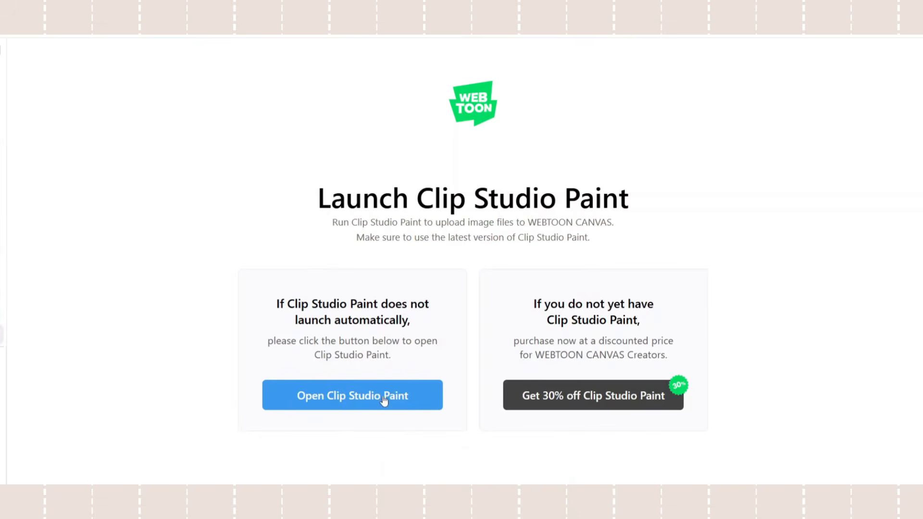
pyautogui.click(373, 386)
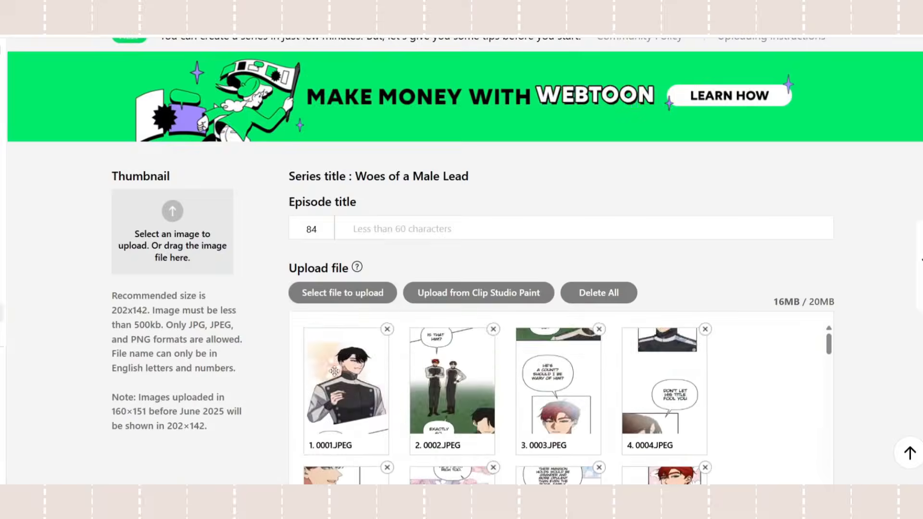
# Open the mobile preview of the uploaded episode and scroll through it
pyautogui.scroll(-15, 748, 276)
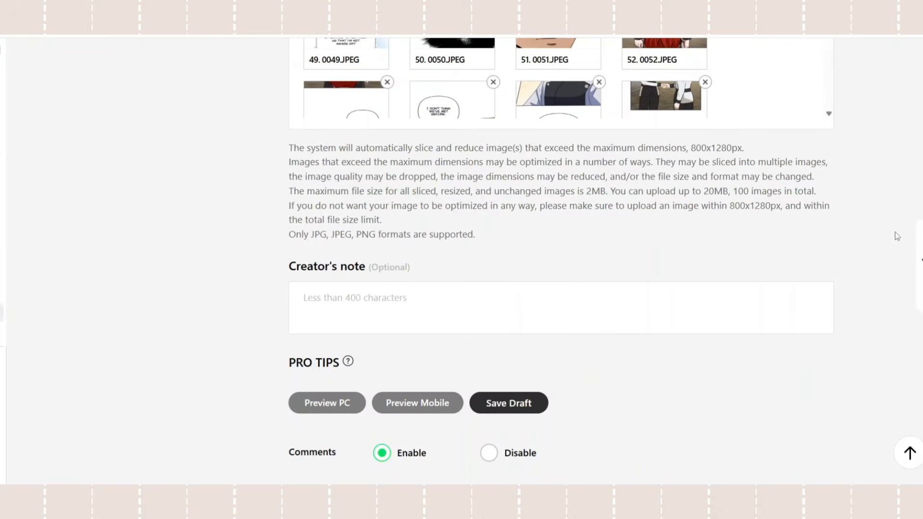
pyautogui.click(426, 403)
pyautogui.moveTo(188, 36); pyautogui.dragTo(186, 117)
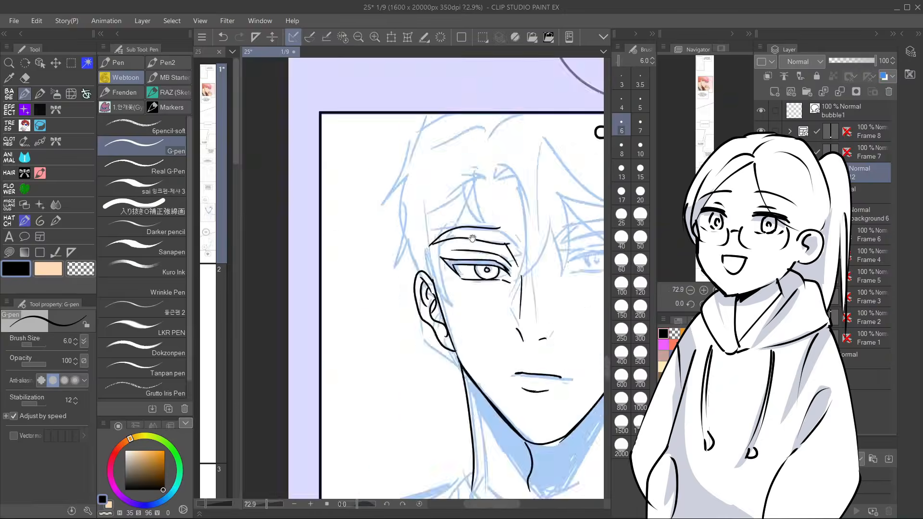
# Ink the sketched portrait's line art with the G-pen at size 6, alternating with the eraser for corrections
pyautogui.moveTo(473, 238); pyautogui.dragTo(343, 192)
pyautogui.scroll(2, 344, 192)
pyautogui.press('e')
pyautogui.press('p')
pyautogui.moveTo(433, 220); pyautogui.dragTo(543, 198)
pyautogui.moveTo(492, 313); pyautogui.dragTo(503, 314)
pyautogui.moveTo(419, 165); pyautogui.dragTo(545, 186)
pyautogui.moveTo(515, 220); pyautogui.dragTo(503, 239)
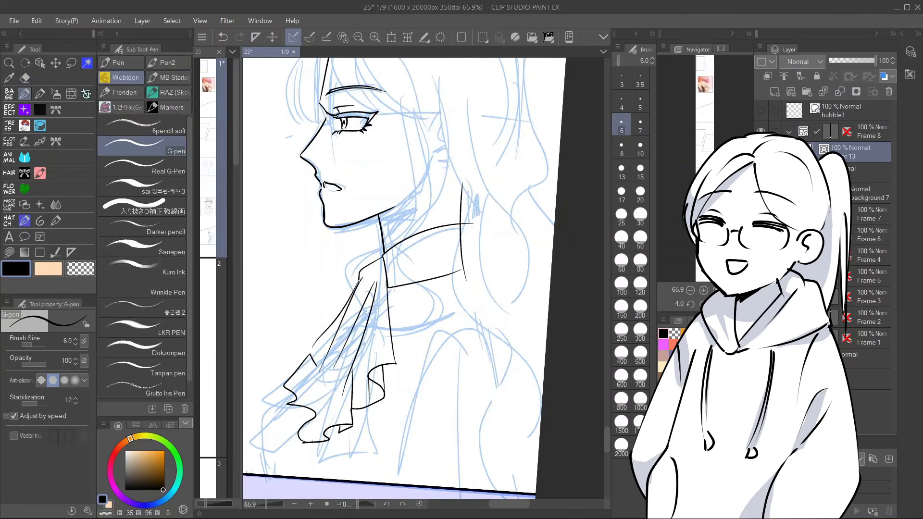
# Rework the ruffled cravat's line art in the profile panel, undoing and erasing misplaced lines and checking the mirrored view
pyautogui.press('h')
pyautogui.moveTo(358, 281)
pyautogui.mouseDown()
pyautogui.moveTo(294, 342)
pyautogui.moveTo(316, 416)
pyautogui.moveTo(412, 292)
pyautogui.mouseUp()
pyautogui.press('h')
pyautogui.hotkey('ctrl', 'z')
pyautogui.press('h')
pyautogui.press('e')
pyautogui.press('h')
pyautogui.scroll(-2, 401, 363)
pyautogui.press('o')
pyautogui.moveTo(387, 350); pyautogui.dragTo(389, 362)
pyautogui.scroll(2, 390, 362)
pyautogui.press('e')
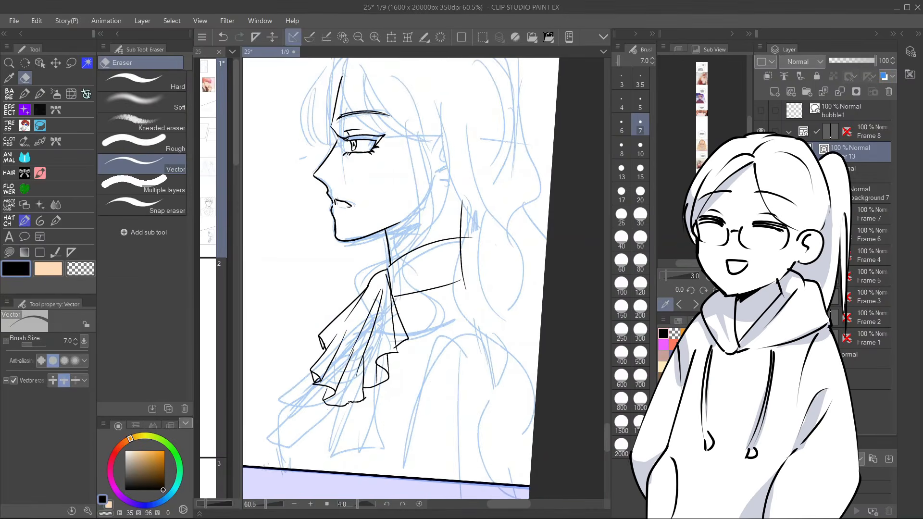
# Ink the coat lines of the profile character and clean up the face contour with the Vector eraser and G-pen
pyautogui.press('h')
pyautogui.press('h')
pyautogui.press('p')
pyautogui.moveTo(472, 308); pyautogui.dragTo(418, 400)
pyautogui.press('h')
pyautogui.press('e')
pyautogui.scroll(4, 433, 168)
pyautogui.press('p')
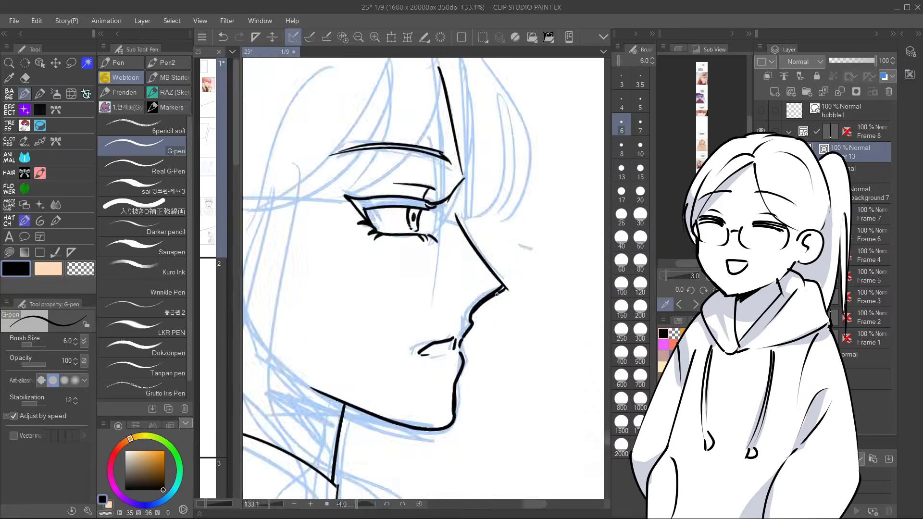
# Ink the profile character's ear and remaining head outline with the G-pen, checking the mirrored view
pyautogui.scroll(-3, 423, 241)
pyautogui.press('h')
pyautogui.press('h')
pyautogui.moveTo(358, 192); pyautogui.dragTo(376, 245)
pyautogui.moveTo(424, 138); pyautogui.dragTo(397, 217)
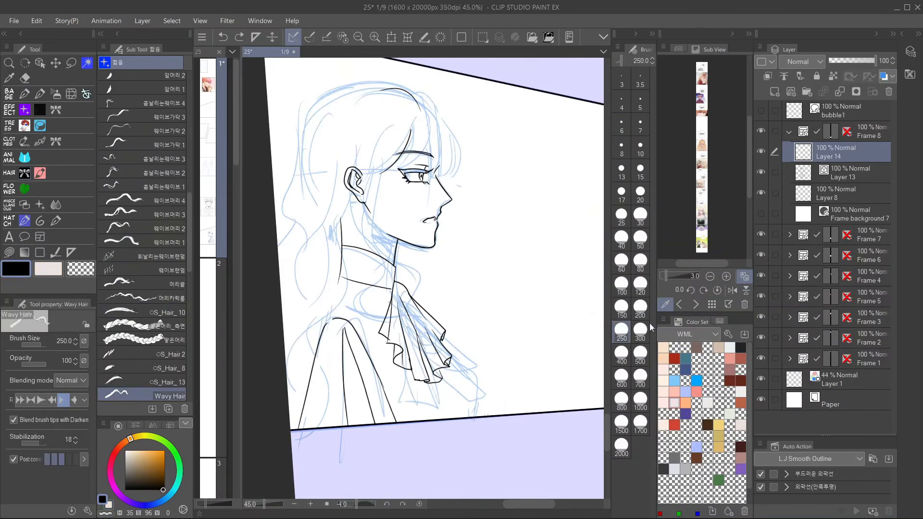
# Draw the long wavy hair down the profile character's back on Layer 14 with the Wavy Hair brushes
pyautogui.moveTo(327, 145); pyautogui.dragTo(318, 337)
pyautogui.moveTo(319, 164); pyautogui.dragTo(309, 412)
pyautogui.press('h')
pyautogui.moveTo(481, 166); pyautogui.dragTo(521, 322)
pyautogui.press('h')
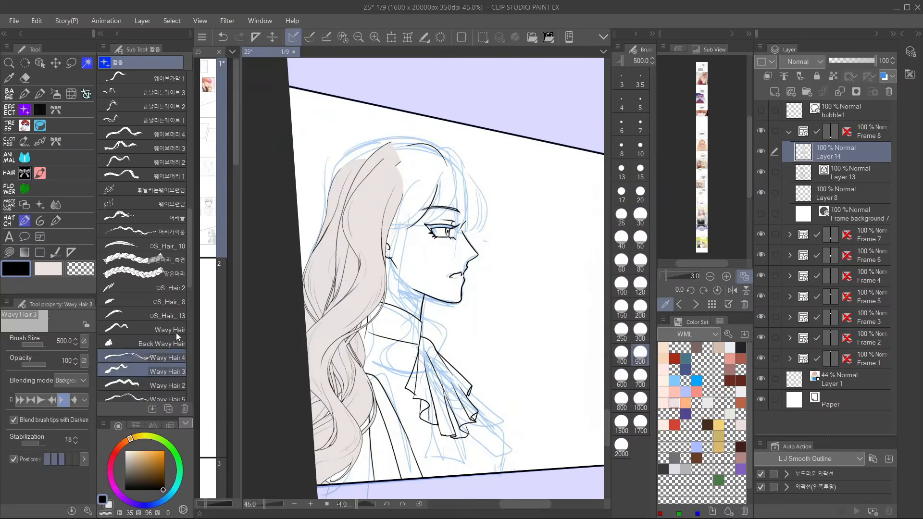
# Add the swept-back strand of hair between the forehead and ear with a hair brush
pyautogui.scroll(-4, 159, 337)
pyautogui.click(144, 312)
pyautogui.press('h')
pyautogui.moveTo(428, 166); pyautogui.dragTo(454, 233)
pyautogui.press('h')
# Draw loose wavy strands around the face on new layers with the 웨이브가닥 3 brush and set the Vector eraser to size 17
pyautogui.click(142, 131)
pyautogui.click(142, 213)
pyautogui.click(774, 91)
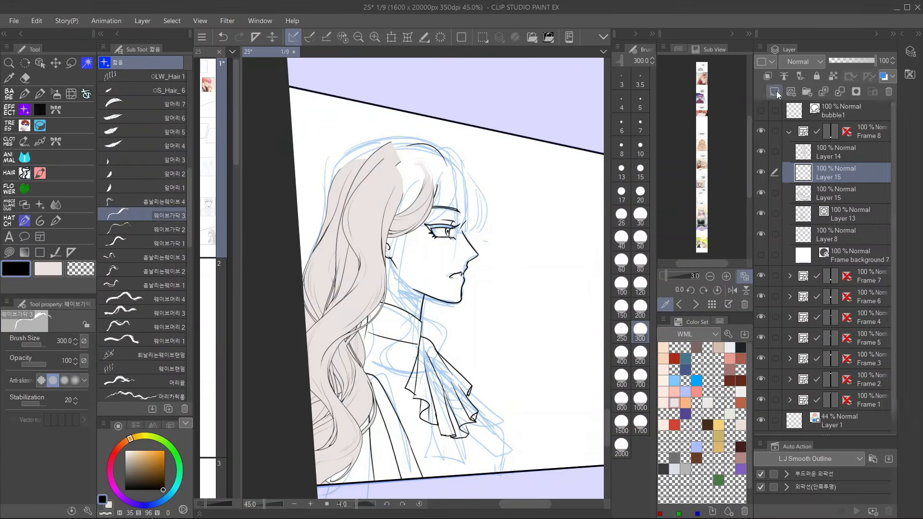
pyautogui.press('h')
pyautogui.click(910, 51)
pyautogui.click(774, 91)
pyautogui.press('h')
pyautogui.press('e')
pyautogui.press('h')
pyautogui.press('h')
pyautogui.click(621, 194)
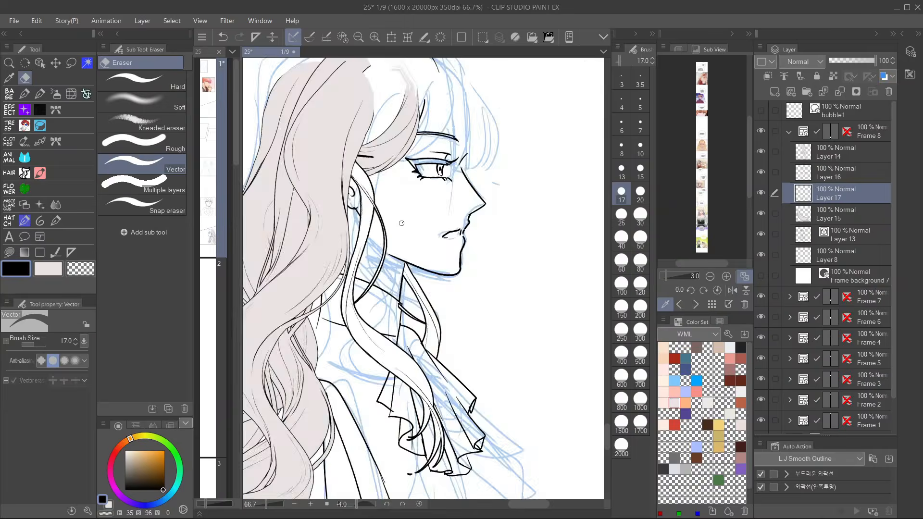
# Merge Layer 16 into Layer 17 and lock transparent pixels on the loose strands' layer
pyautogui.press('h')
pyautogui.click(836, 173)
pyautogui.hotkey('ctrl', 'e')
pyautogui.click(832, 76)
pyautogui.click(836, 173)
pyautogui.click(662, 141)
# Ink the bangs over the forehead on Layer 13 with the G-pen and erase overlapping lines
pyautogui.click(846, 235)
pyautogui.press('p')
pyautogui.scroll(3, 394, 202)
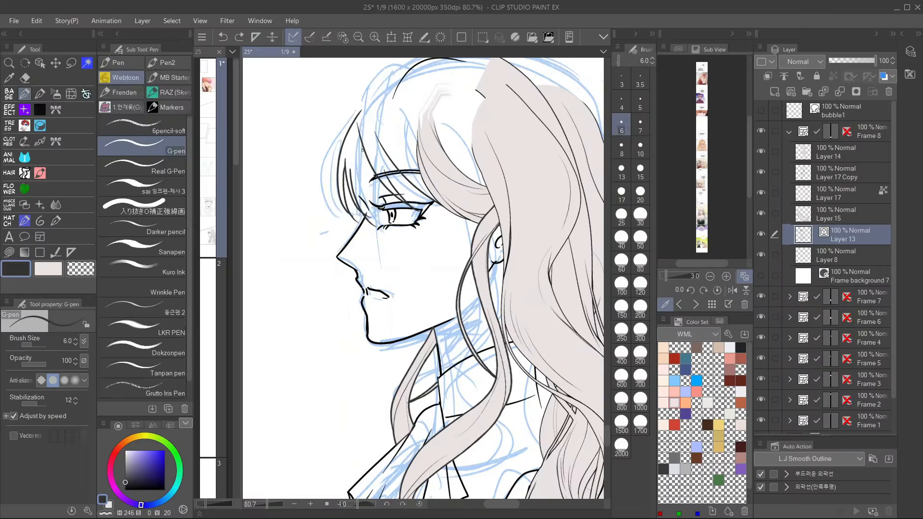
pyautogui.press('e')
pyautogui.moveTo(433, 216); pyautogui.dragTo(413, 298)
pyautogui.press('p')
# Ink the front outline of the coat below the cravat on Layer 13 with the G-pen at size 6
pyautogui.click(621, 124)
pyautogui.moveTo(542, 495); pyautogui.dragTo(456, 307)
pyautogui.scroll(-5, 455, 314)
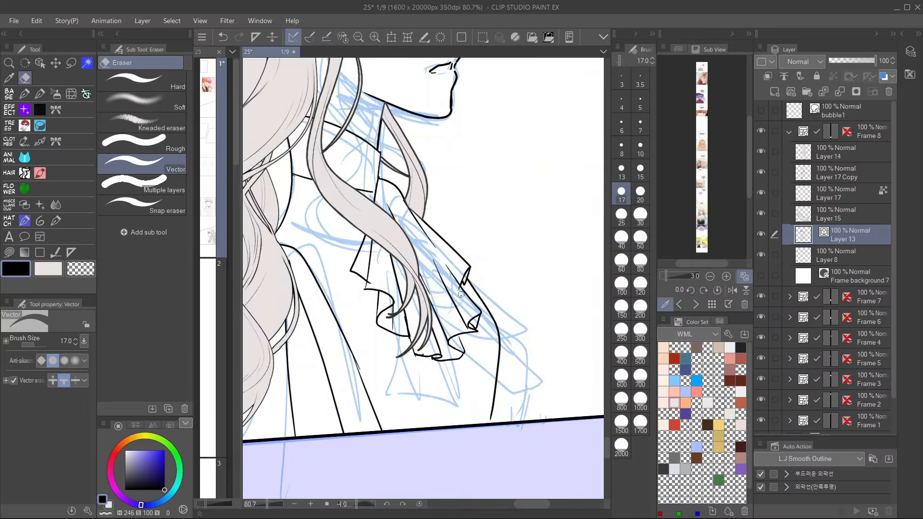